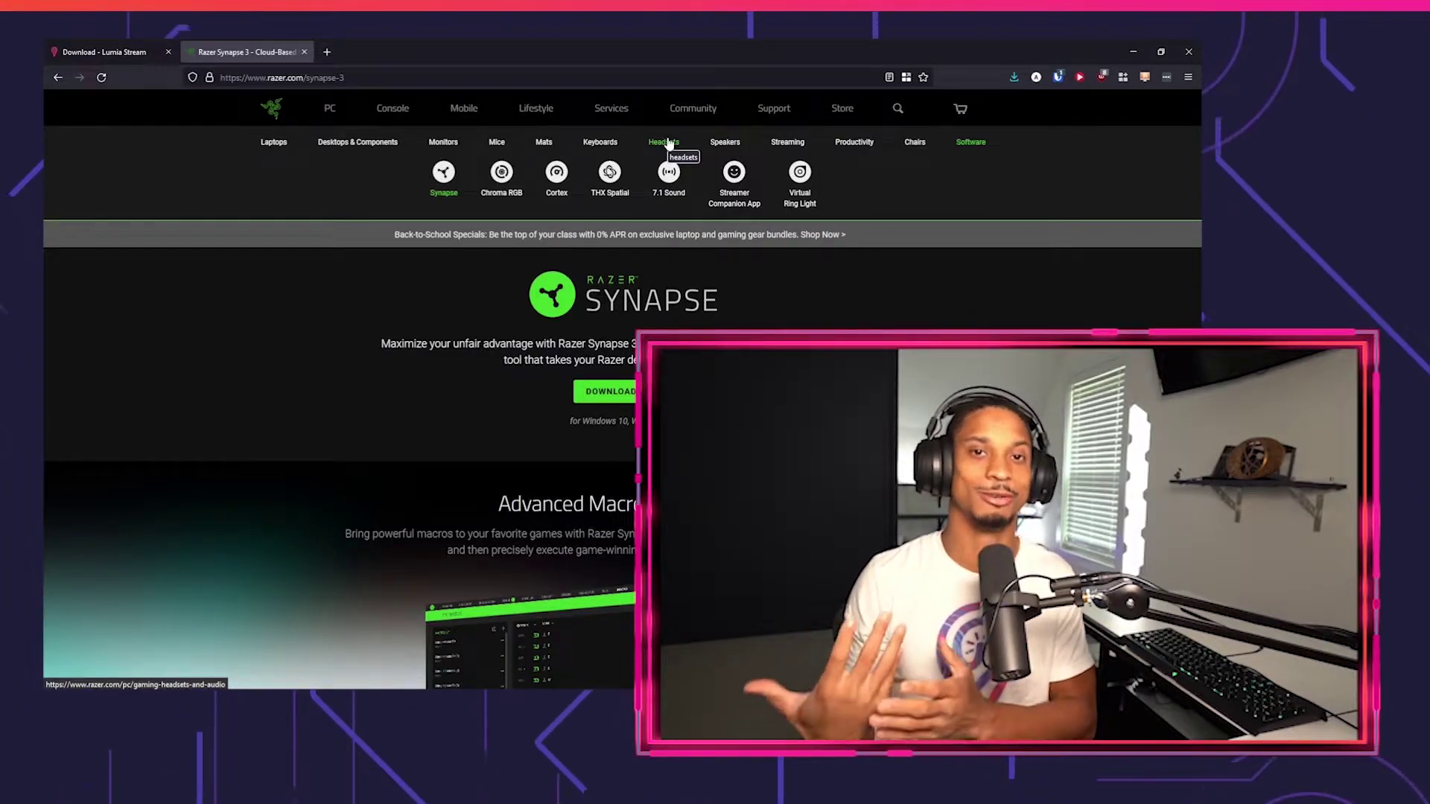
Download the free Lumia Stream installer for Windows, then return to the Razer Synapse tab
{"action": "left_click", "coordinate": [145, 51]}
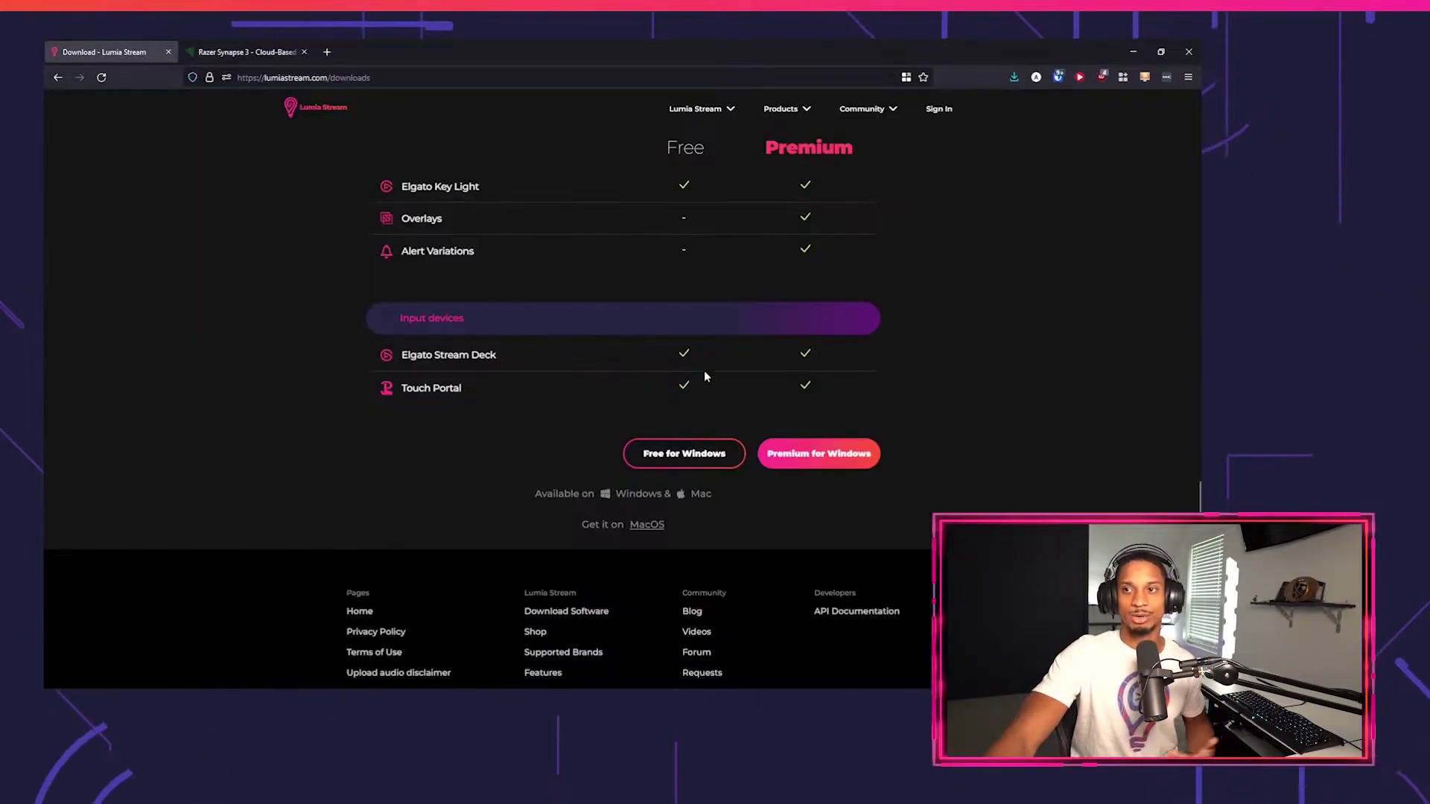
{"action": "left_click", "coordinate": [348, 109]}
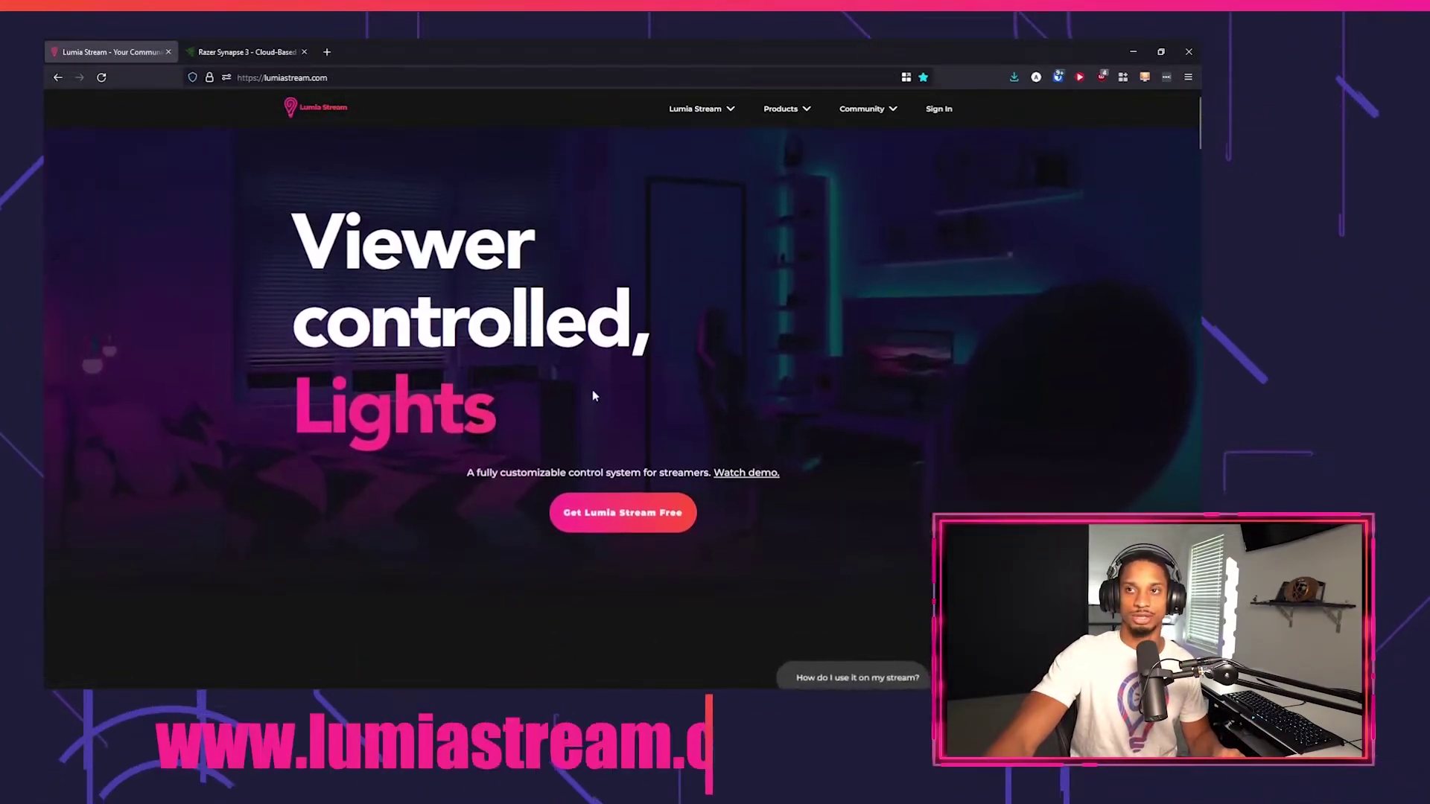
{"action": "left_click", "coordinate": [630, 515]}
{"action": "scroll", "coordinate": [693, 552], "scroll_direction": "down", "scroll_amount": 15}
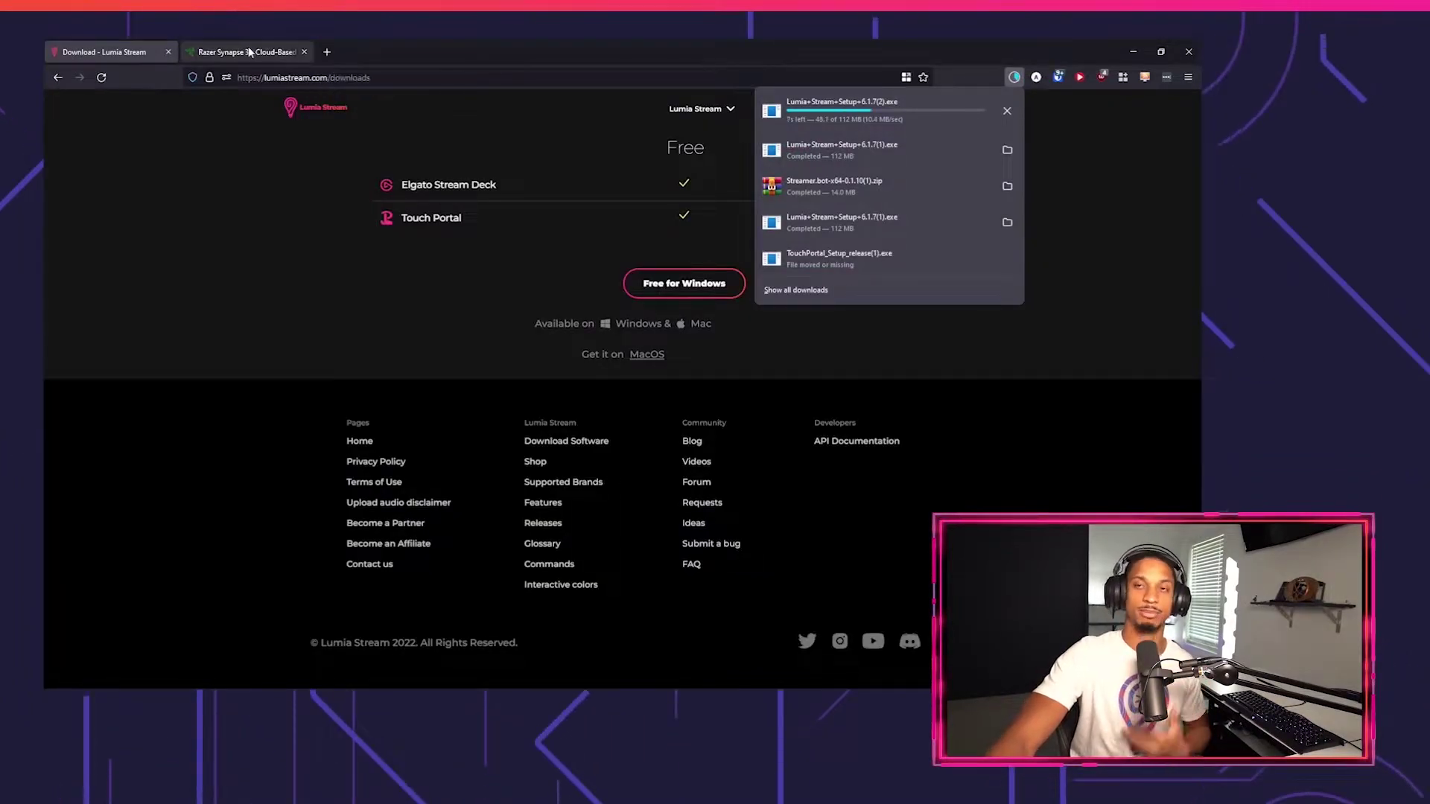
{"action": "left_click", "coordinate": [250, 54]}
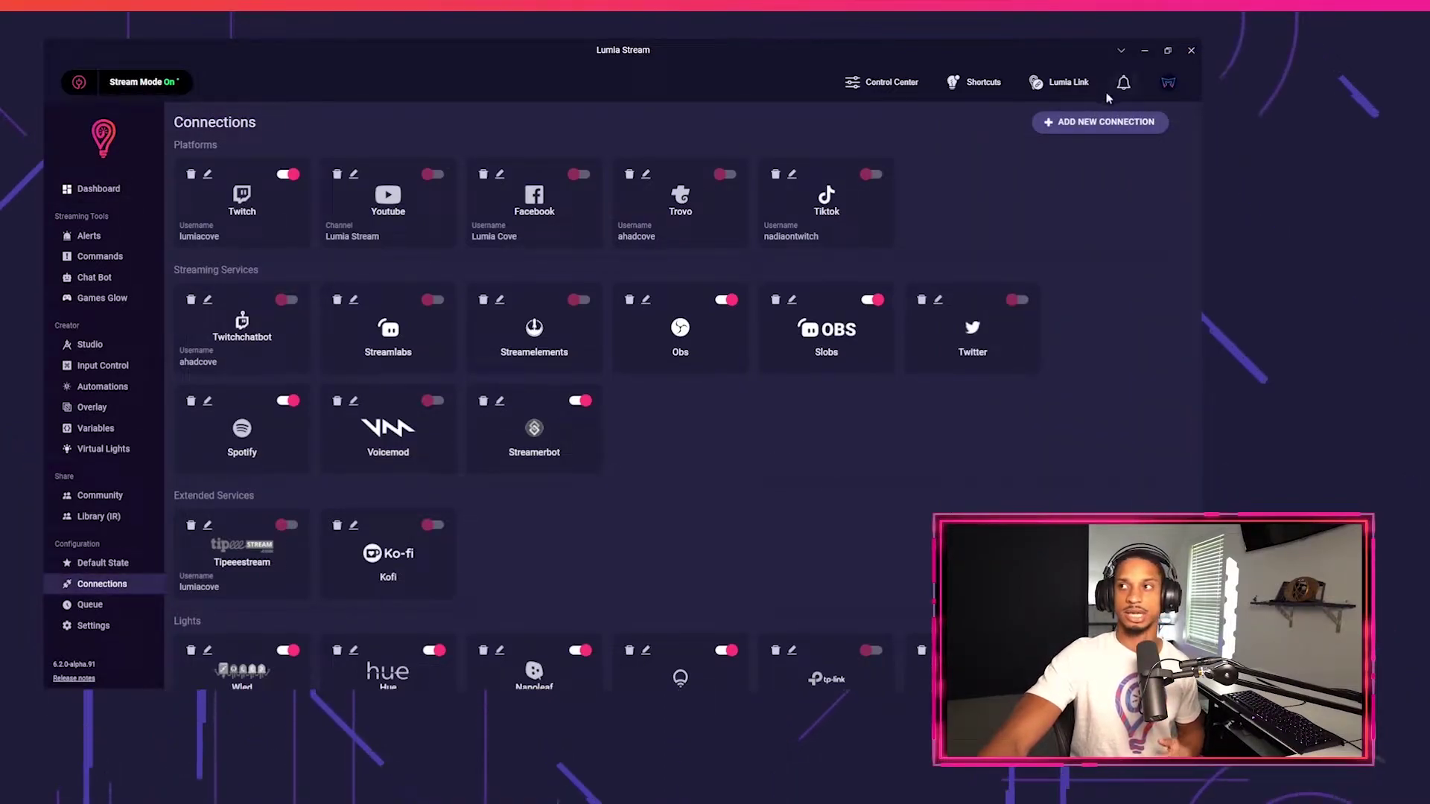
Connect Razer lights, enabling the Keyboard, Mouse, Headset and ChromaLink devices
{"action": "left_click", "coordinate": [1105, 123]}
{"action": "type", "text": "razer"}
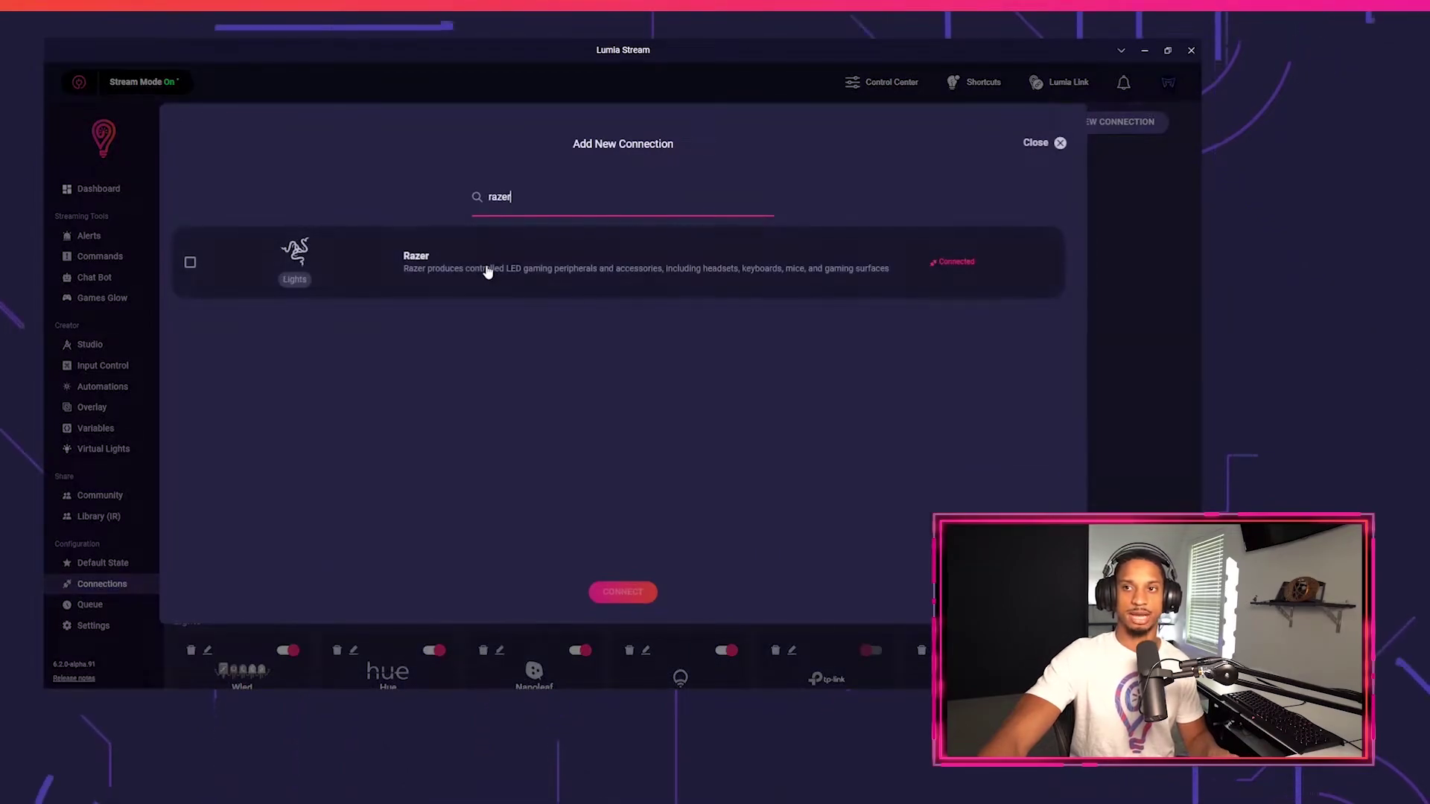
{"action": "left_click", "coordinate": [485, 272]}
{"action": "left_click", "coordinate": [637, 594]}
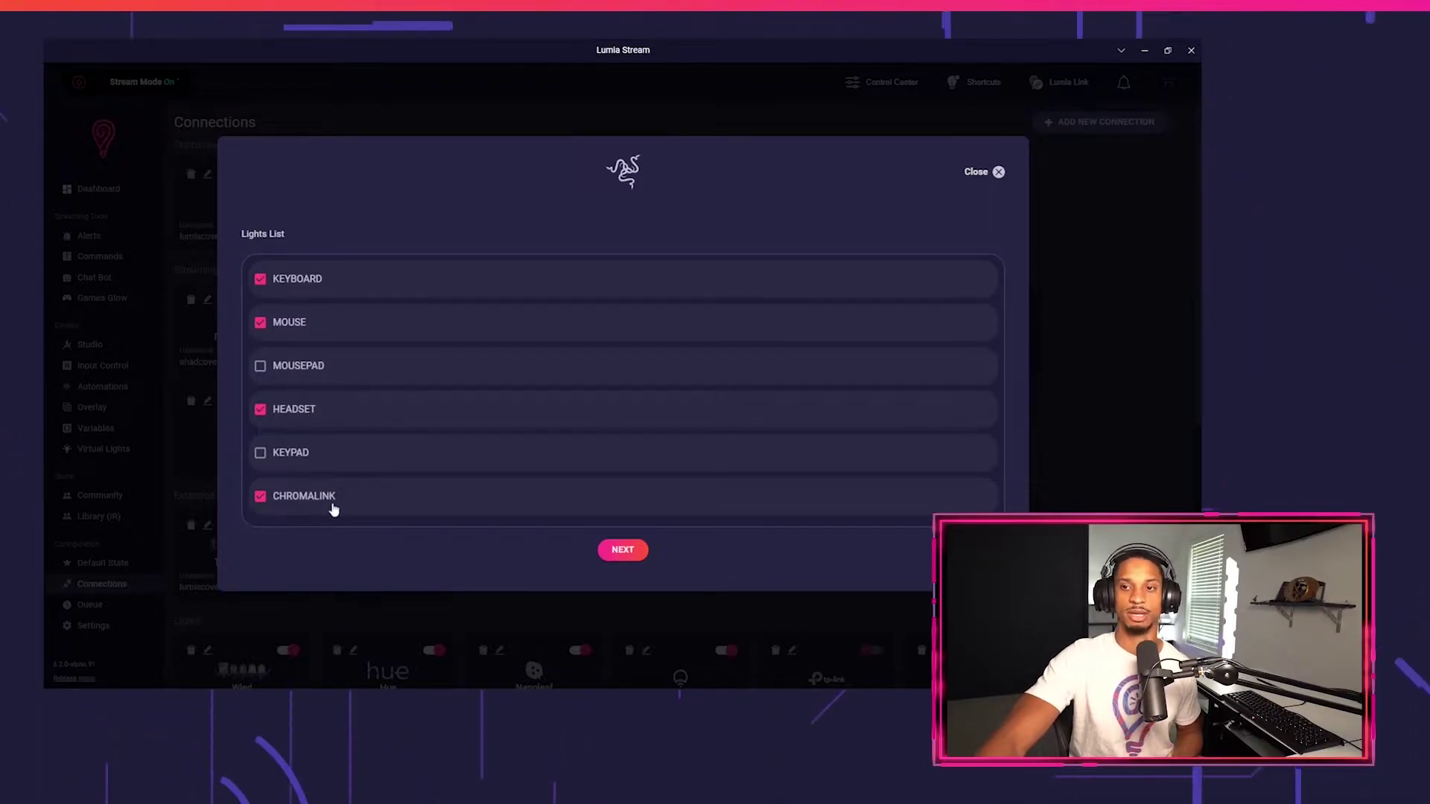
{"action": "left_click", "coordinate": [623, 550]}
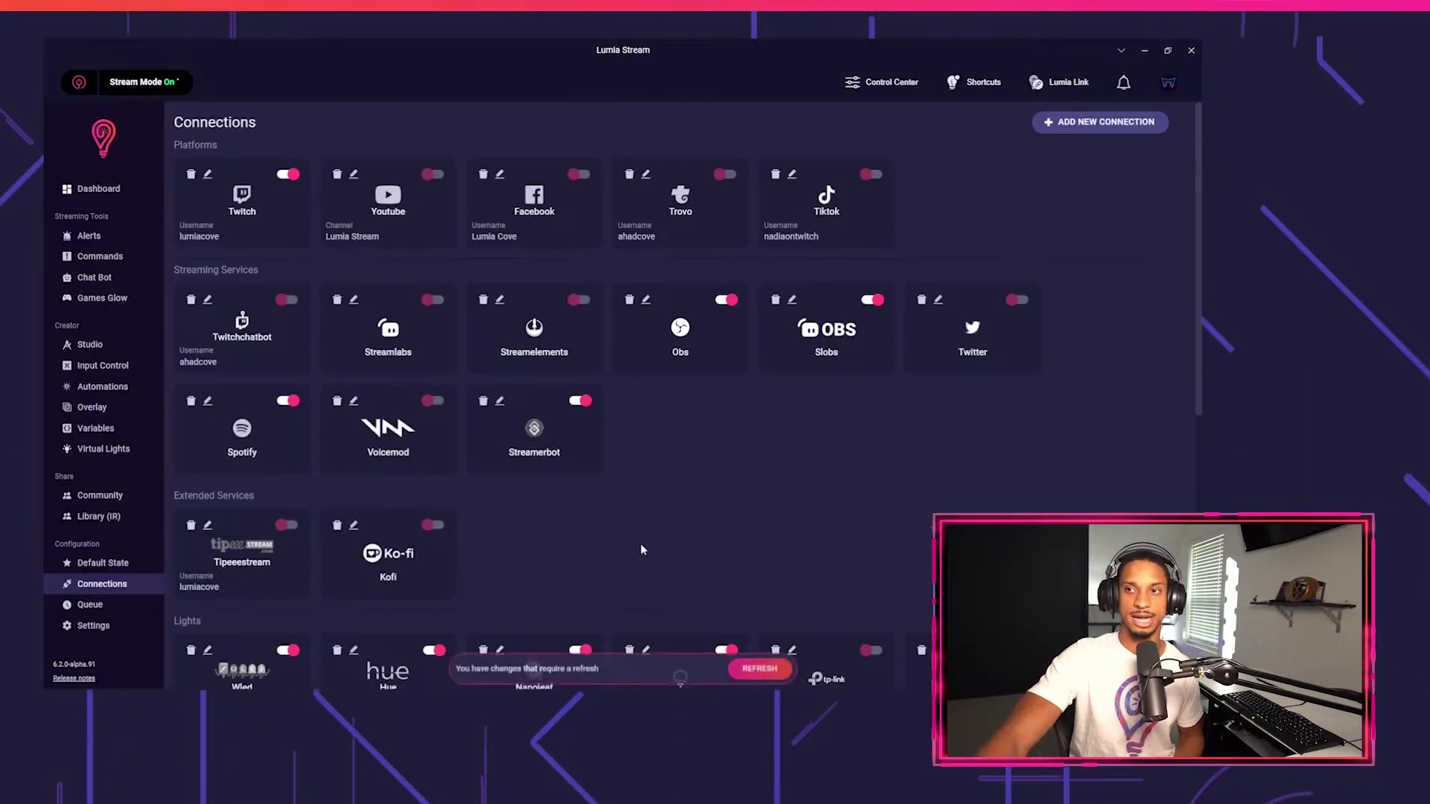
Fire the aqua and pink test commands from the Dashboard shortcuts to recolour the lights
{"action": "left_click", "coordinate": [123, 193]}
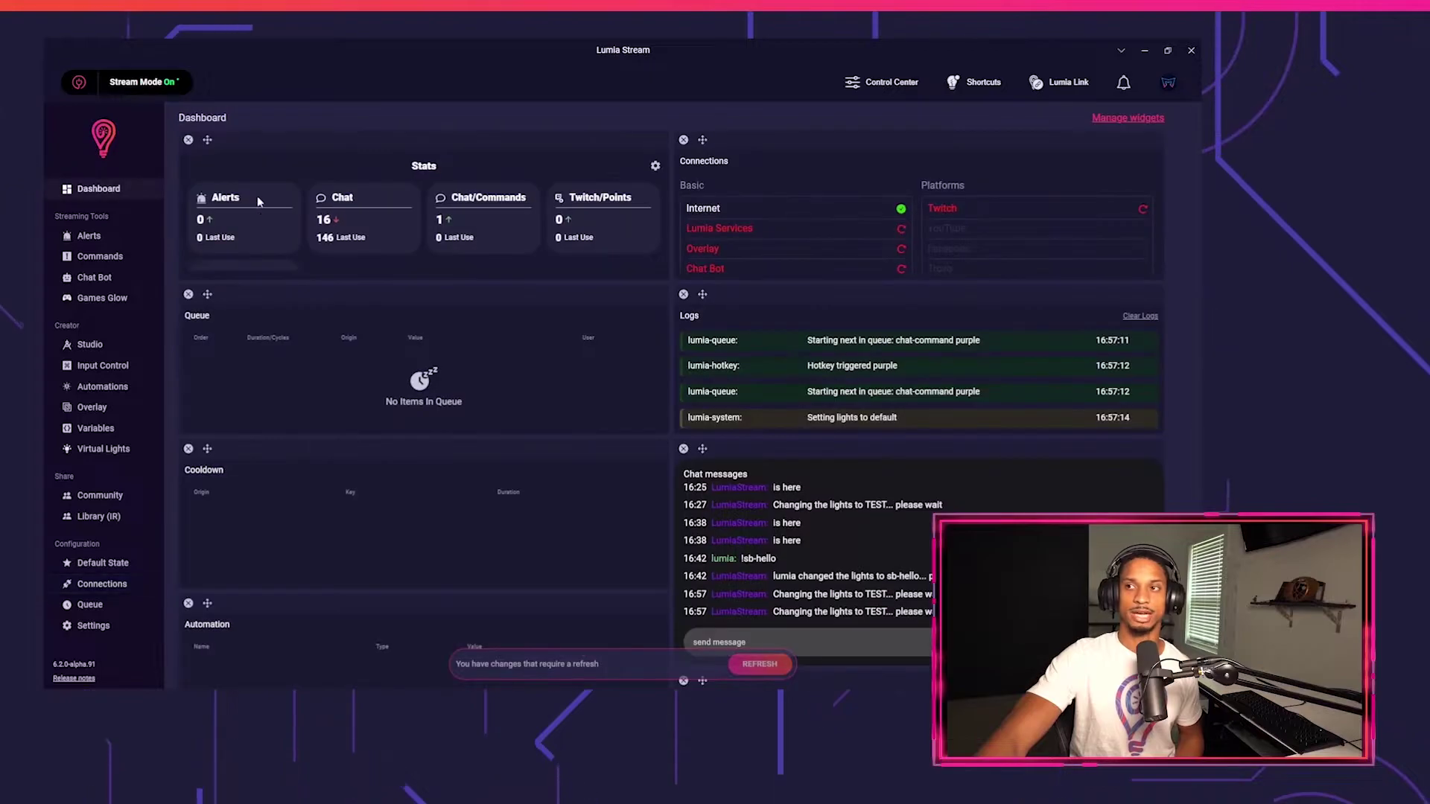
{"action": "scroll", "coordinate": [856, 216], "scroll_direction": "down", "scroll_amount": 2}
{"action": "scroll", "coordinate": [864, 216], "scroll_direction": "down", "scroll_amount": 5}
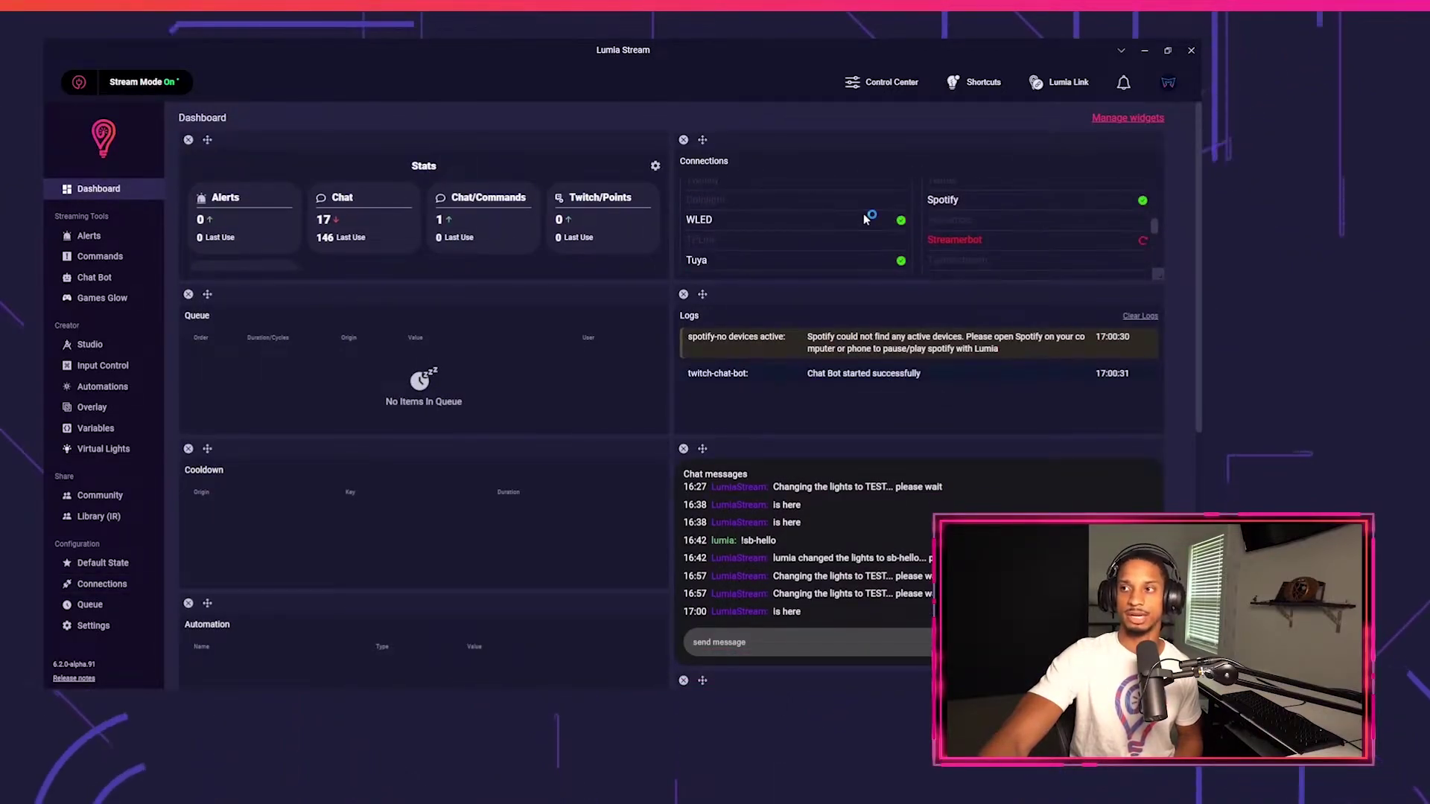
{"action": "scroll", "coordinate": [887, 227], "scroll_direction": "down", "scroll_amount": 4}
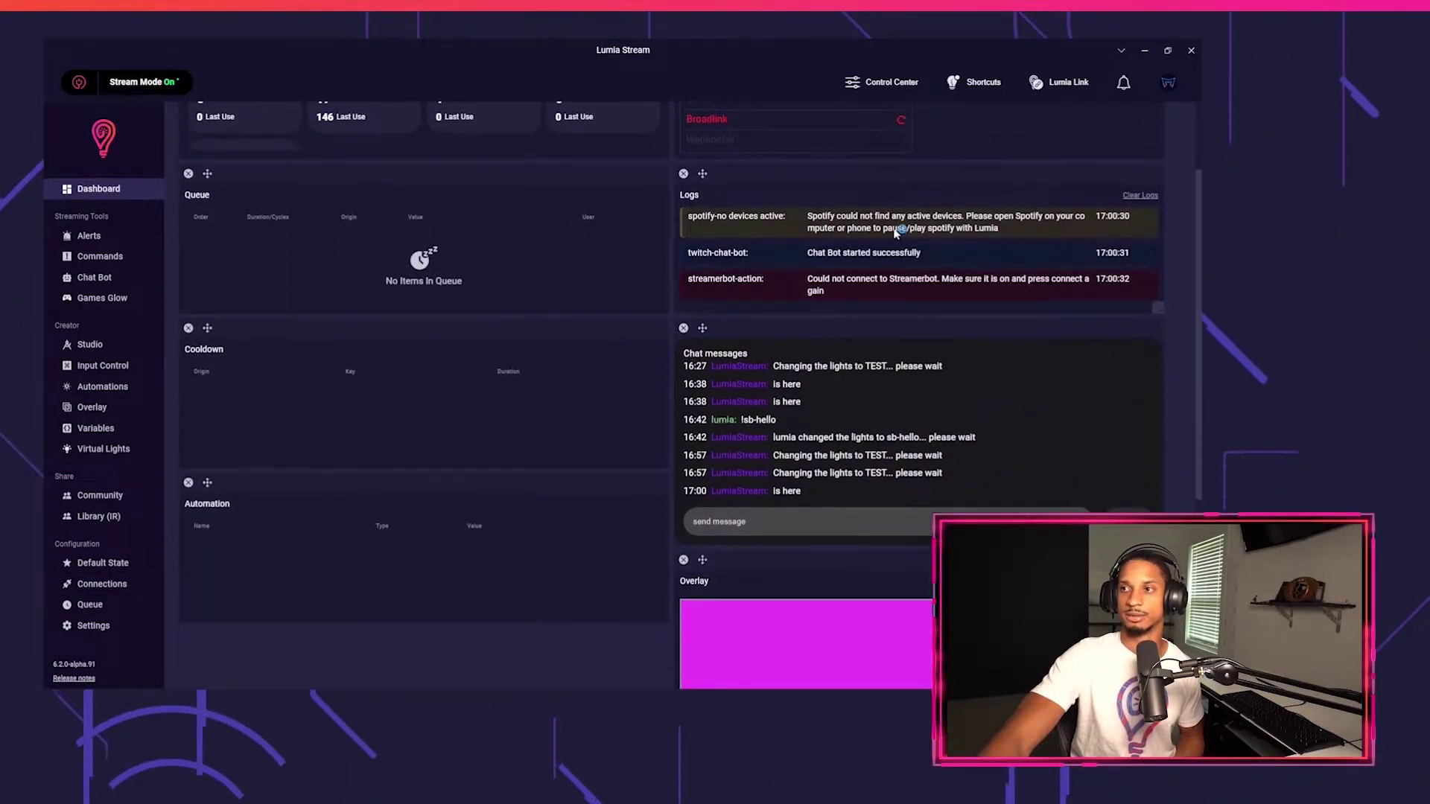
{"action": "scroll", "coordinate": [819, 193], "scroll_direction": "up", "scroll_amount": 2}
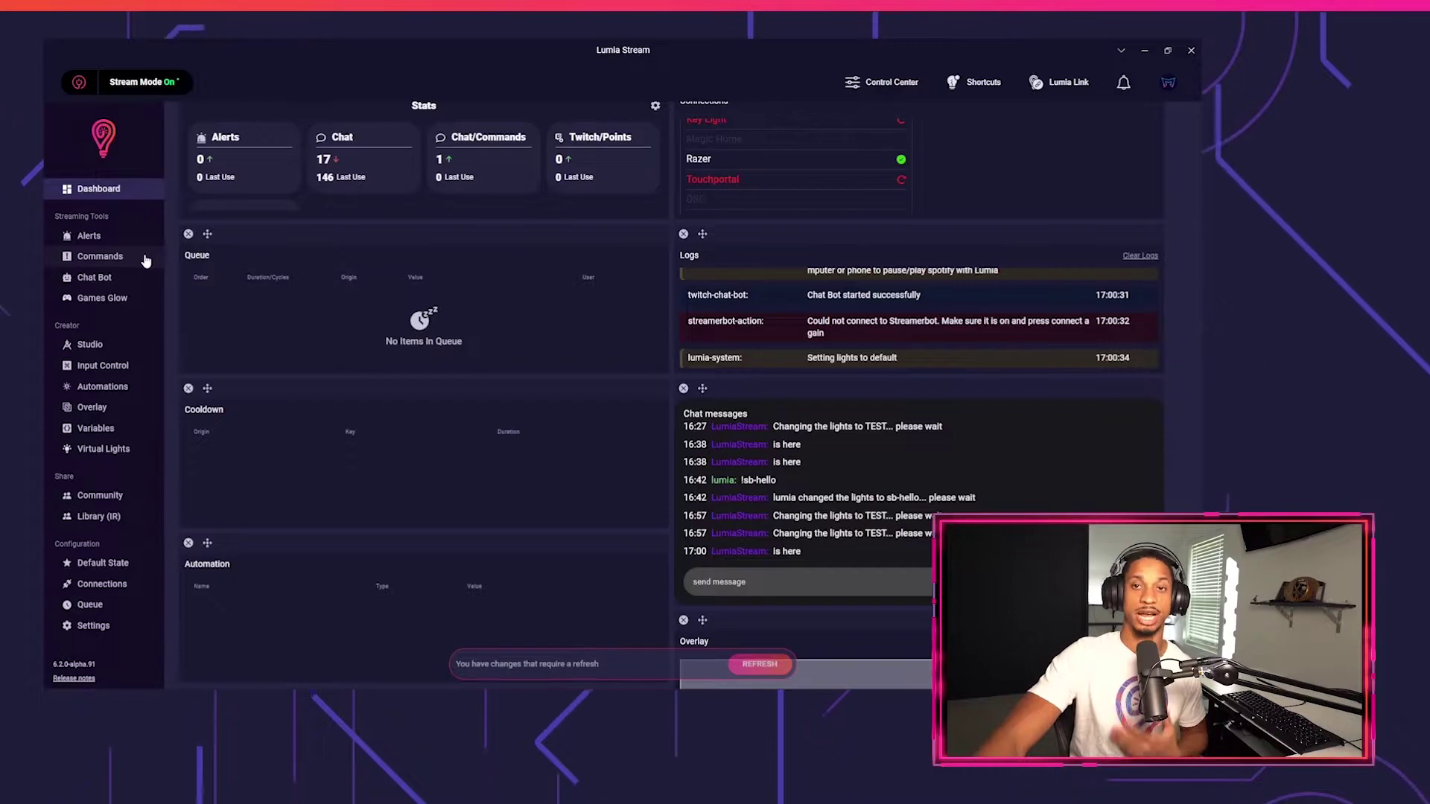
{"action": "left_click", "coordinate": [980, 82]}
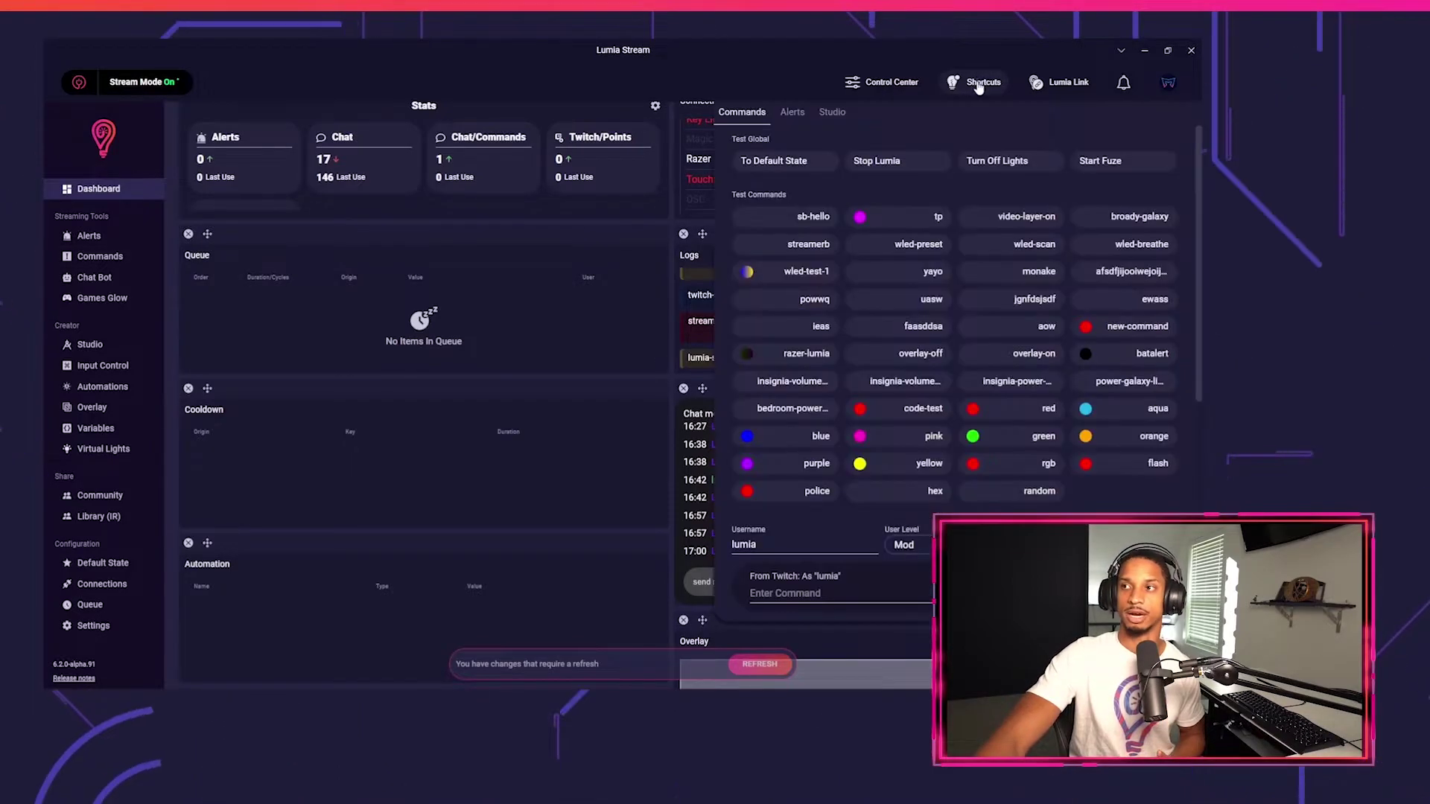
{"action": "left_click", "coordinate": [1124, 414]}
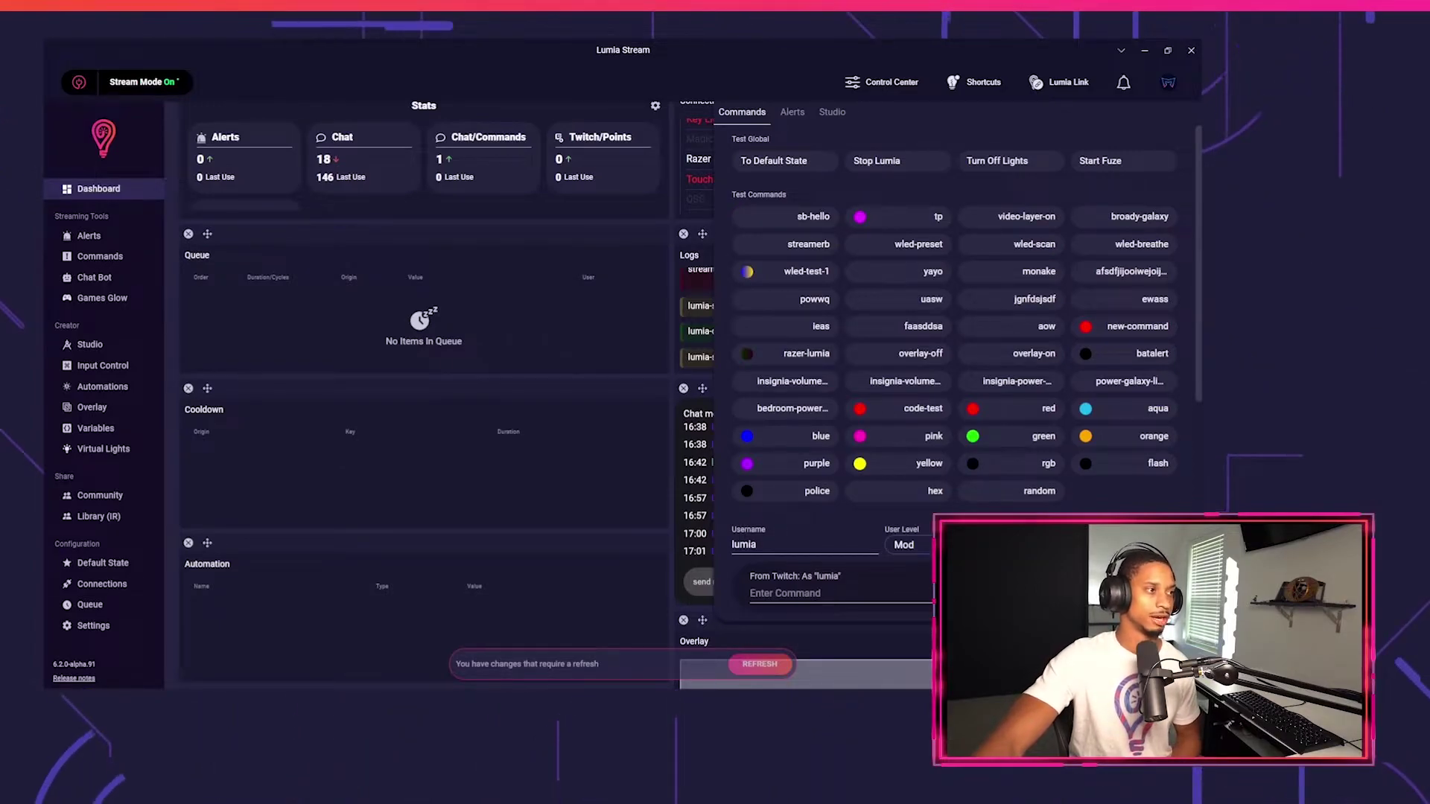
{"action": "left_click", "coordinate": [901, 438]}
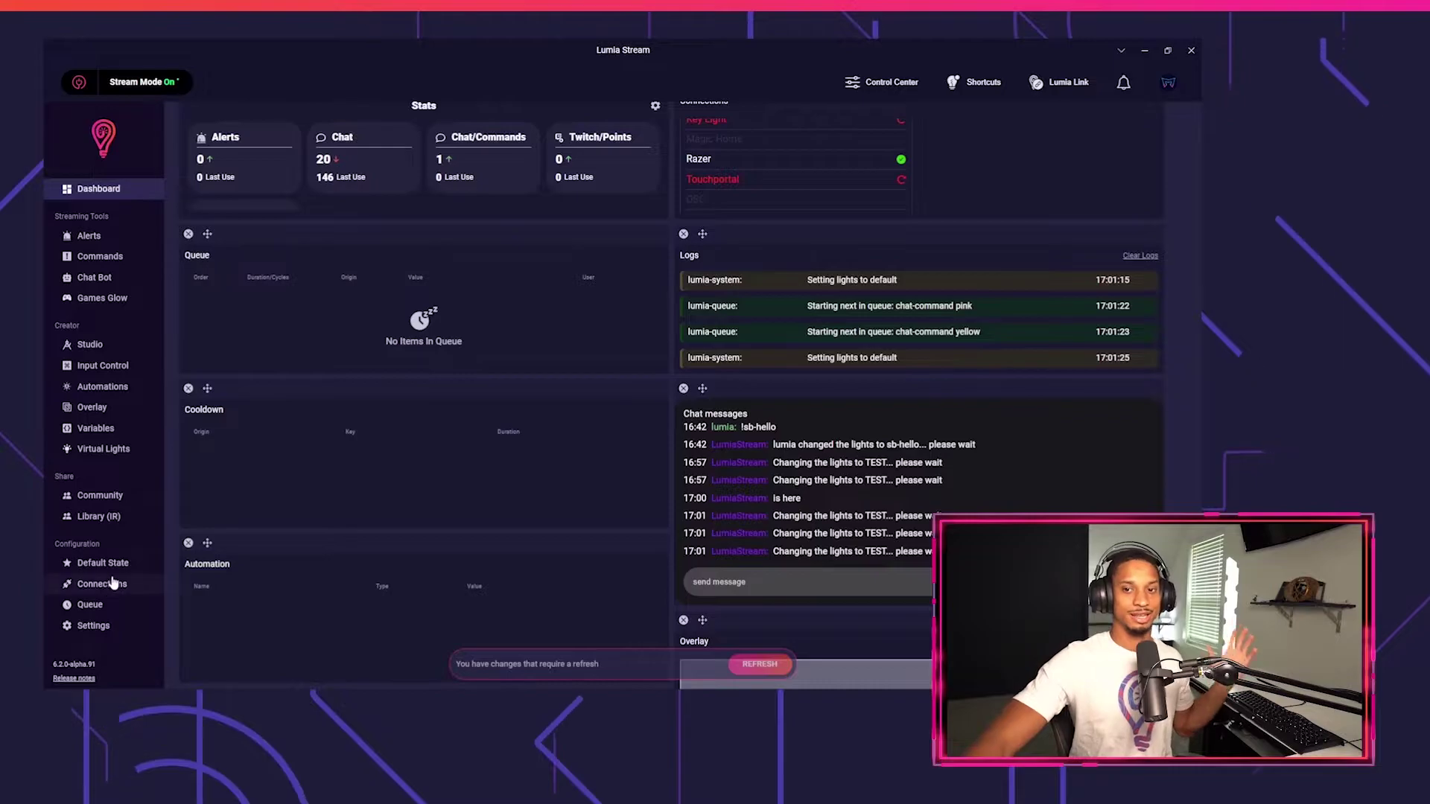
Confirm the Razer connection appears enabled in the Connections list
{"action": "left_click", "coordinate": [102, 563]}
{"action": "left_click", "coordinate": [102, 584]}
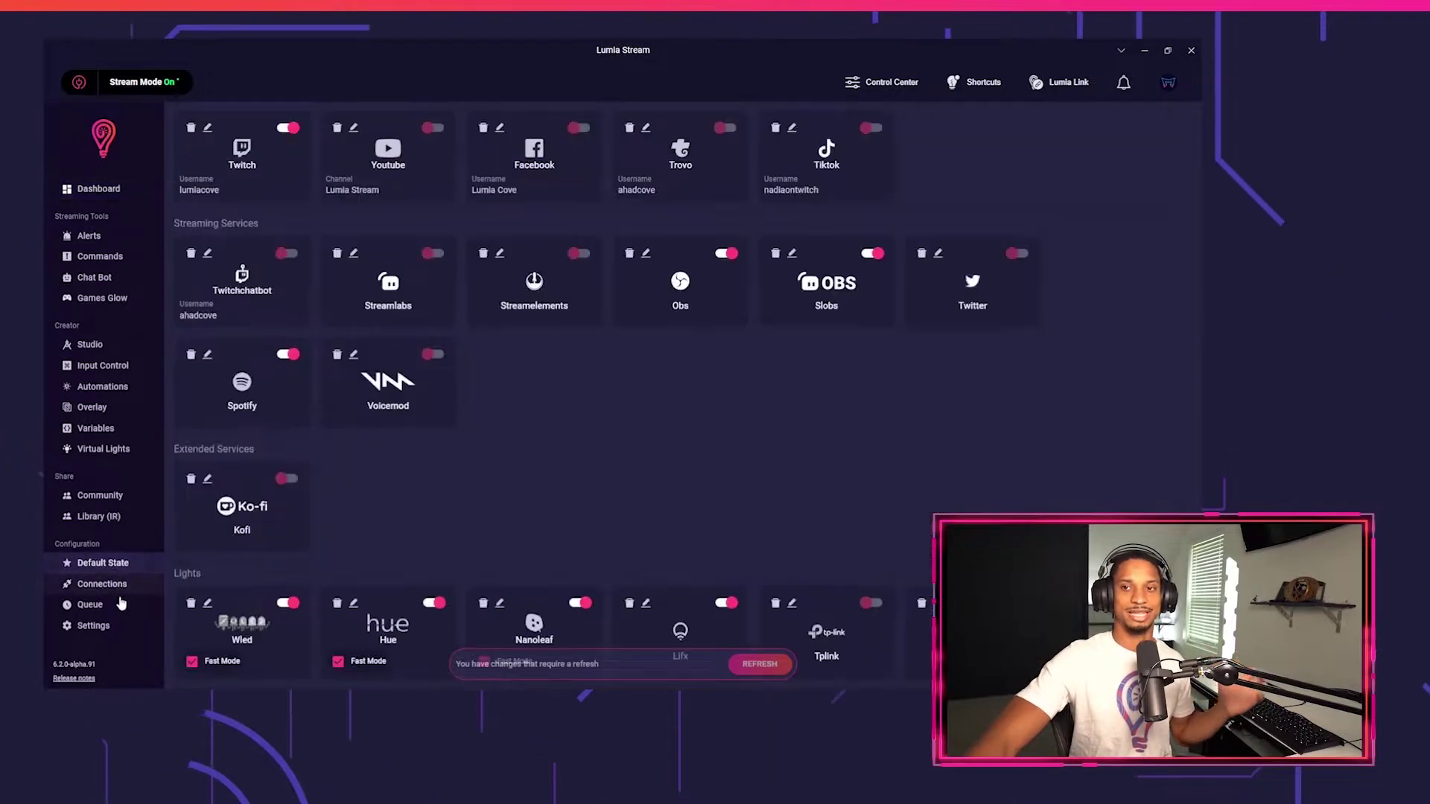
{"action": "scroll", "coordinate": [462, 447], "scroll_direction": "down", "scroll_amount": 3}
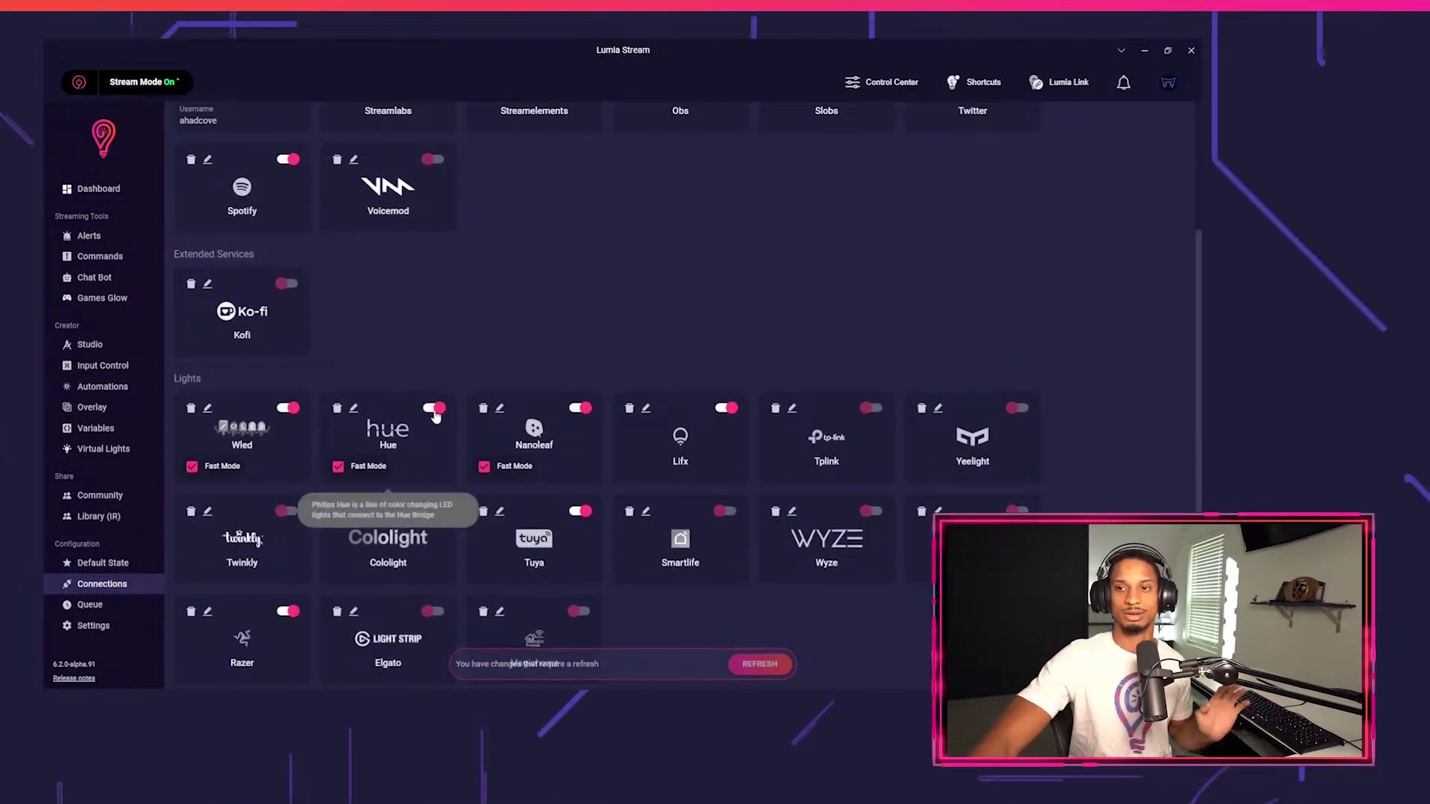
{"action": "scroll", "coordinate": [224, 372], "scroll_direction": "down", "scroll_amount": 2}
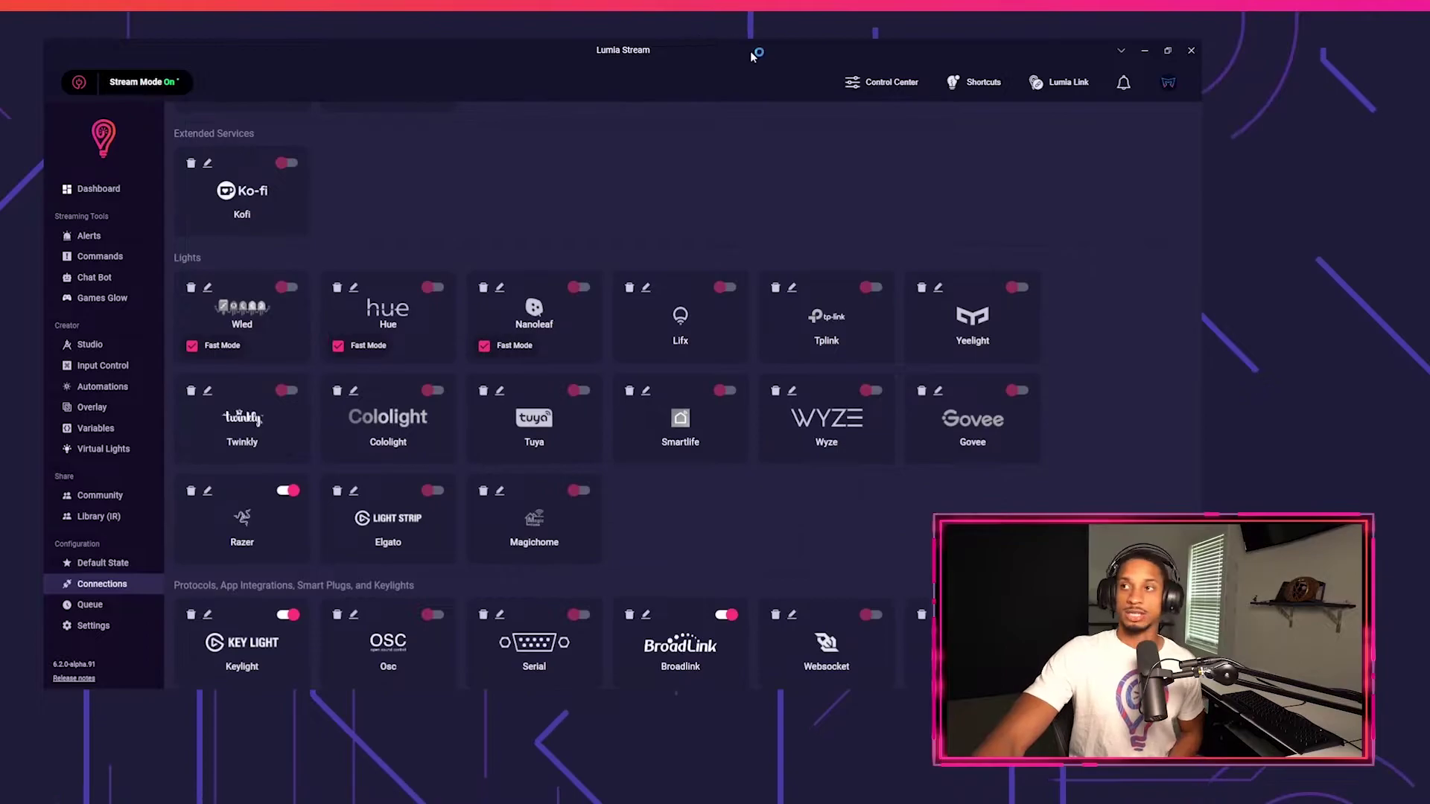
{"action": "left_click", "coordinate": [961, 86]}
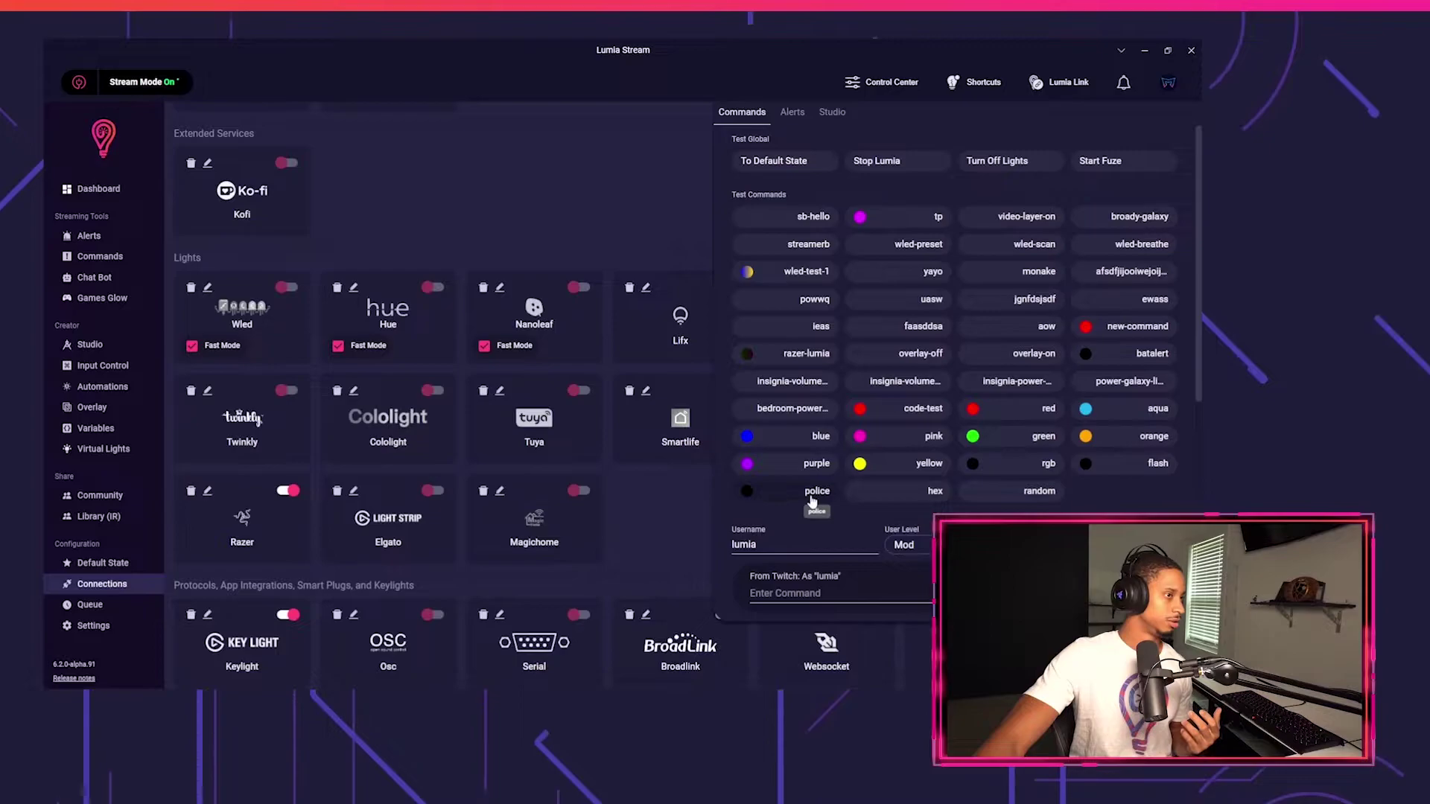
{"action": "left_click", "coordinate": [130, 252]}
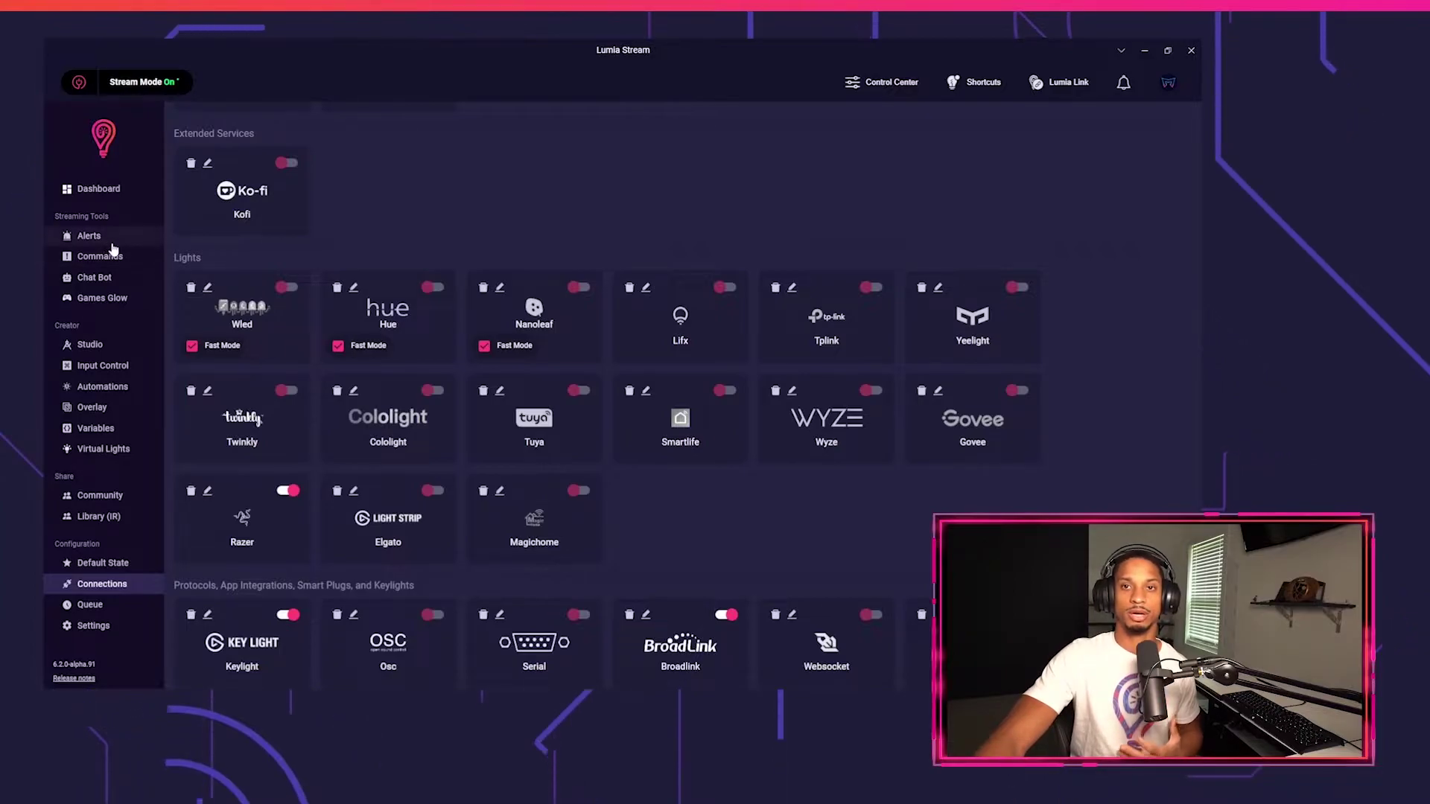
Add and save a chat command 'raze' with a green colour value and 29-second duration
{"action": "left_click", "coordinate": [123, 257]}
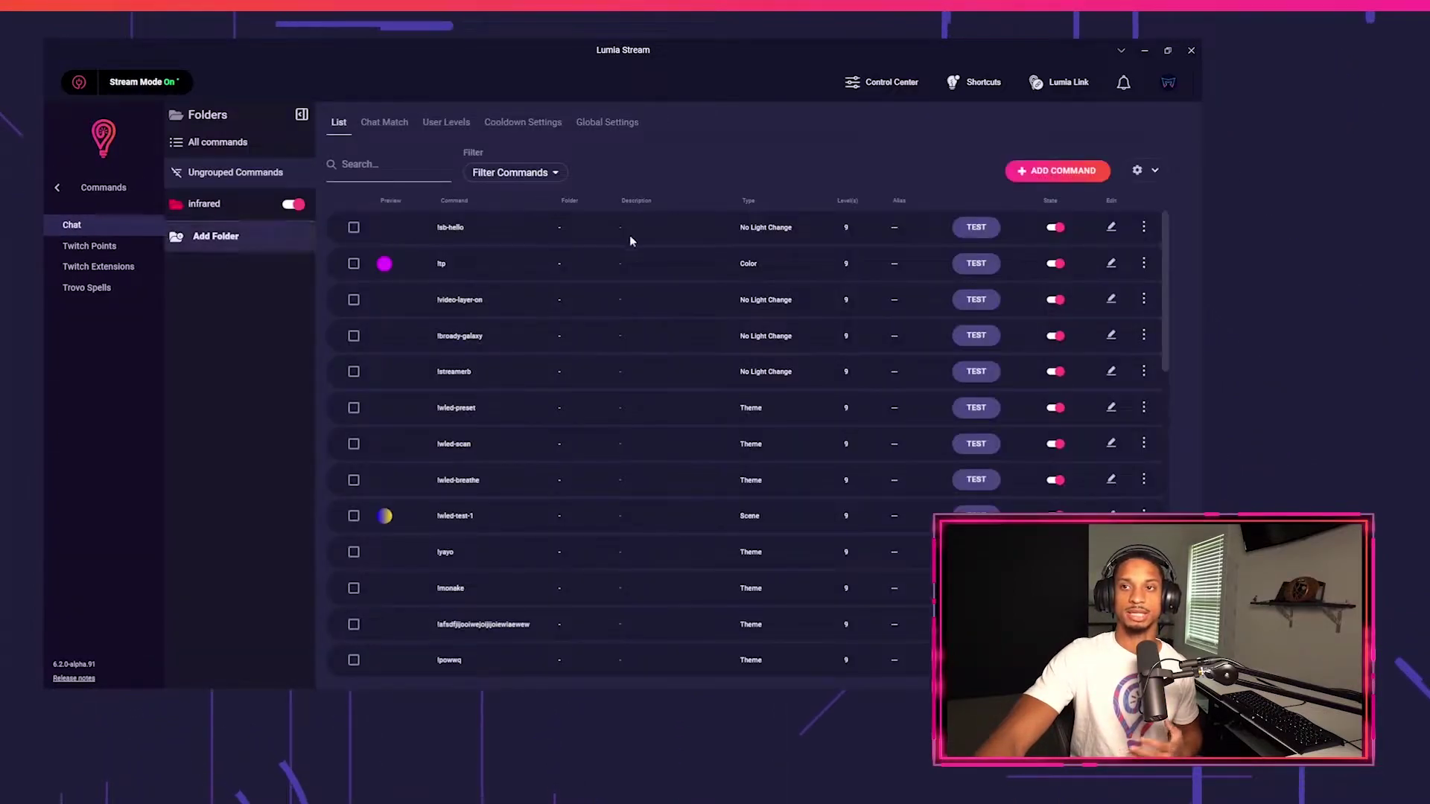
{"action": "left_click", "coordinate": [1051, 171]}
{"action": "left_click", "coordinate": [572, 226]}
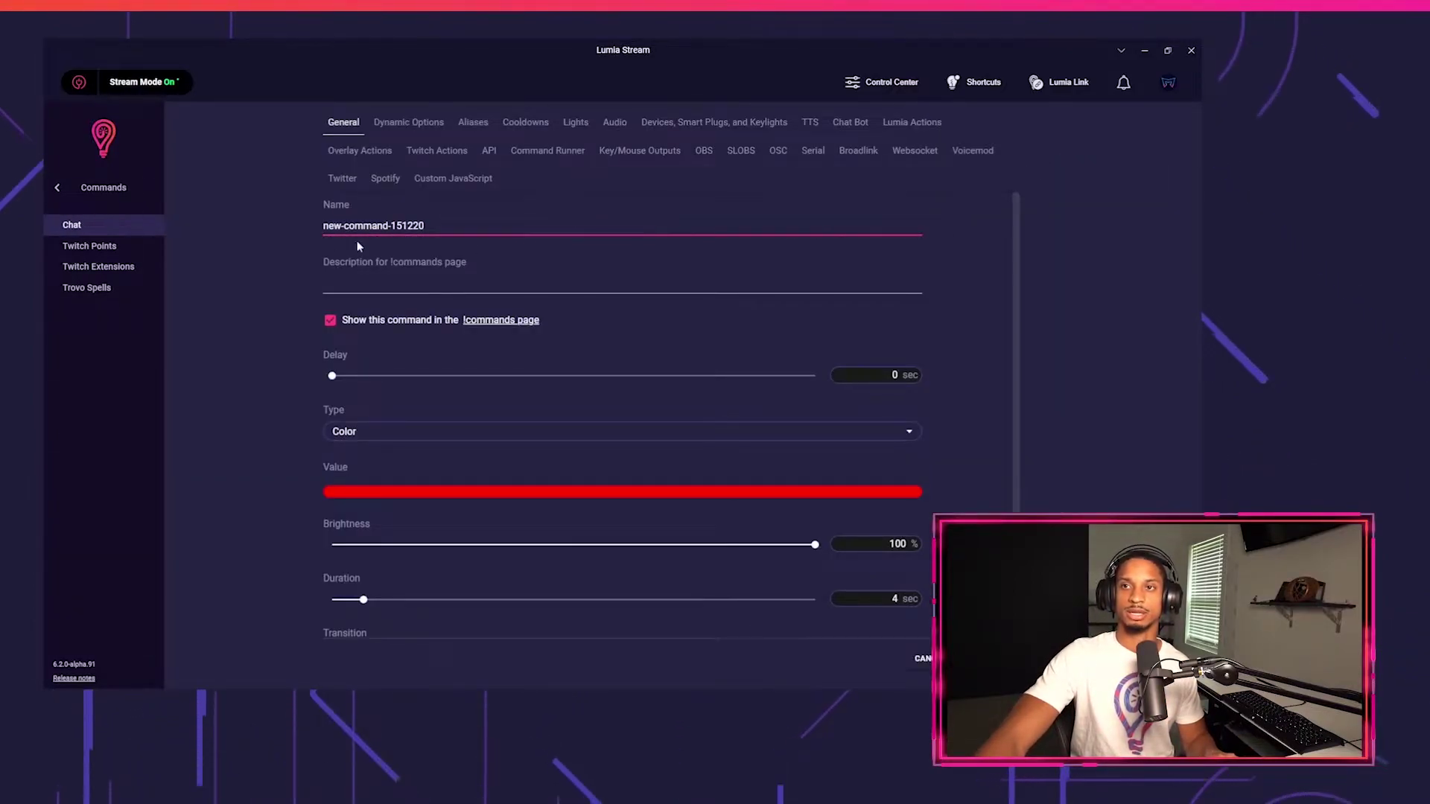
{"action": "type", "text": "raze"}
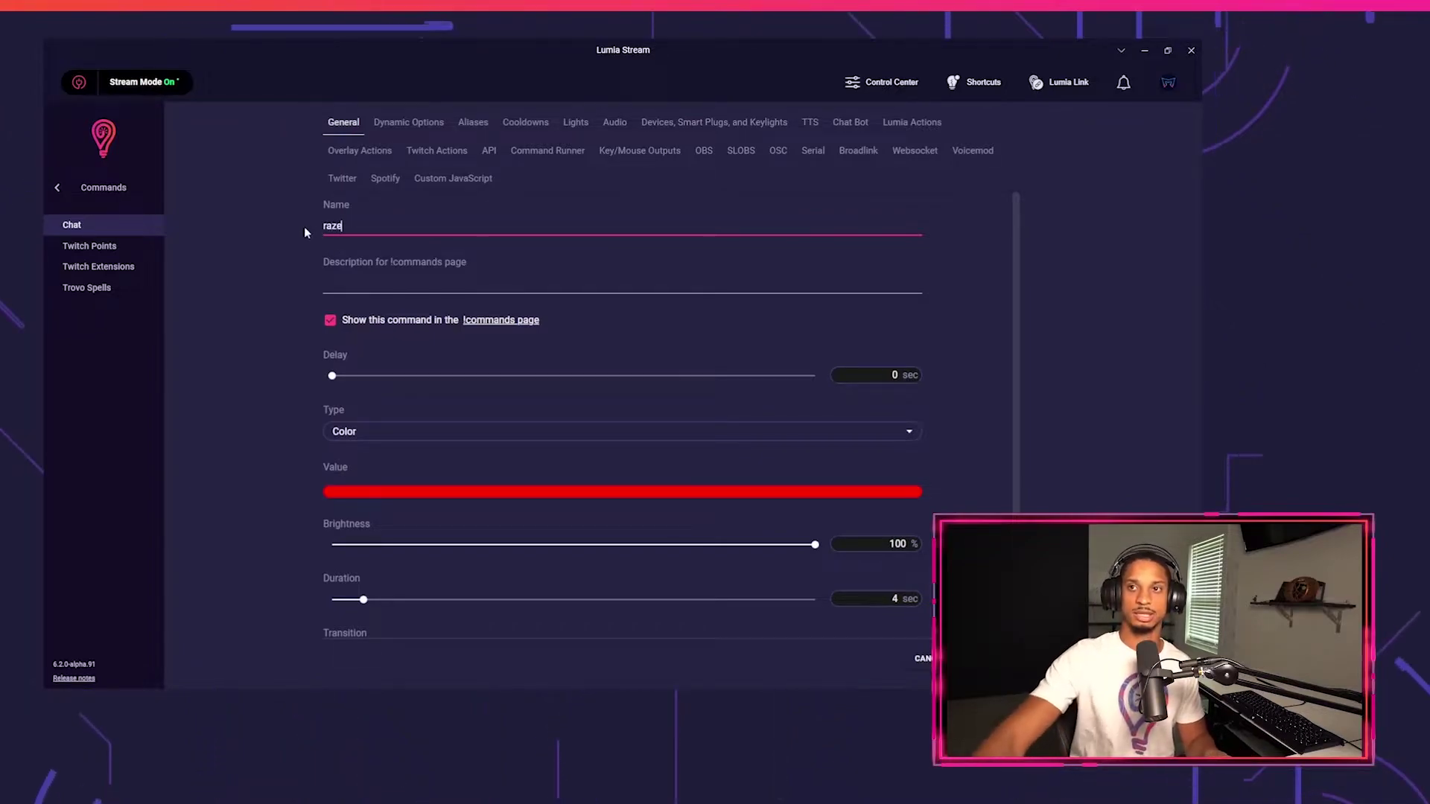
{"action": "left_click", "coordinate": [488, 493]}
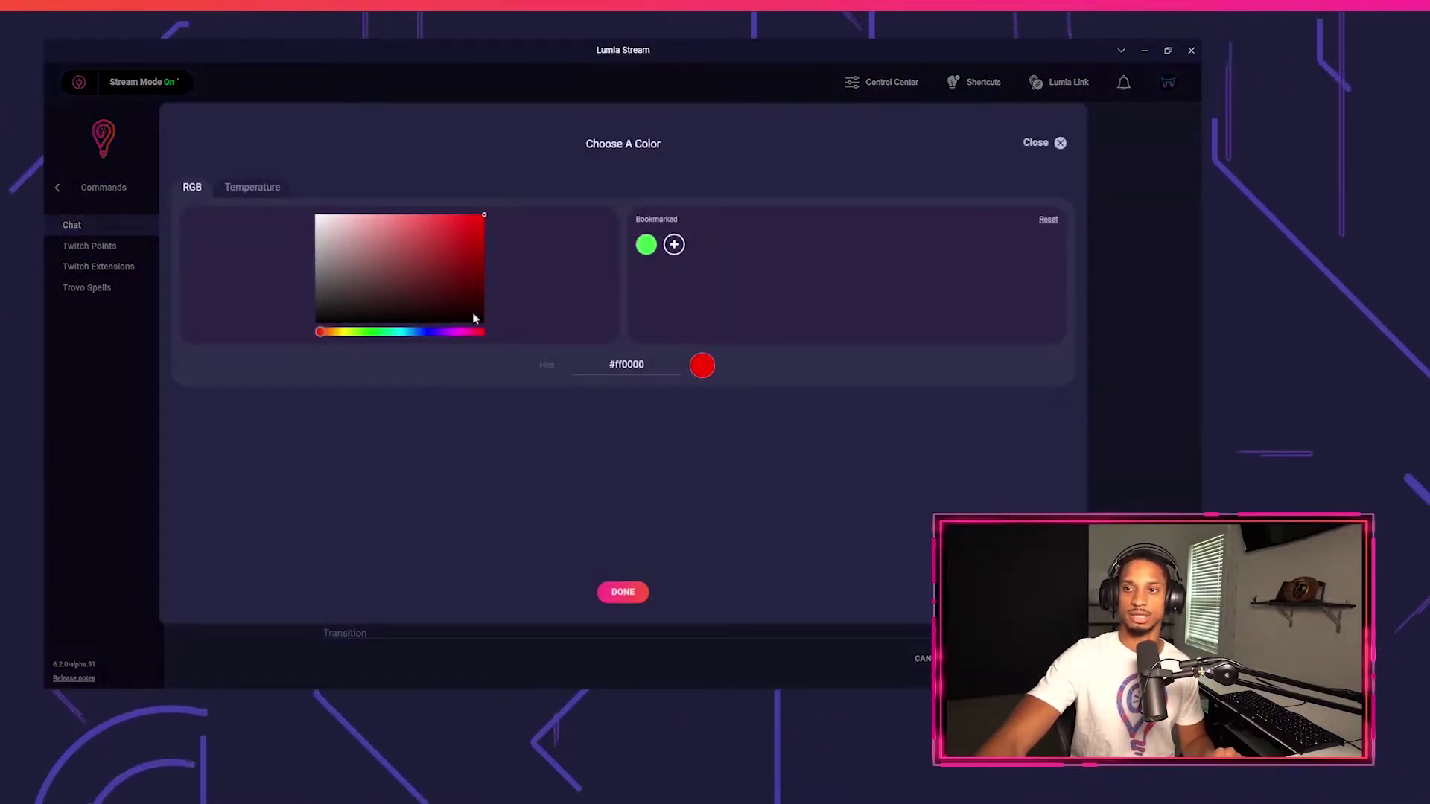
{"action": "left_click", "coordinate": [380, 332]}
{"action": "left_click", "coordinate": [635, 592]}
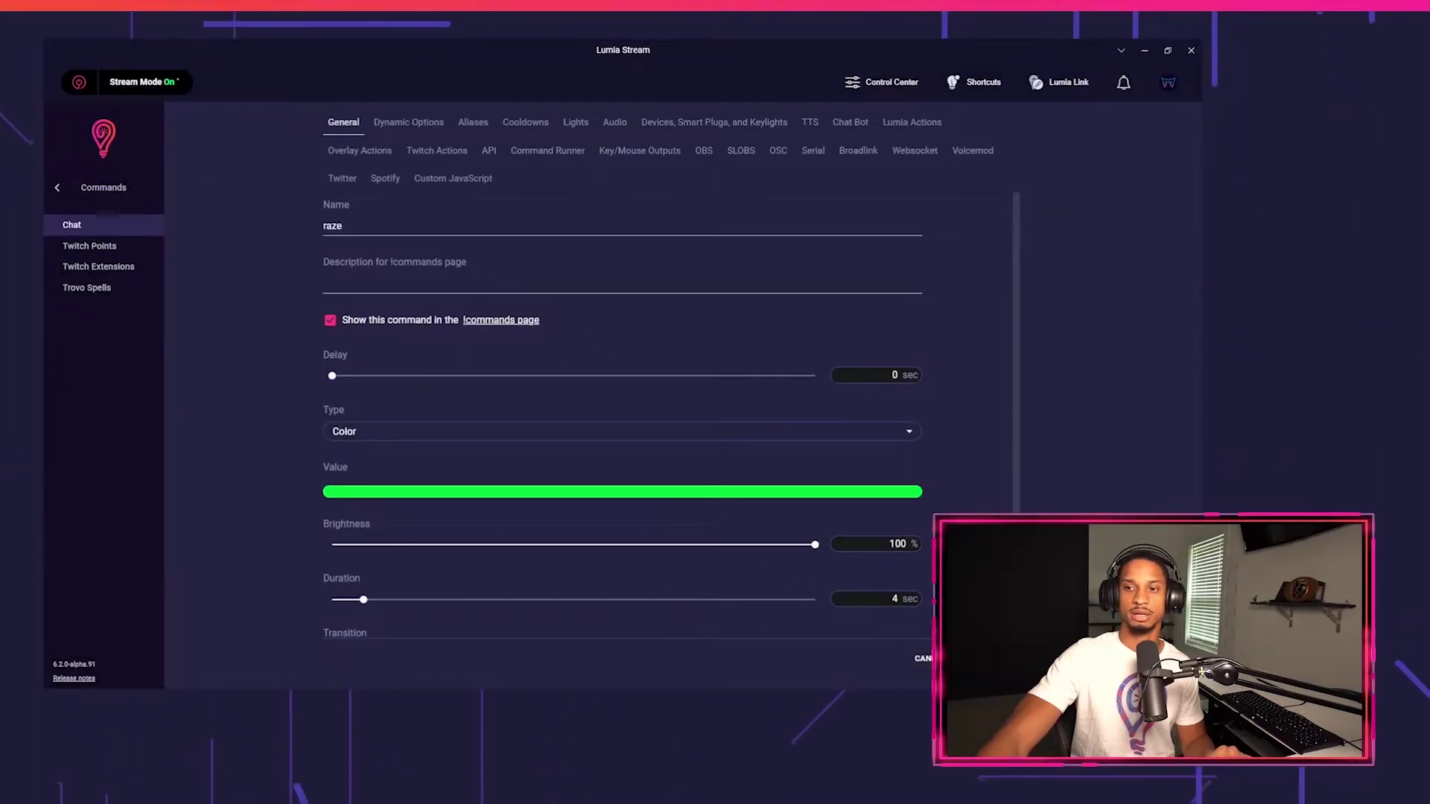
{"action": "double_click", "coordinate": [910, 601]}
{"action": "type", "text": "29"}
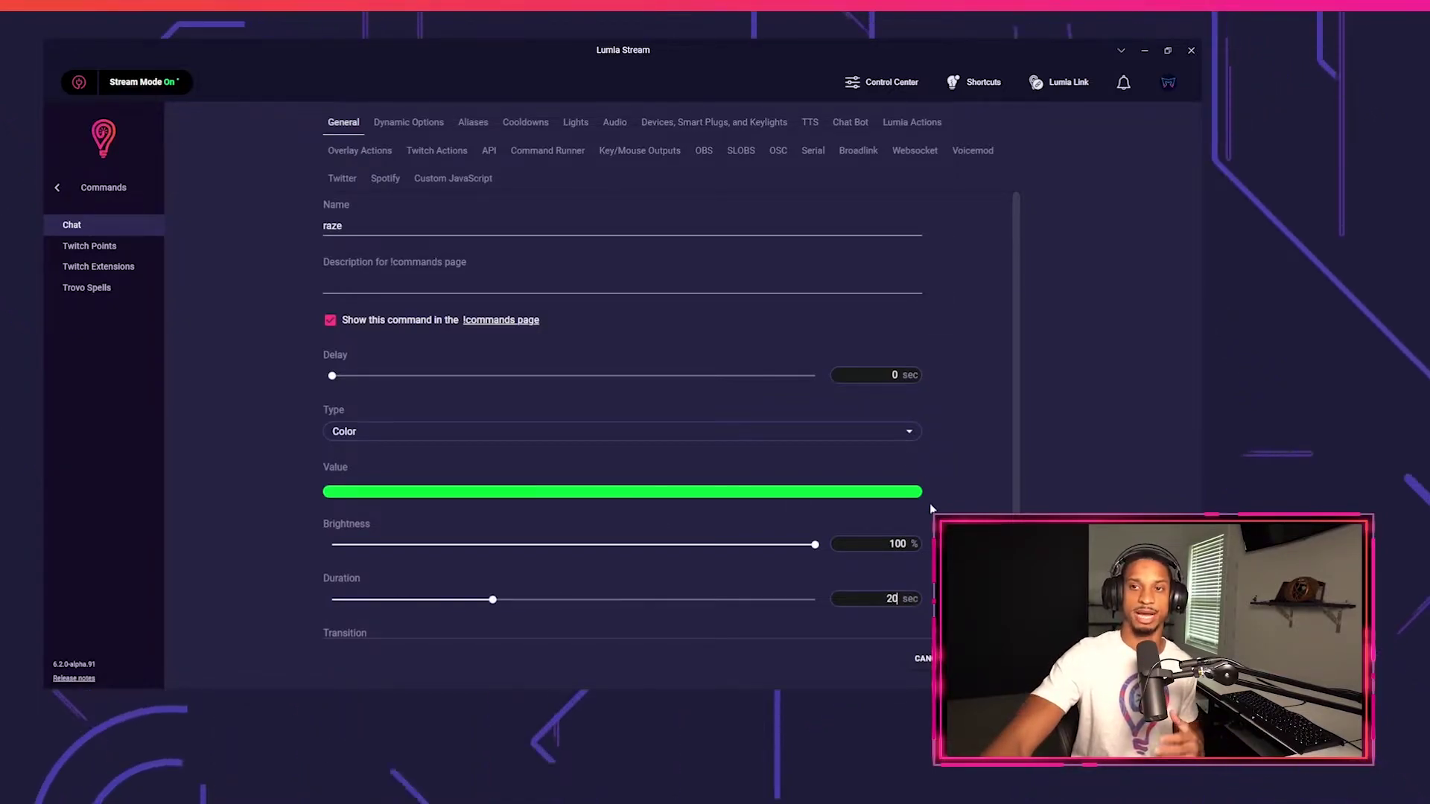
{"action": "scroll", "coordinate": [946, 469], "scroll_direction": "down", "scroll_amount": 2}
{"action": "left_click", "coordinate": [968, 658]}
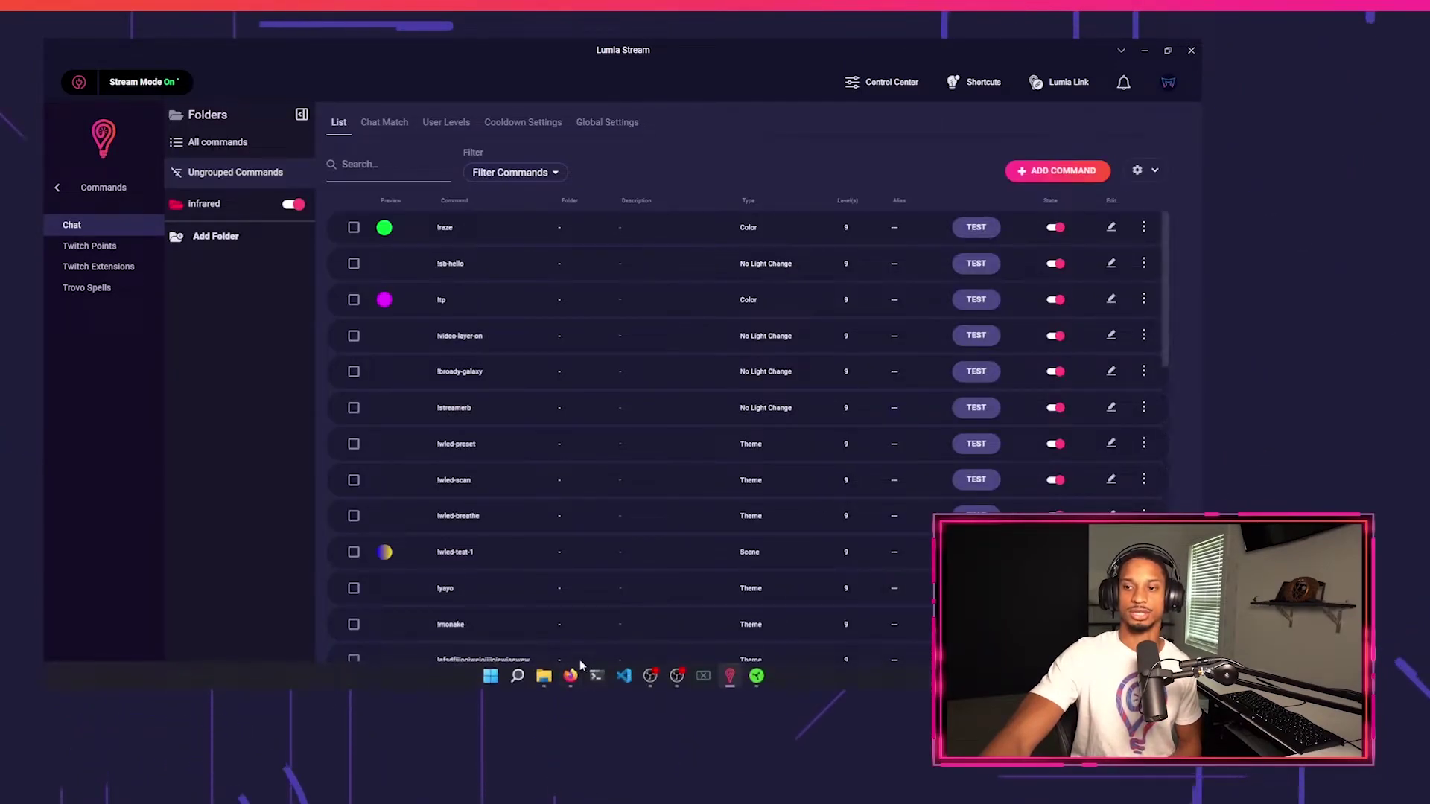
Send the !raze command in the Twitch channel chat
{"action": "left_click", "coordinate": [571, 676]}
{"action": "left_click", "coordinate": [376, 52]}
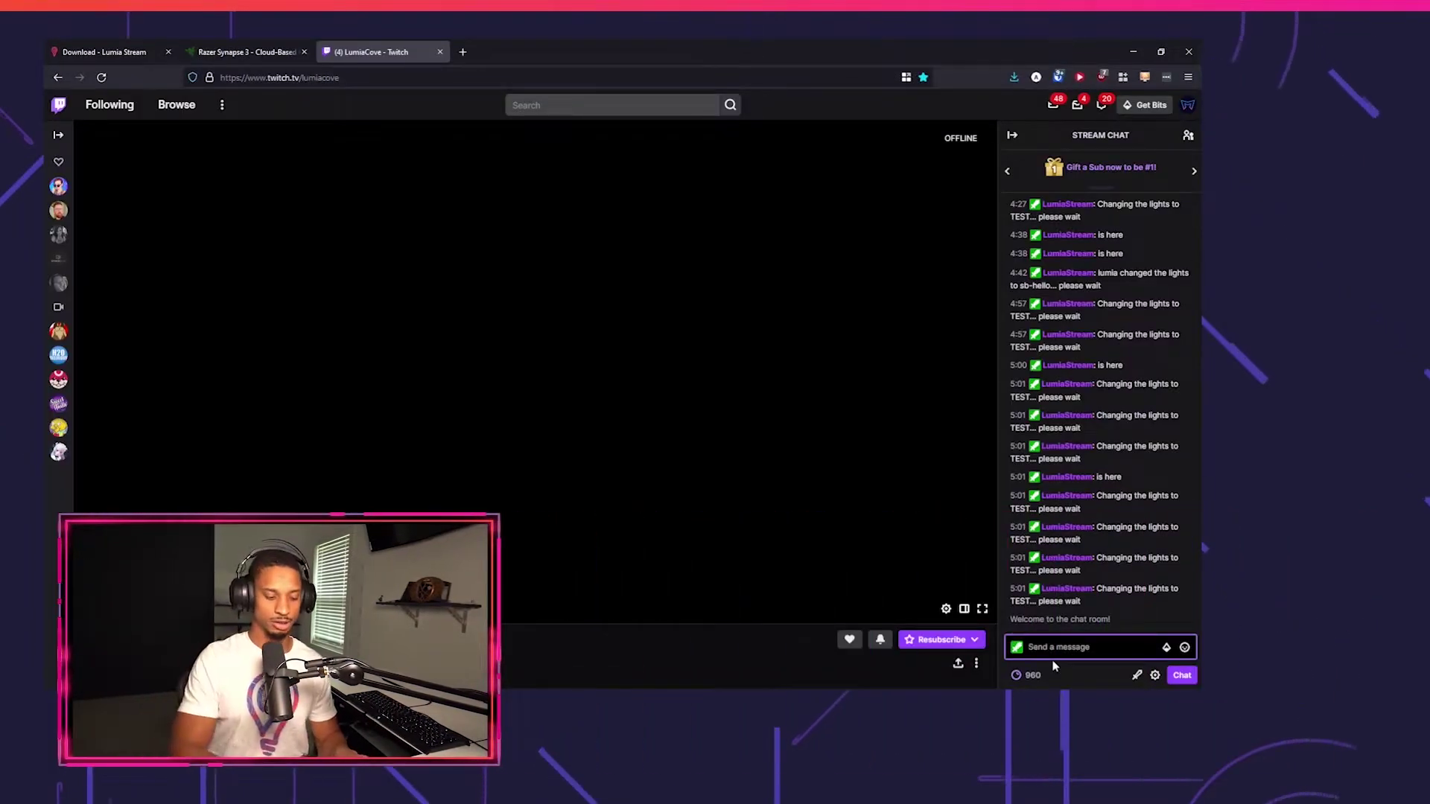
{"action": "type", "text": "!raze"}
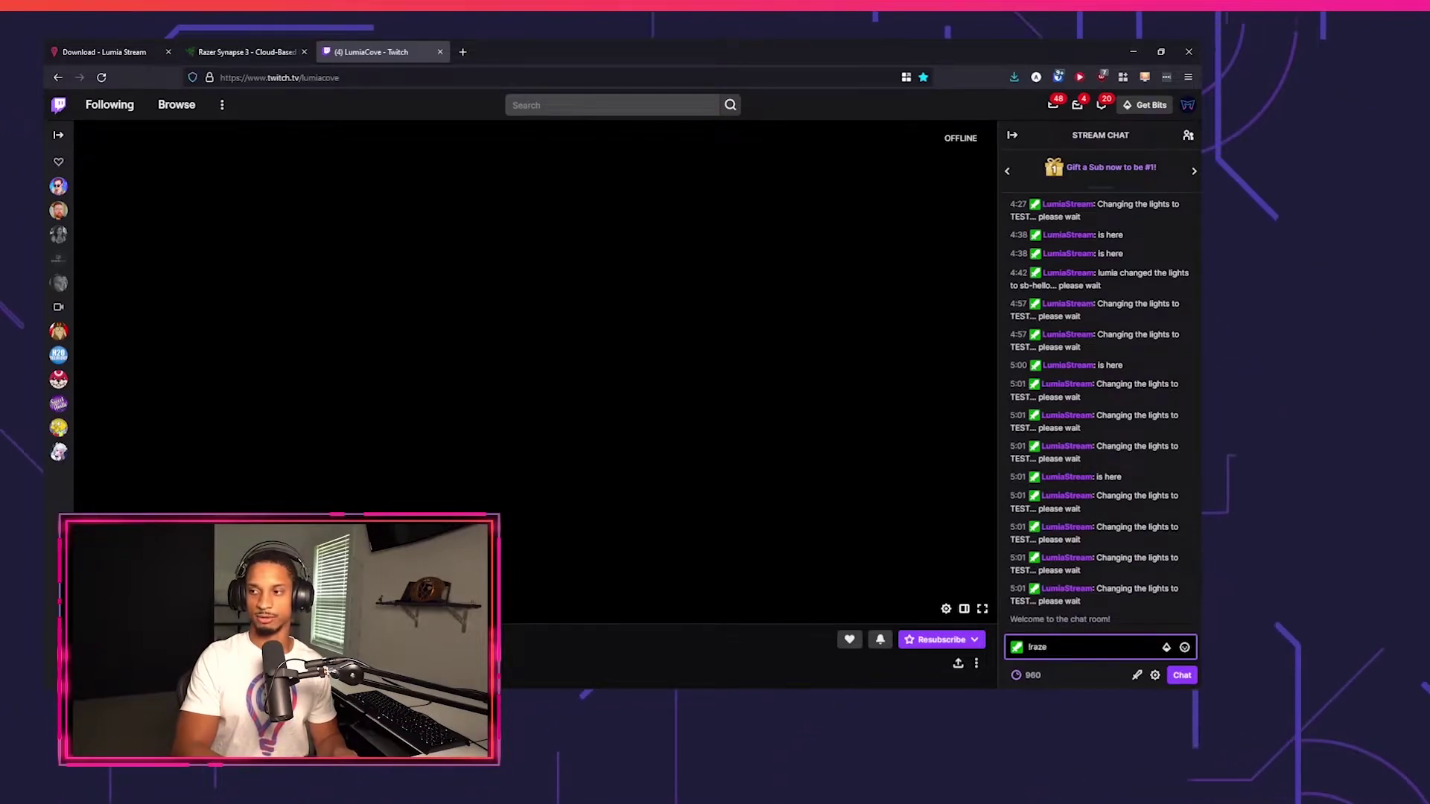
{"action": "key", "text": "Return"}
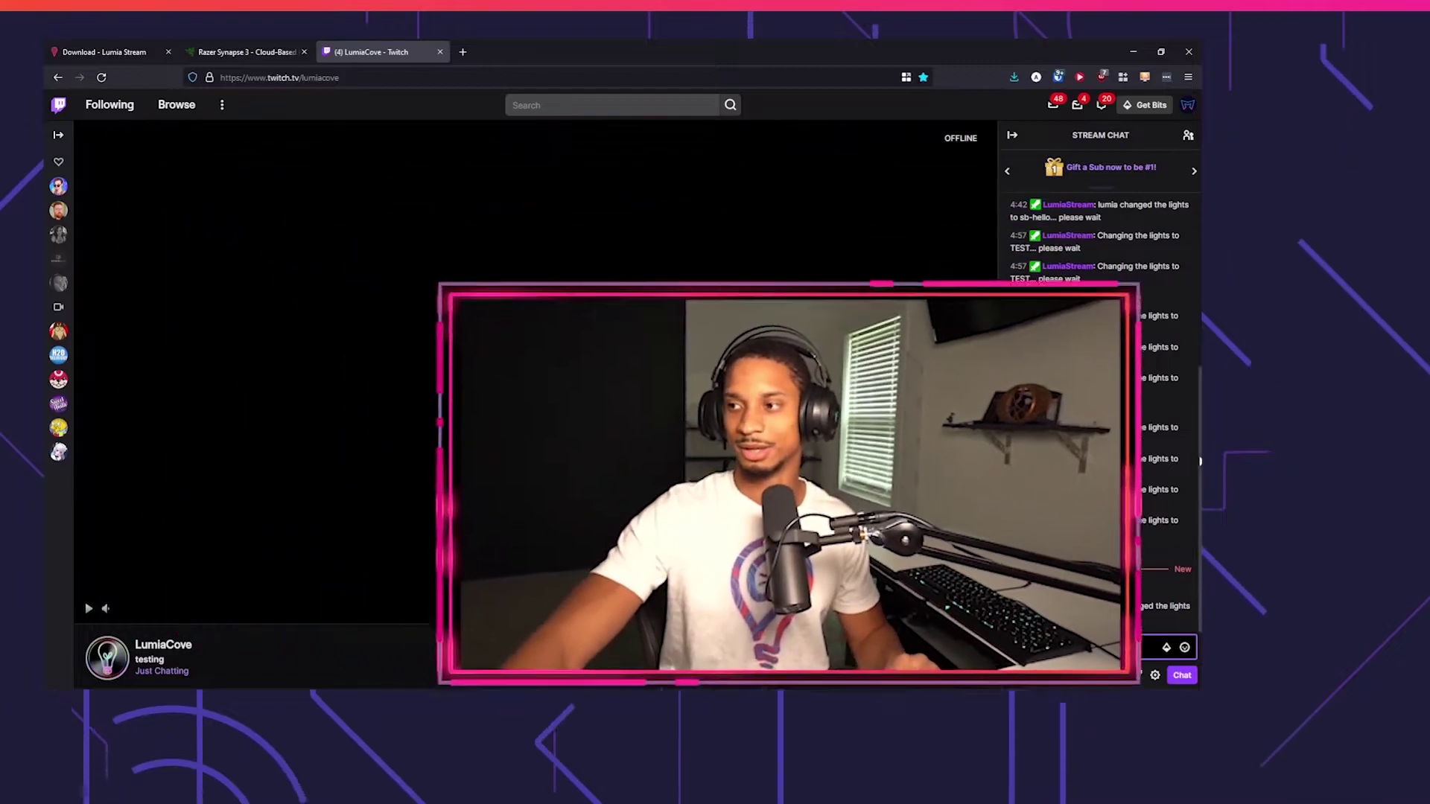
{"action": "scroll", "coordinate": [679, 640], "scroll_direction": "down", "scroll_amount": 6}
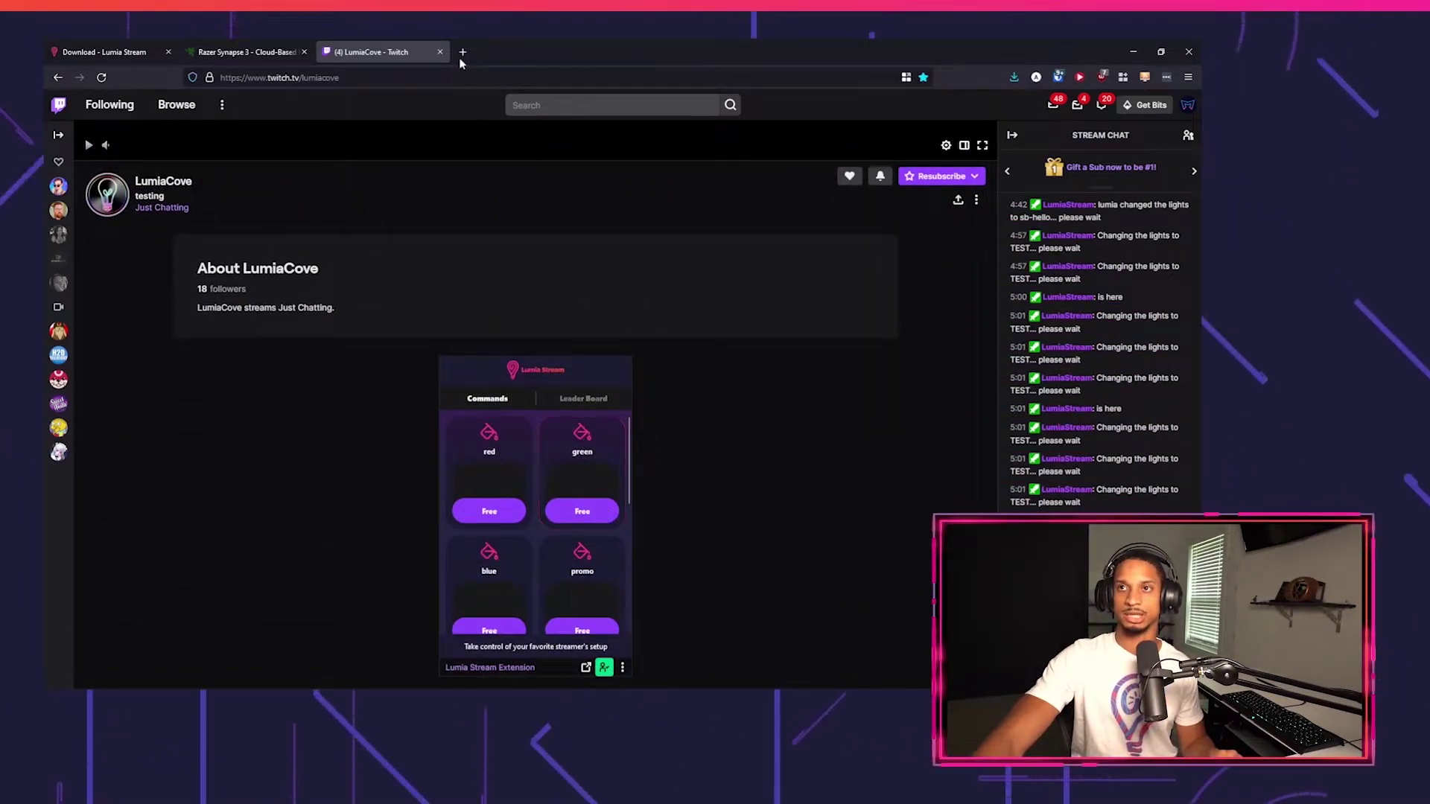
Load the Lumia Stream extension page in a new browser tab
{"action": "left_click", "coordinate": [462, 52]}
{"action": "type", "text": "lumiastream.com/"}
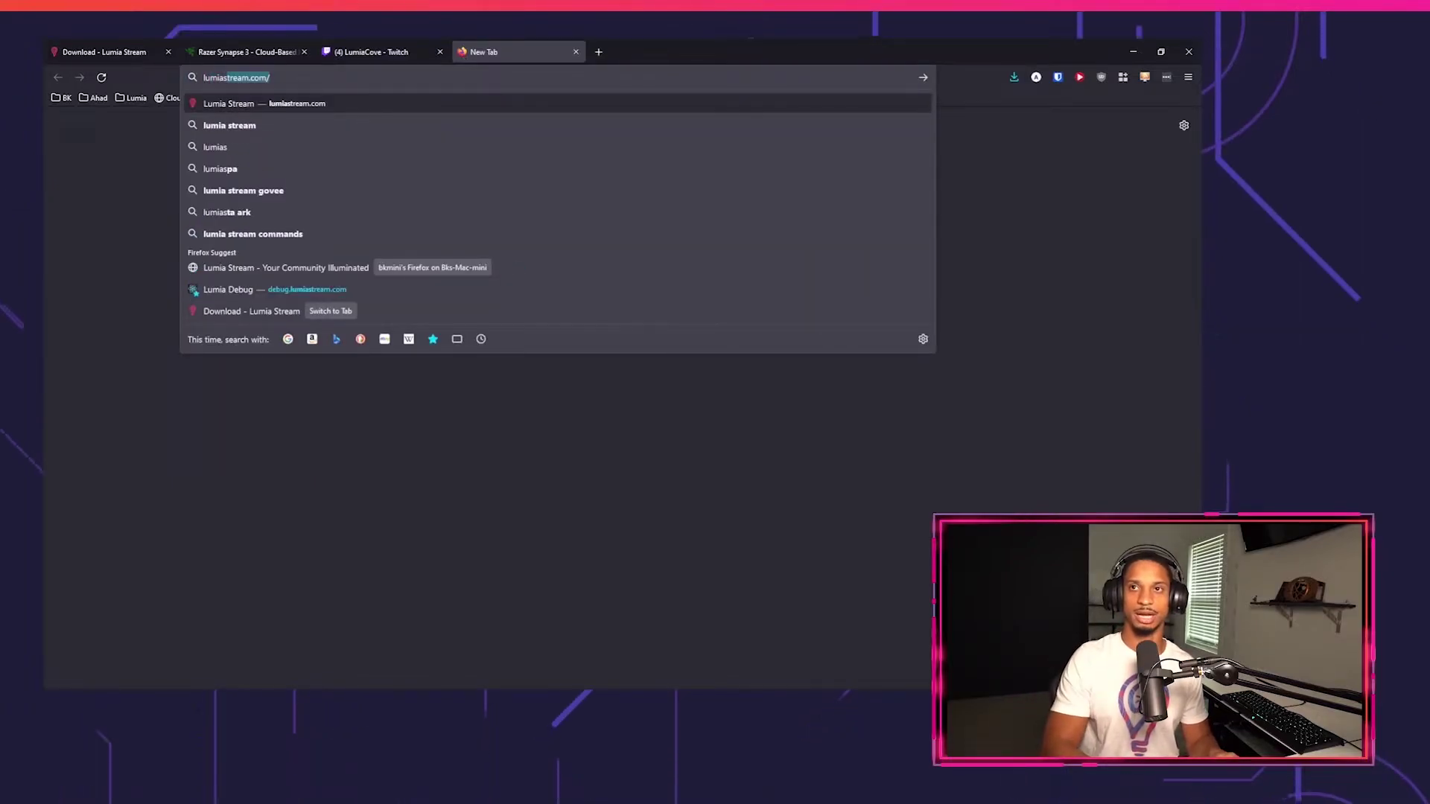
{"action": "type", "text": "estension"}
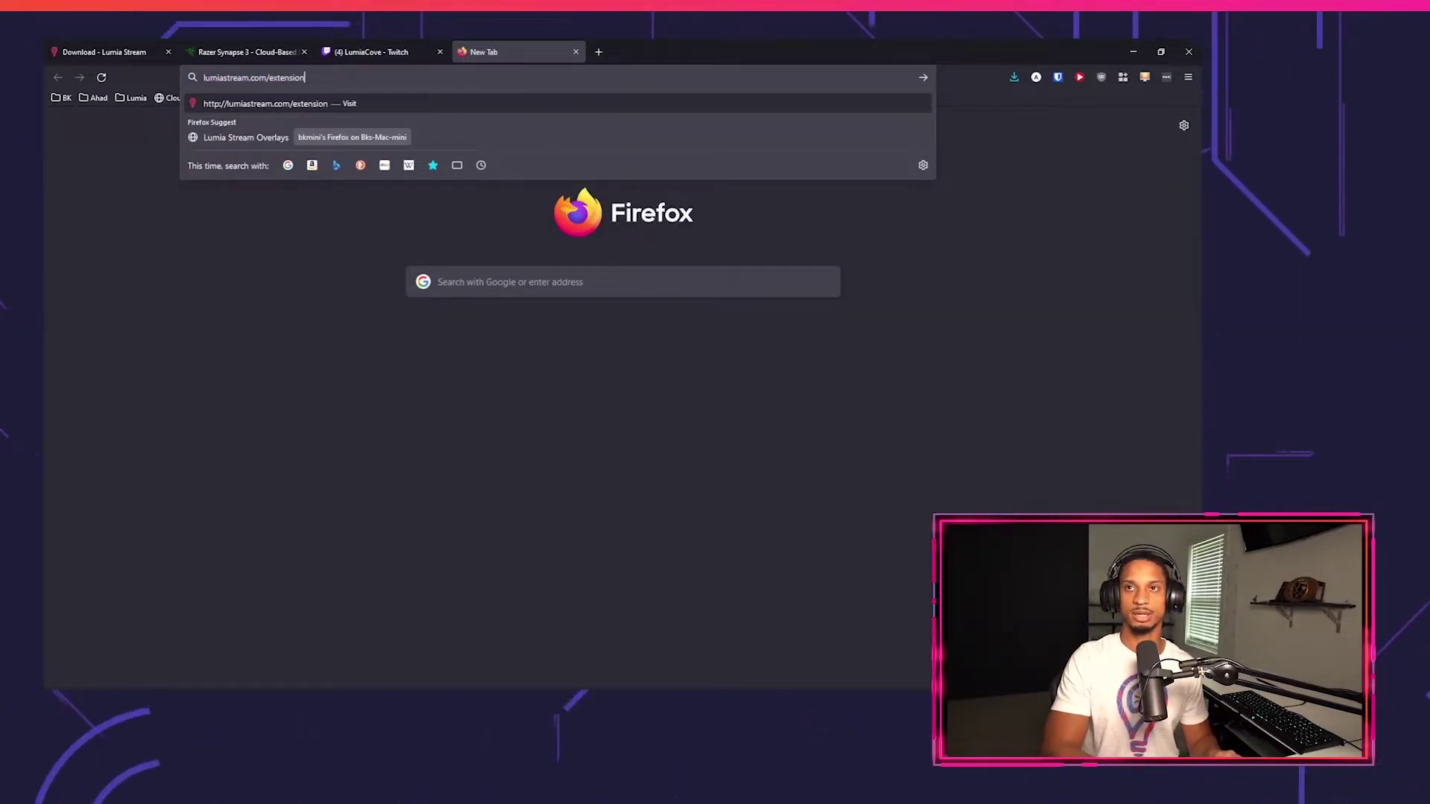
{"action": "key", "text": "Return"}
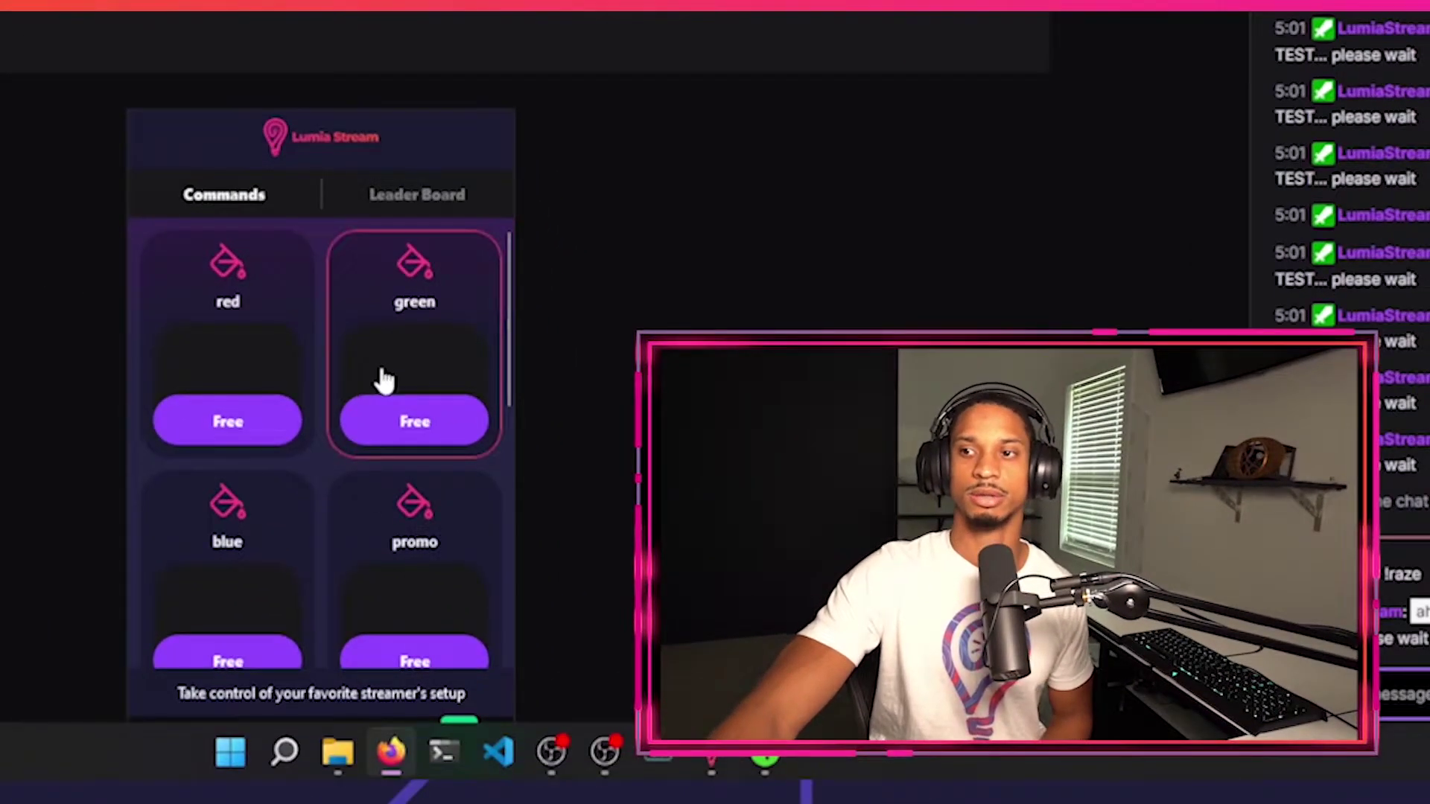
{"action": "scroll", "coordinate": [235, 514], "scroll_direction": "down", "scroll_amount": 2}
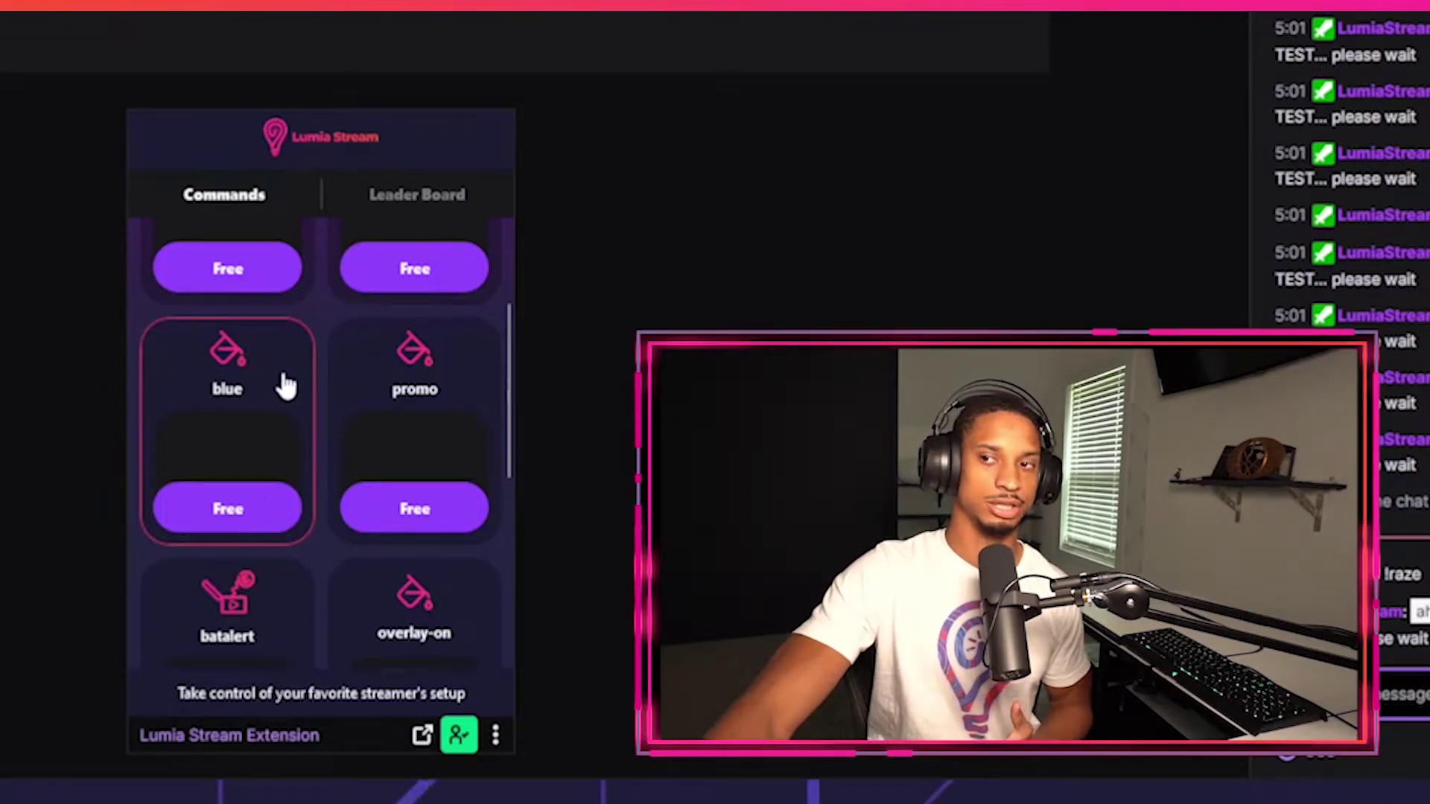
{"action": "scroll", "coordinate": [289, 388], "scroll_direction": "down", "scroll_amount": 1}
{"action": "scroll", "coordinate": [290, 511], "scroll_direction": "up", "scroll_amount": 3}
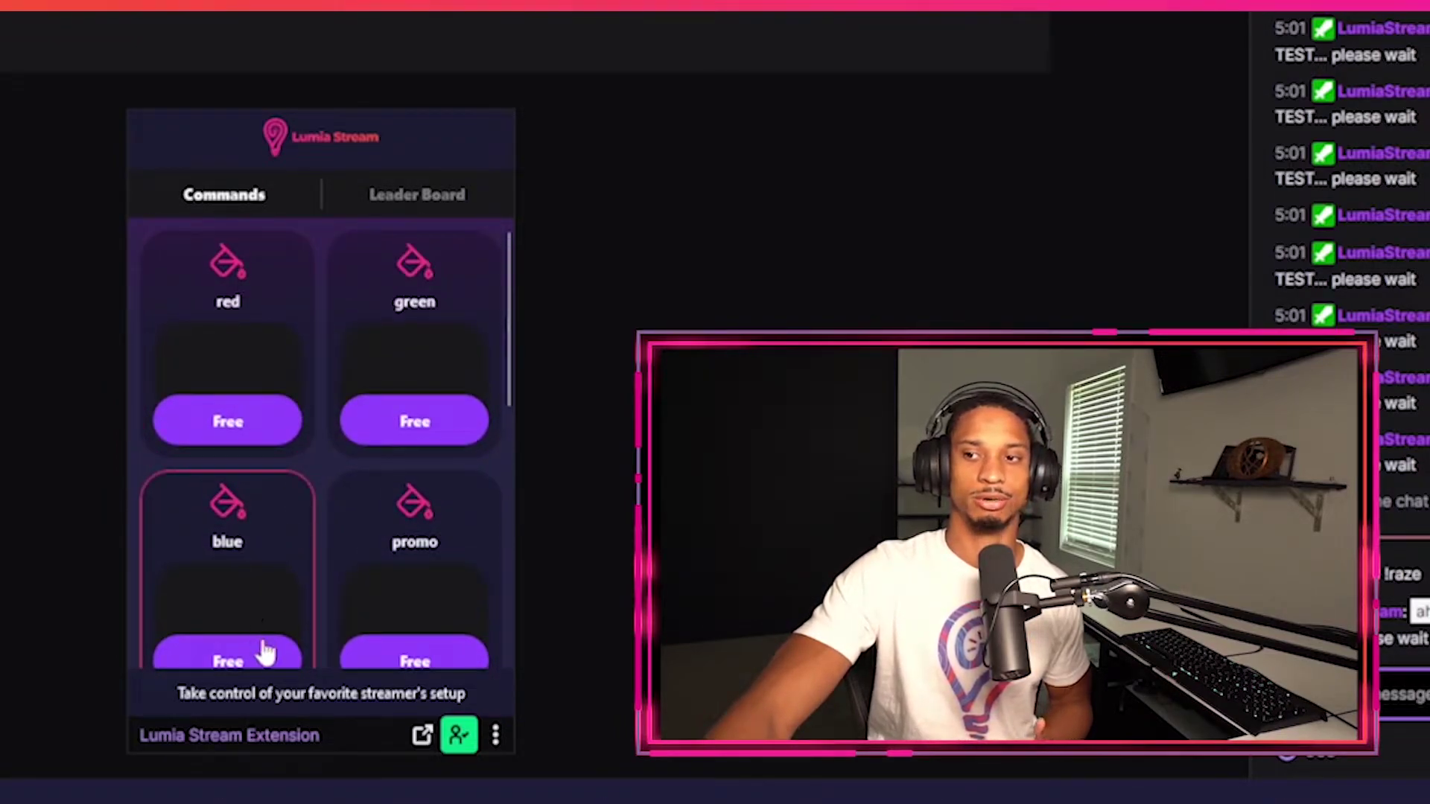
Redeem the free blue command in the Lumia panel and browse its Leader Board rankings
{"action": "left_click", "coordinate": [260, 655]}
{"action": "left_click", "coordinate": [287, 521]}
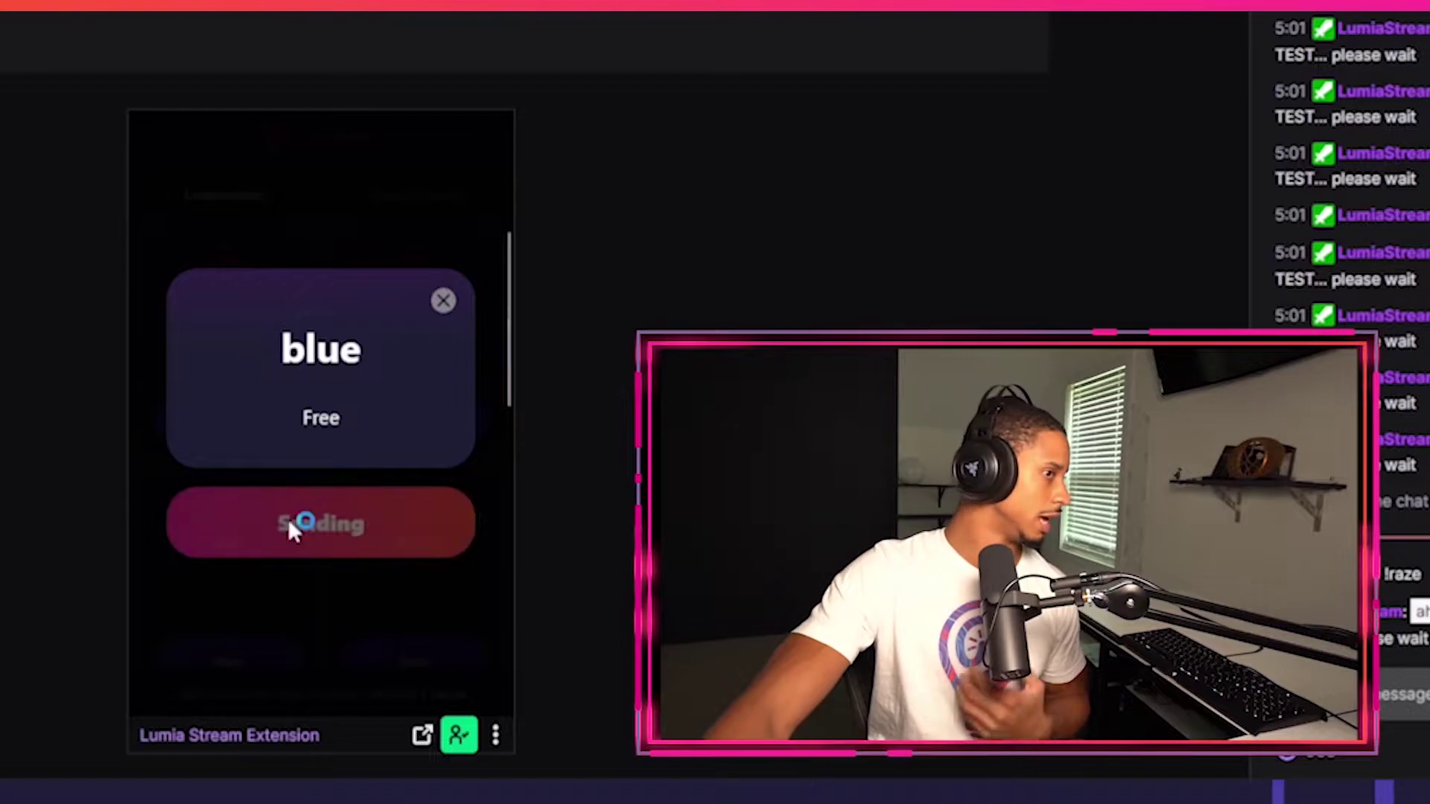
{"action": "scroll", "coordinate": [345, 358], "scroll_direction": "up", "scroll_amount": 2}
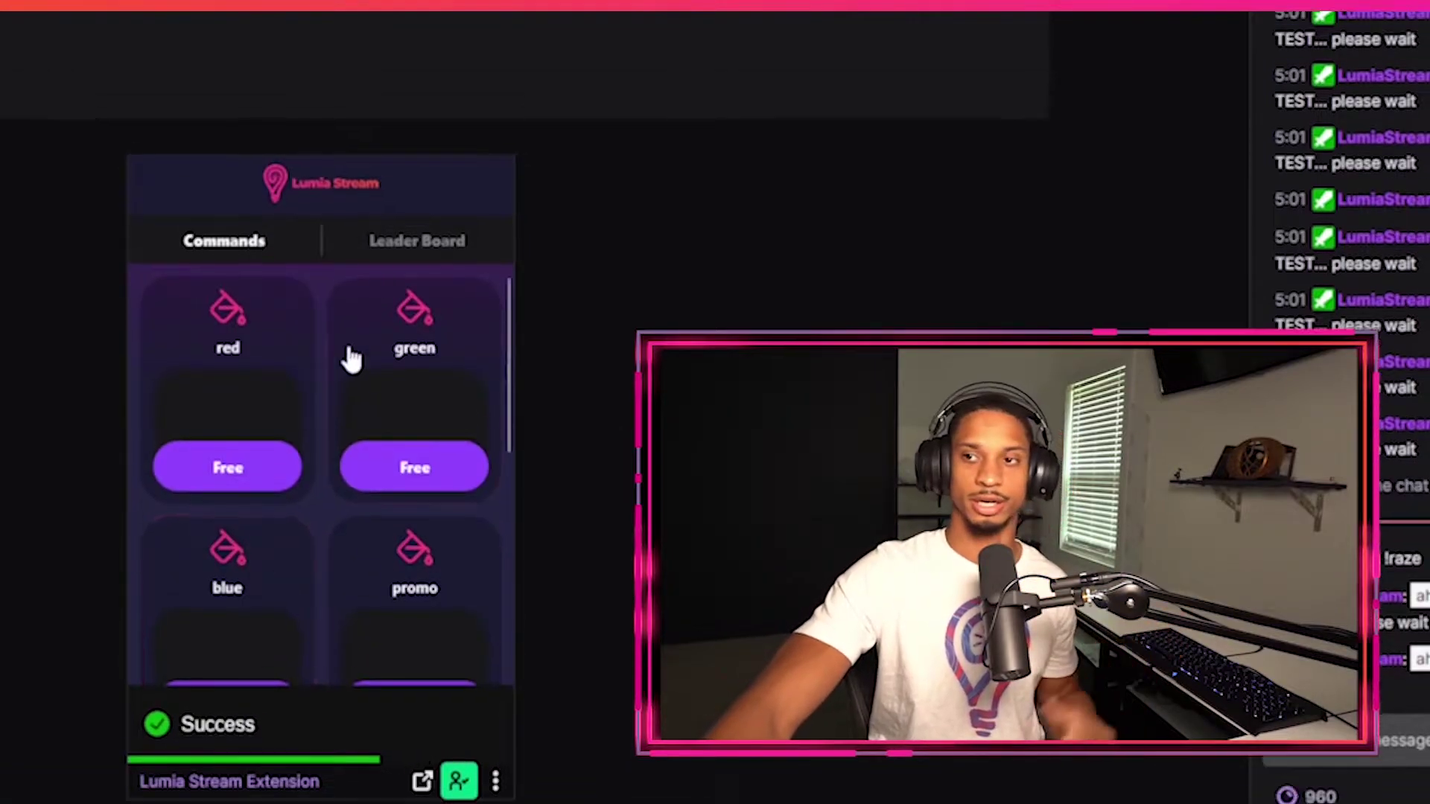
{"action": "left_click", "coordinate": [393, 195]}
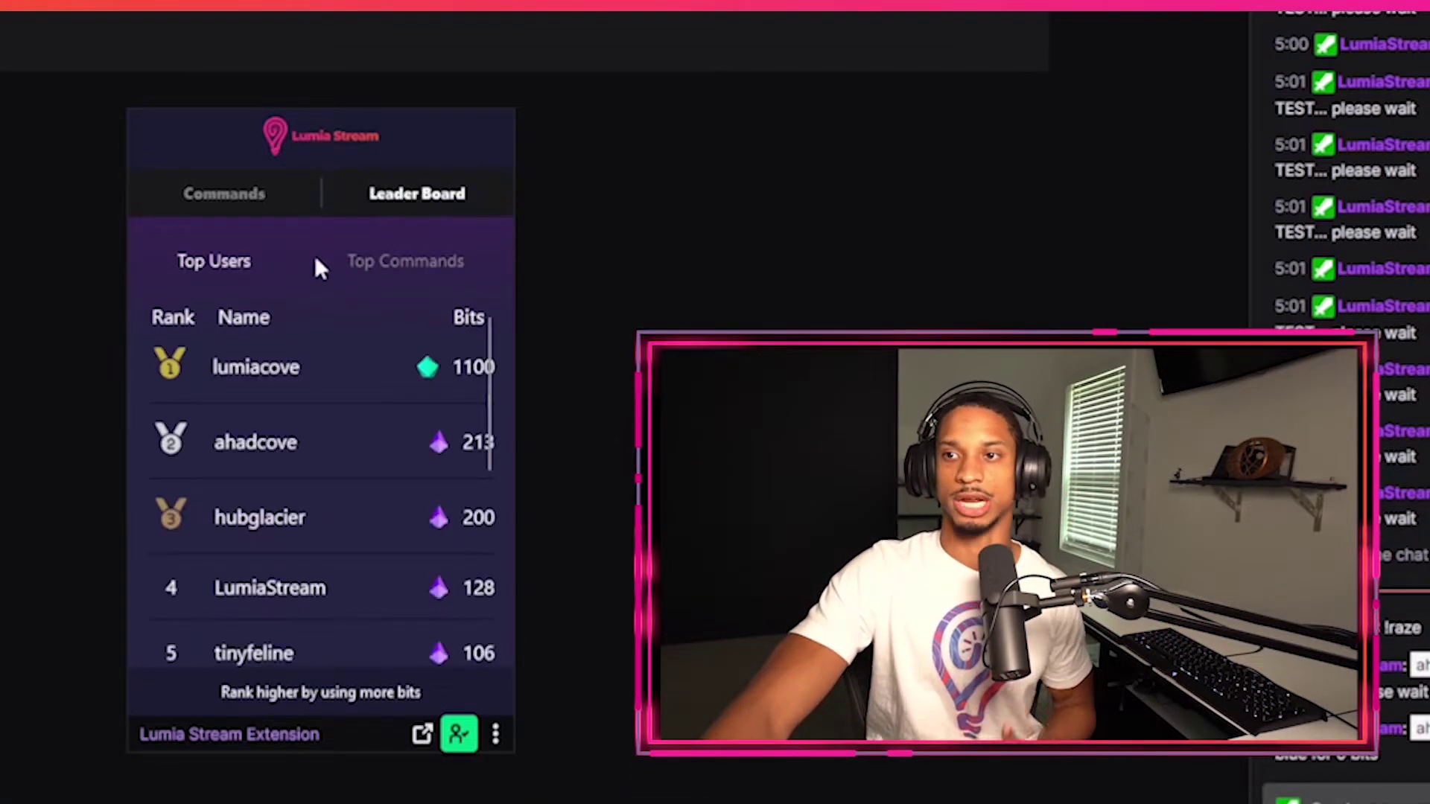
{"action": "left_click", "coordinate": [385, 262]}
{"action": "left_click", "coordinate": [231, 257]}
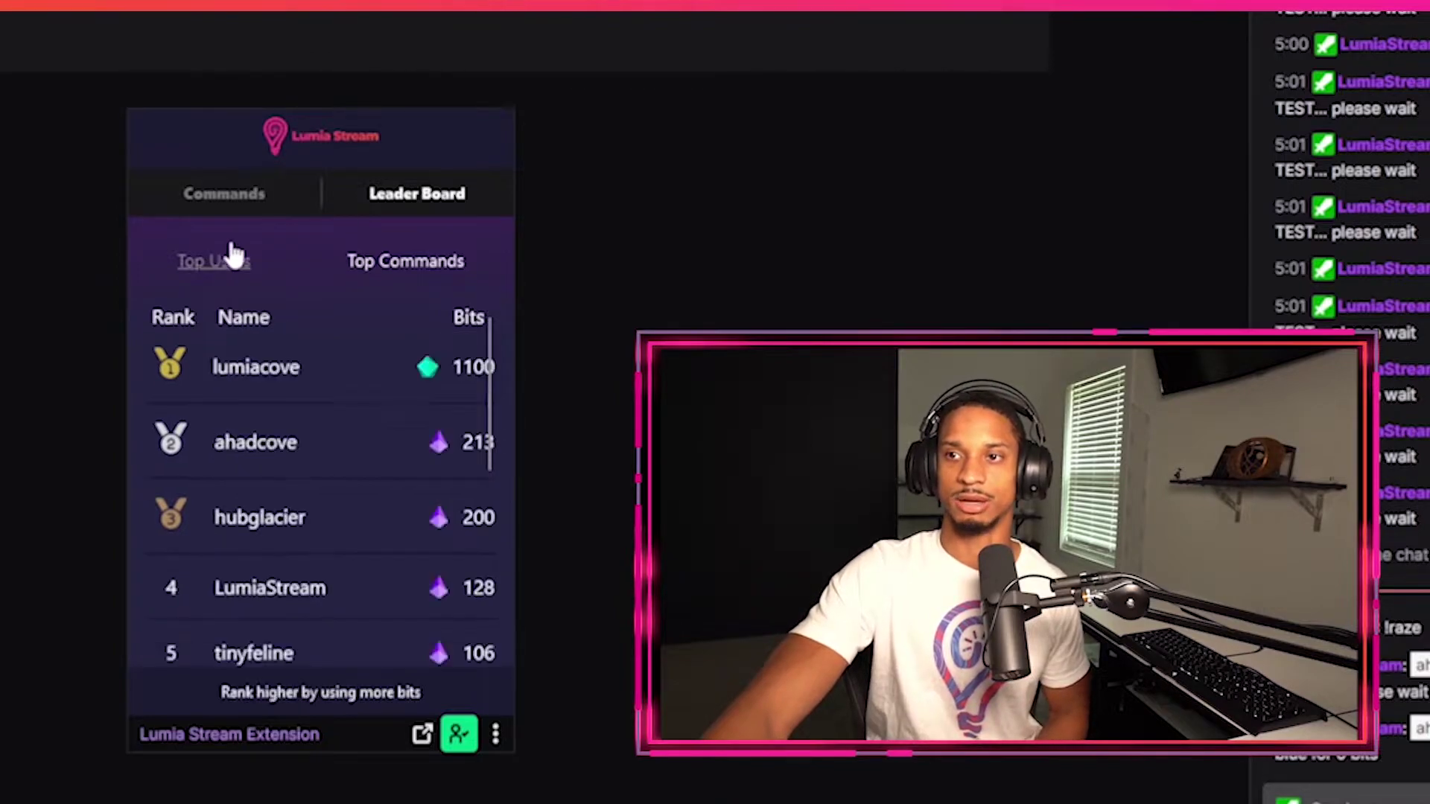
{"action": "left_click", "coordinate": [243, 186]}
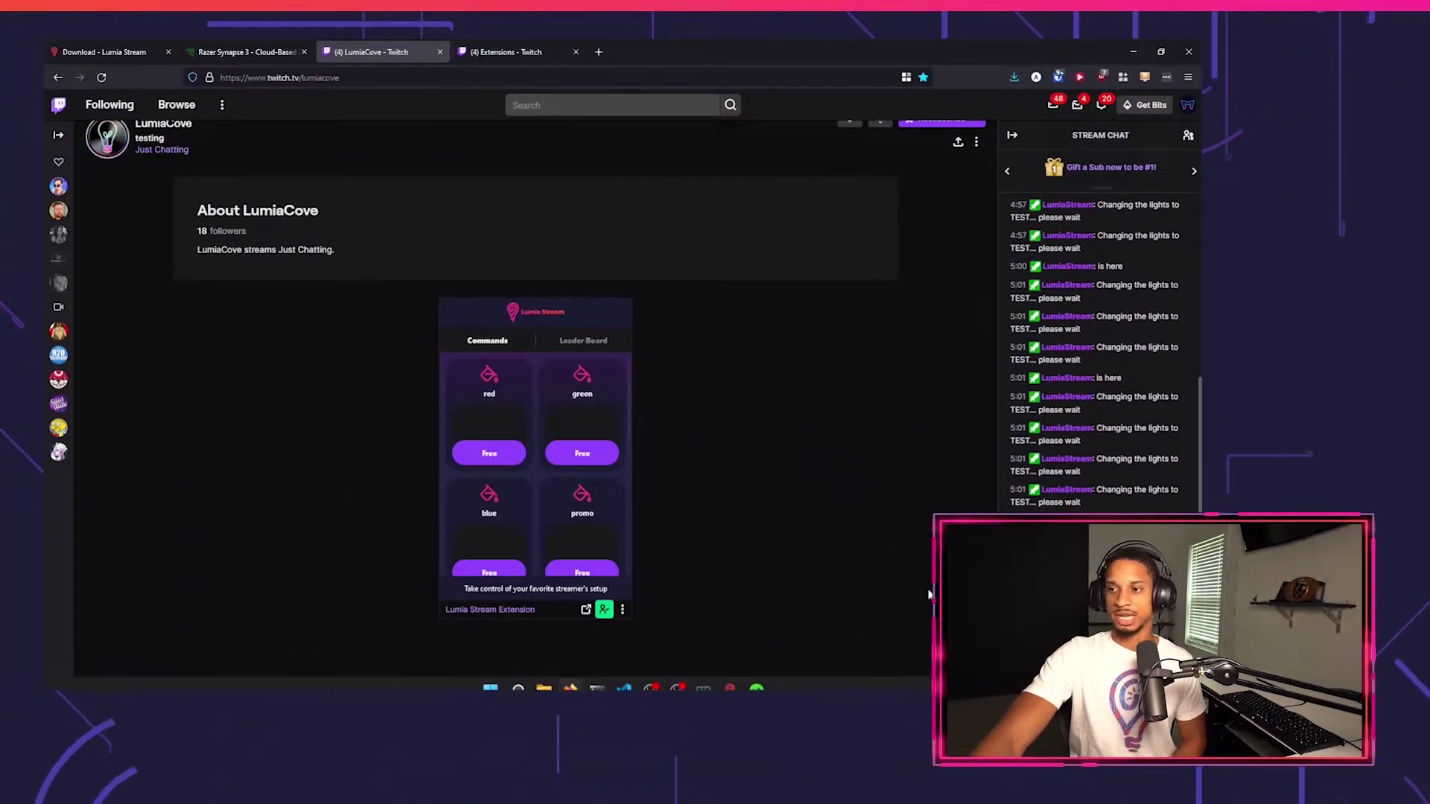
Start a new Twitch Points command named 'tray'
{"action": "left_click", "coordinate": [730, 675]}
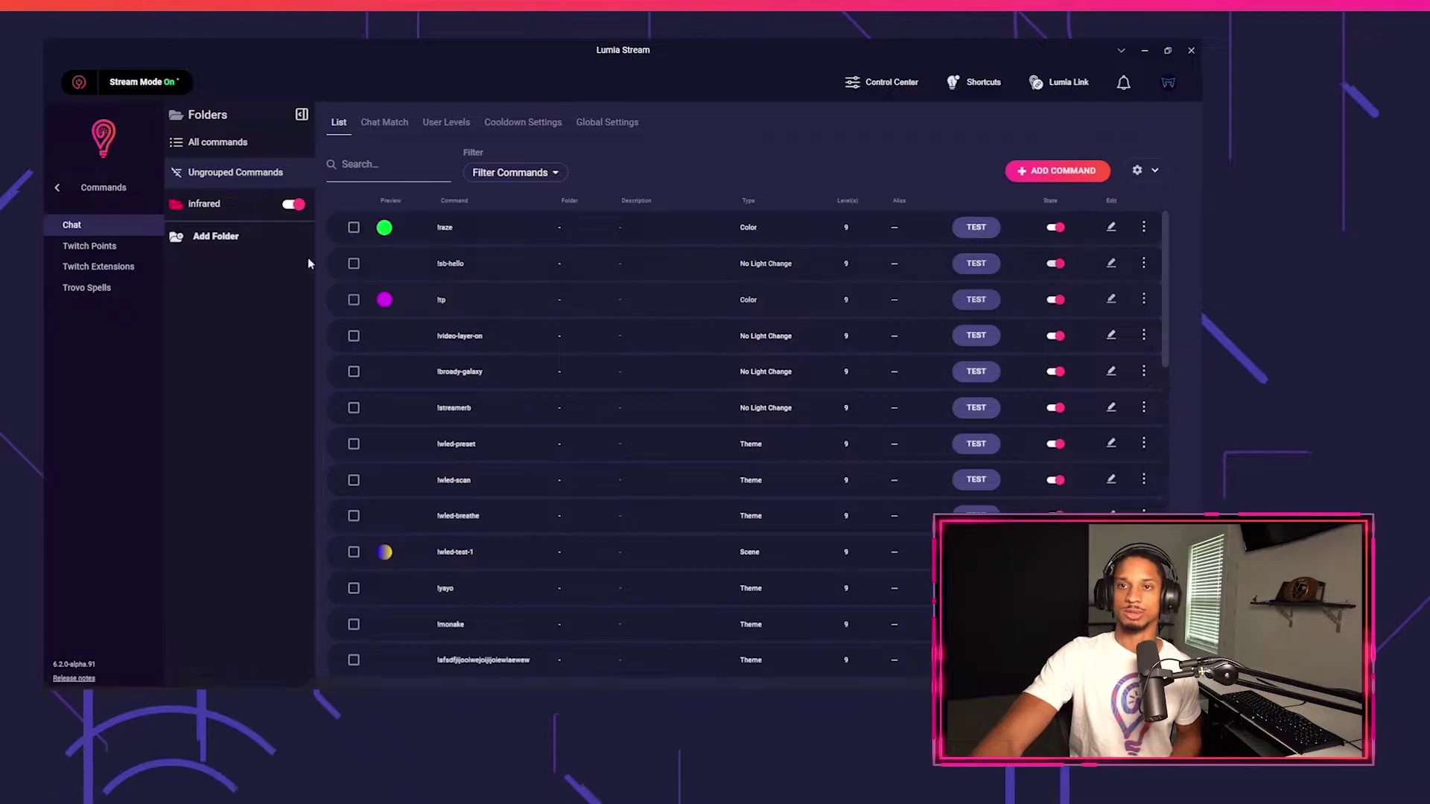
{"action": "left_click", "coordinate": [111, 246]}
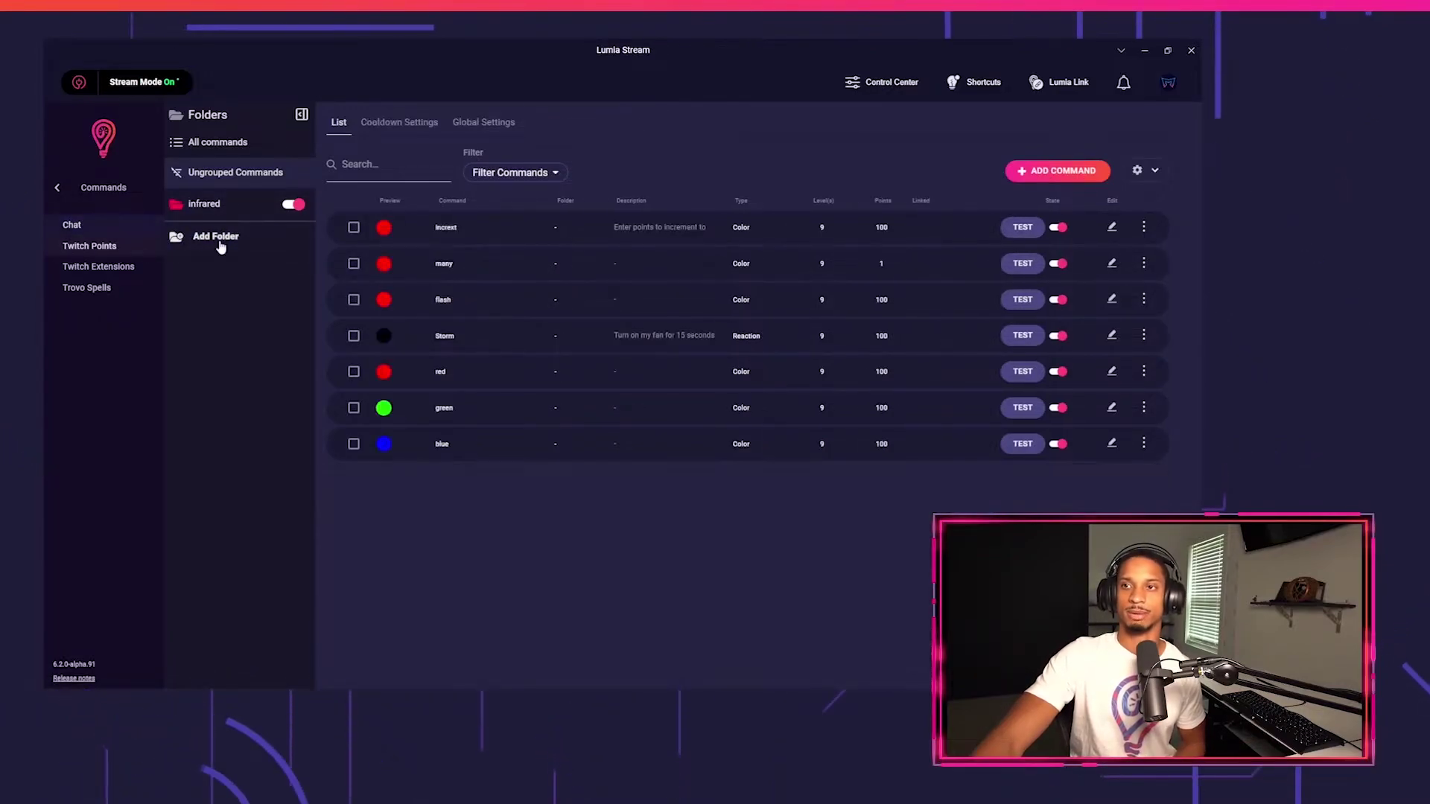
{"action": "left_click", "coordinate": [1045, 176]}
{"action": "left_click", "coordinate": [355, 228]}
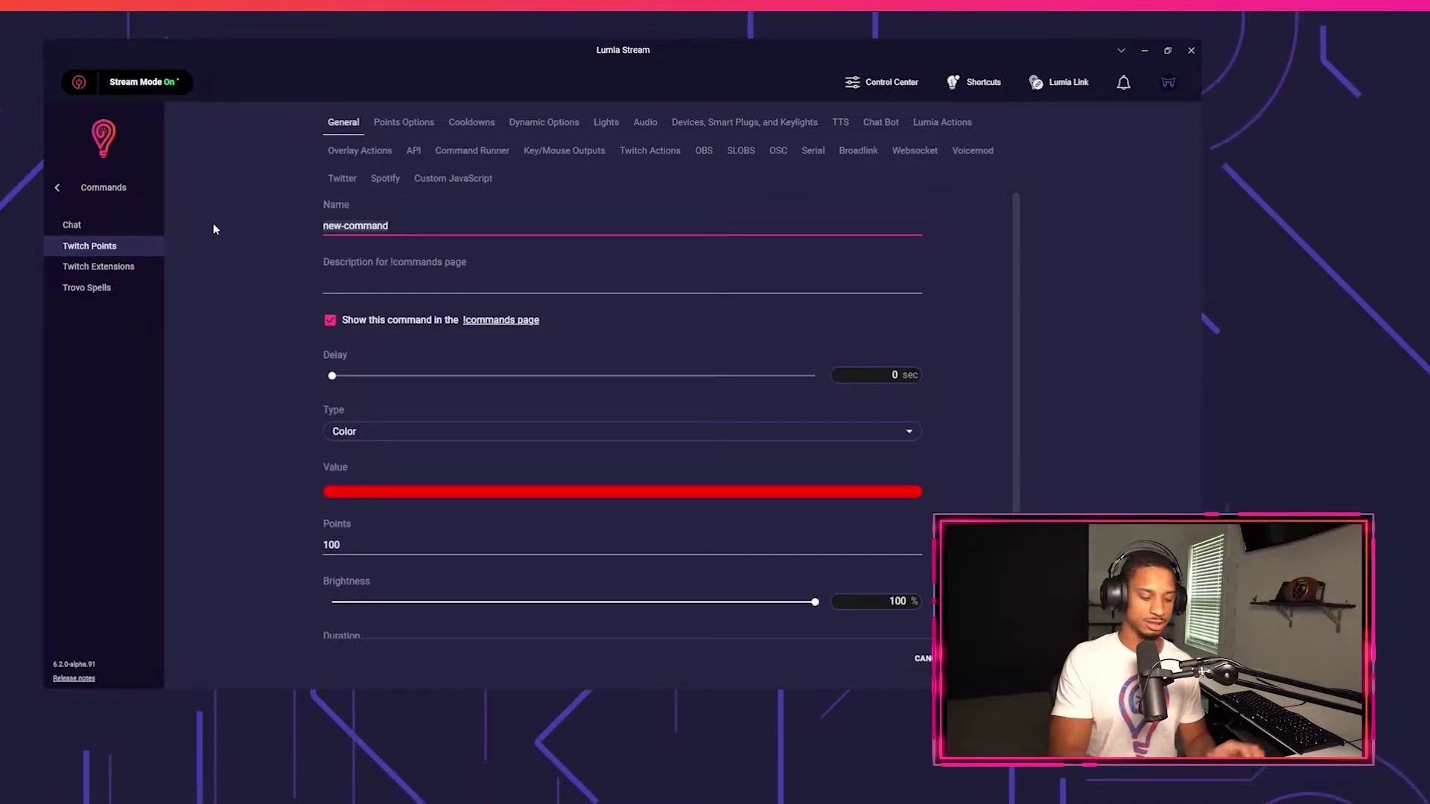
{"action": "key", "text": "ctrl+a"}
{"action": "type", "text": "tray"}
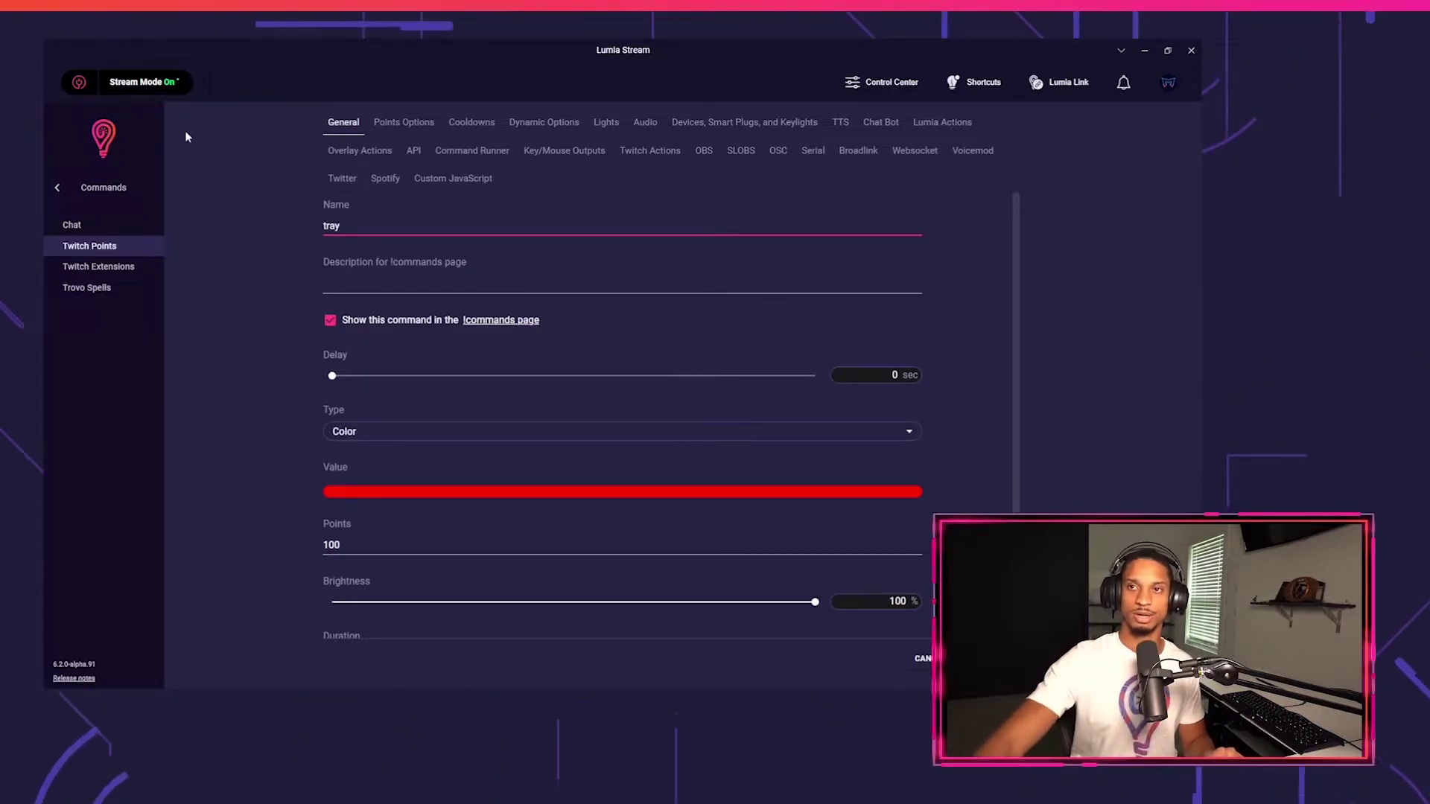
Make tray a Reaction type with the Police value, costing 10 points
{"action": "left_click", "coordinate": [408, 431]}
{"action": "left_click", "coordinate": [391, 516]}
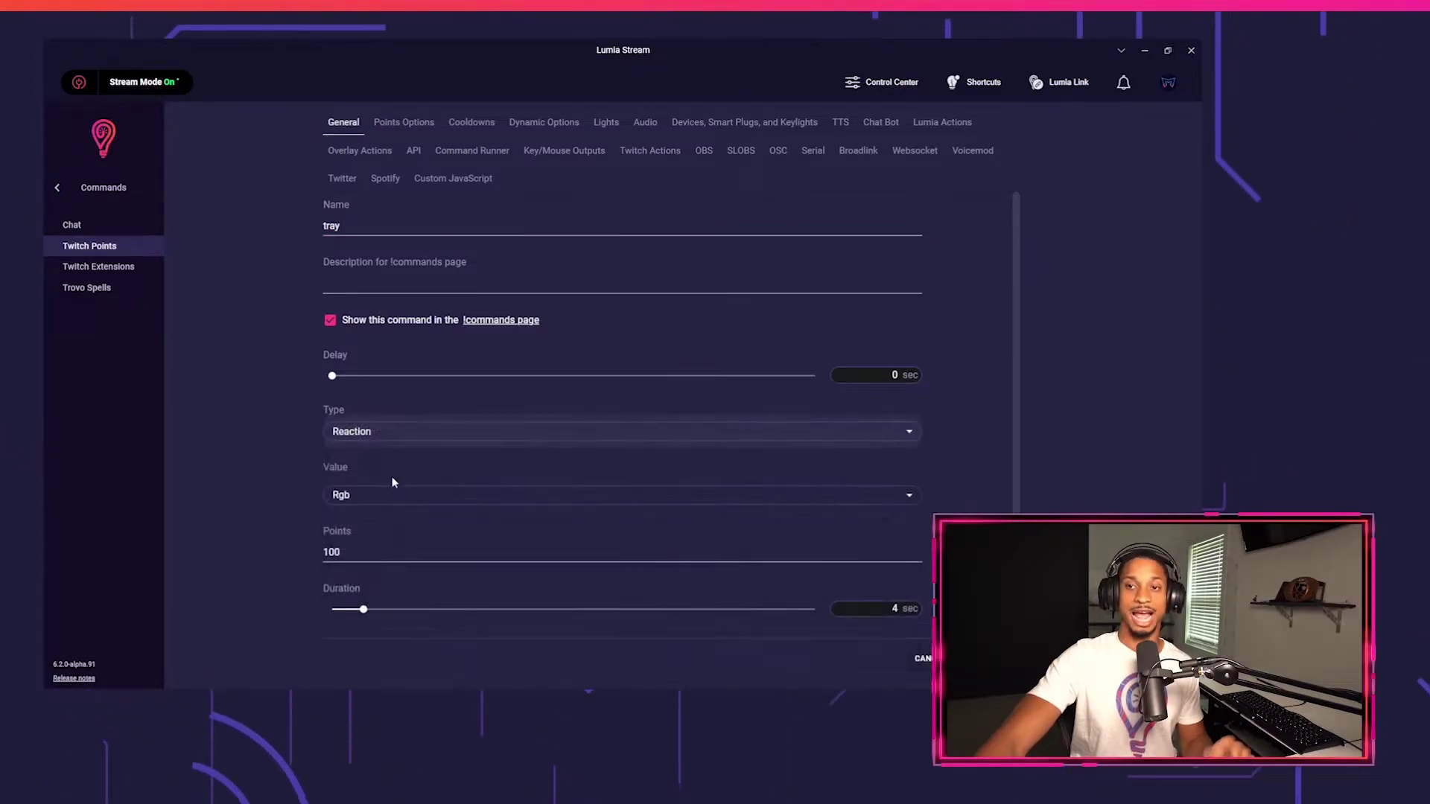
{"action": "left_click", "coordinate": [402, 493]}
{"action": "left_click", "coordinate": [394, 515]}
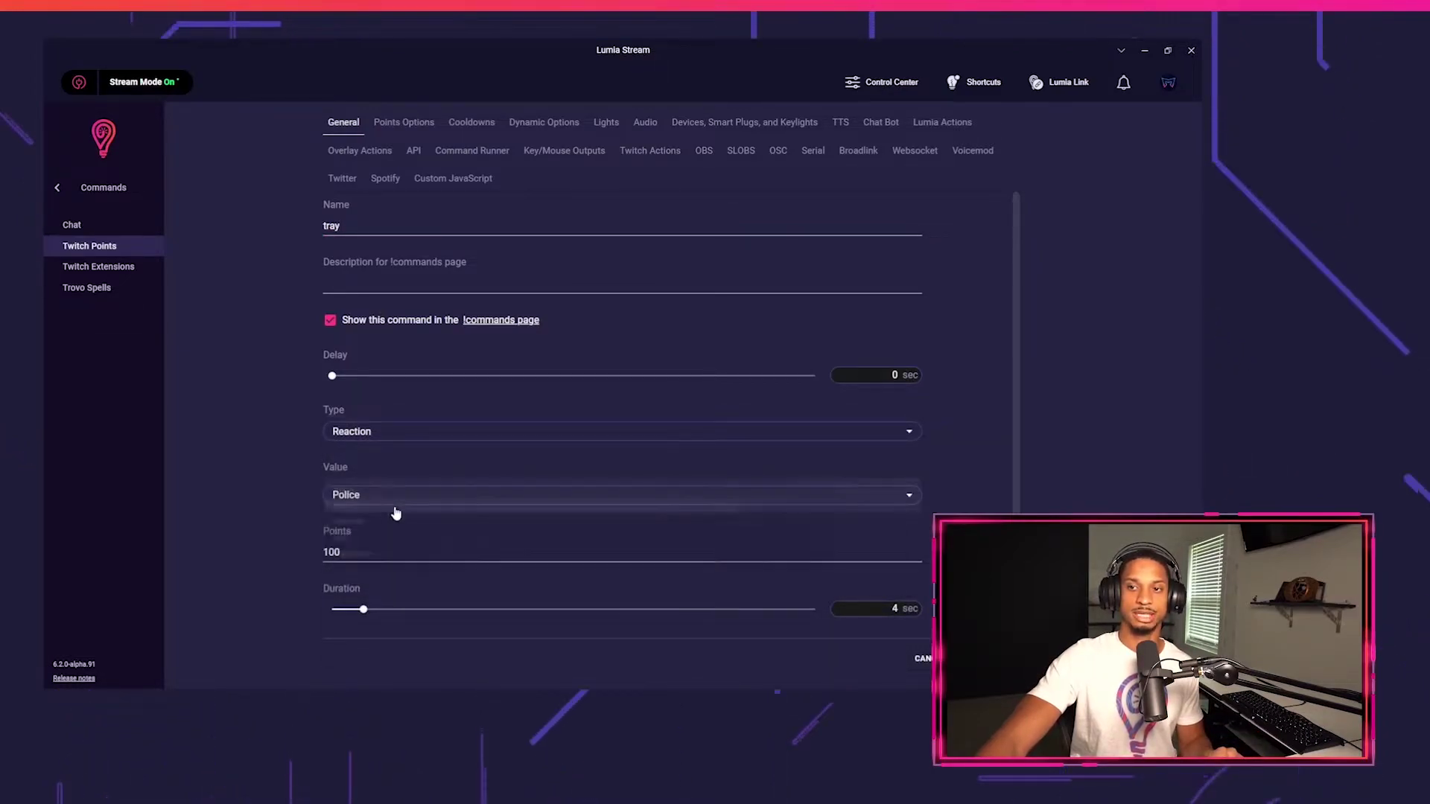
{"action": "left_click", "coordinate": [369, 556]}
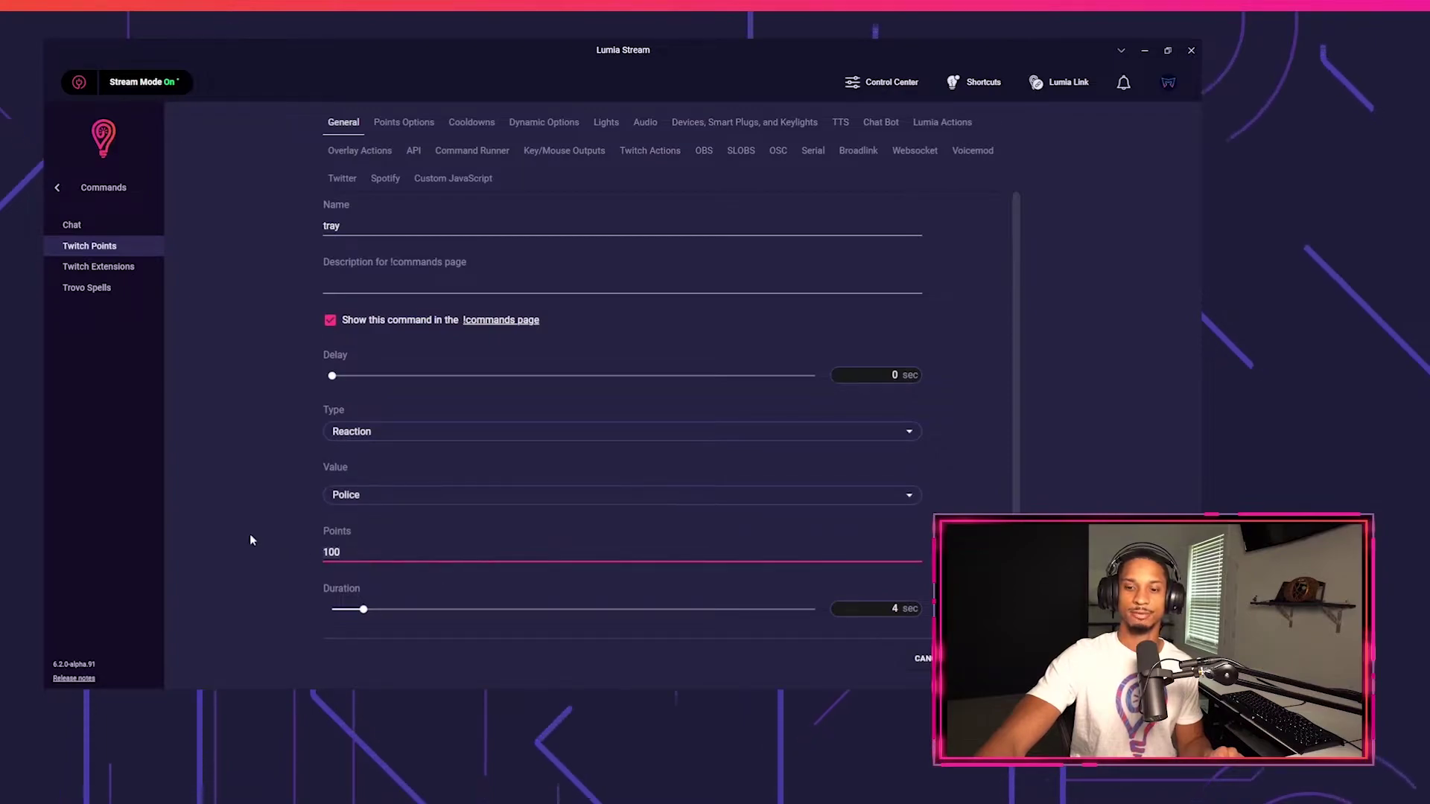
{"action": "key", "text": "BackSpace"}
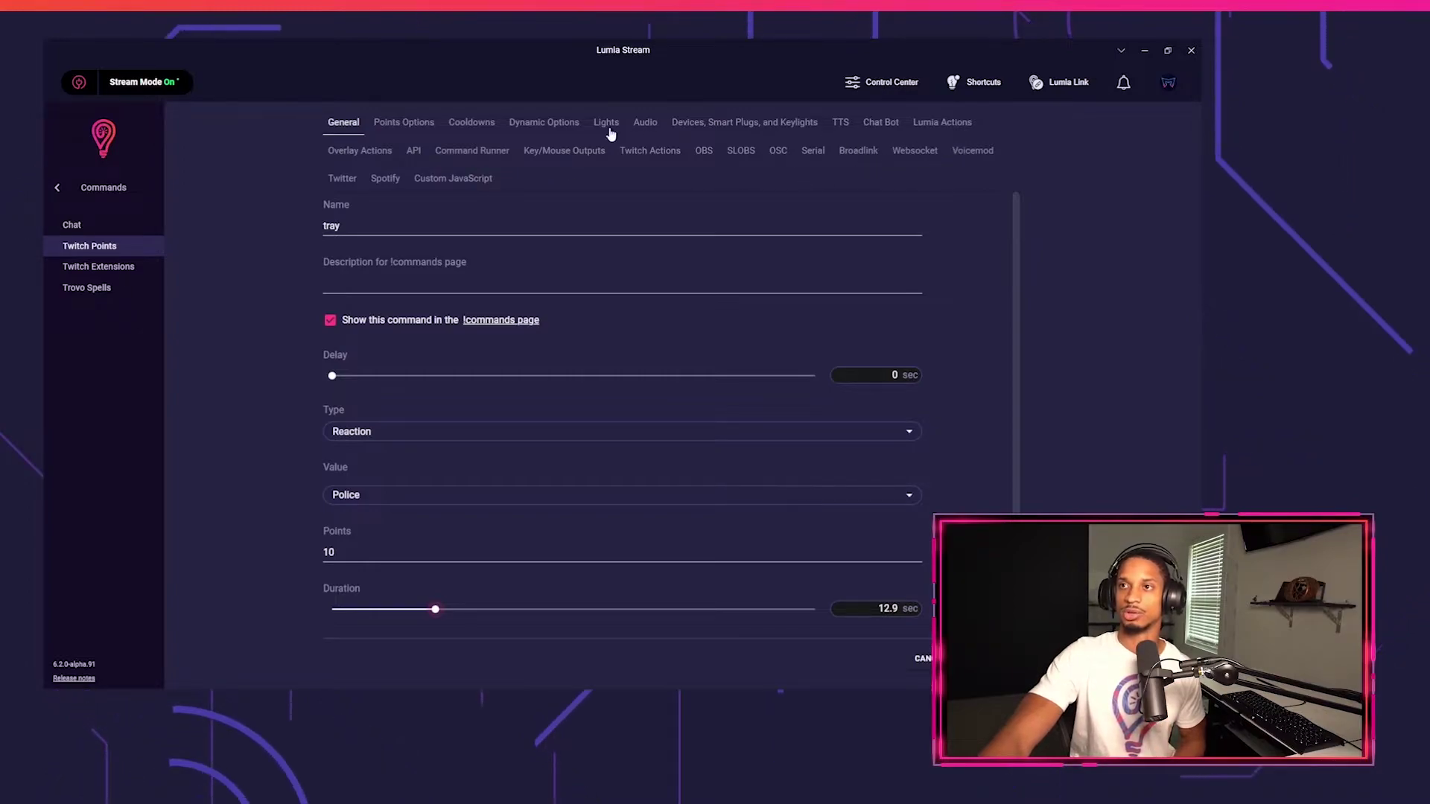
Add "I'm using my razer products" to tray's chat bot message and save the command
{"action": "left_click", "coordinate": [881, 123]}
{"action": "left_click", "coordinate": [660, 326]}
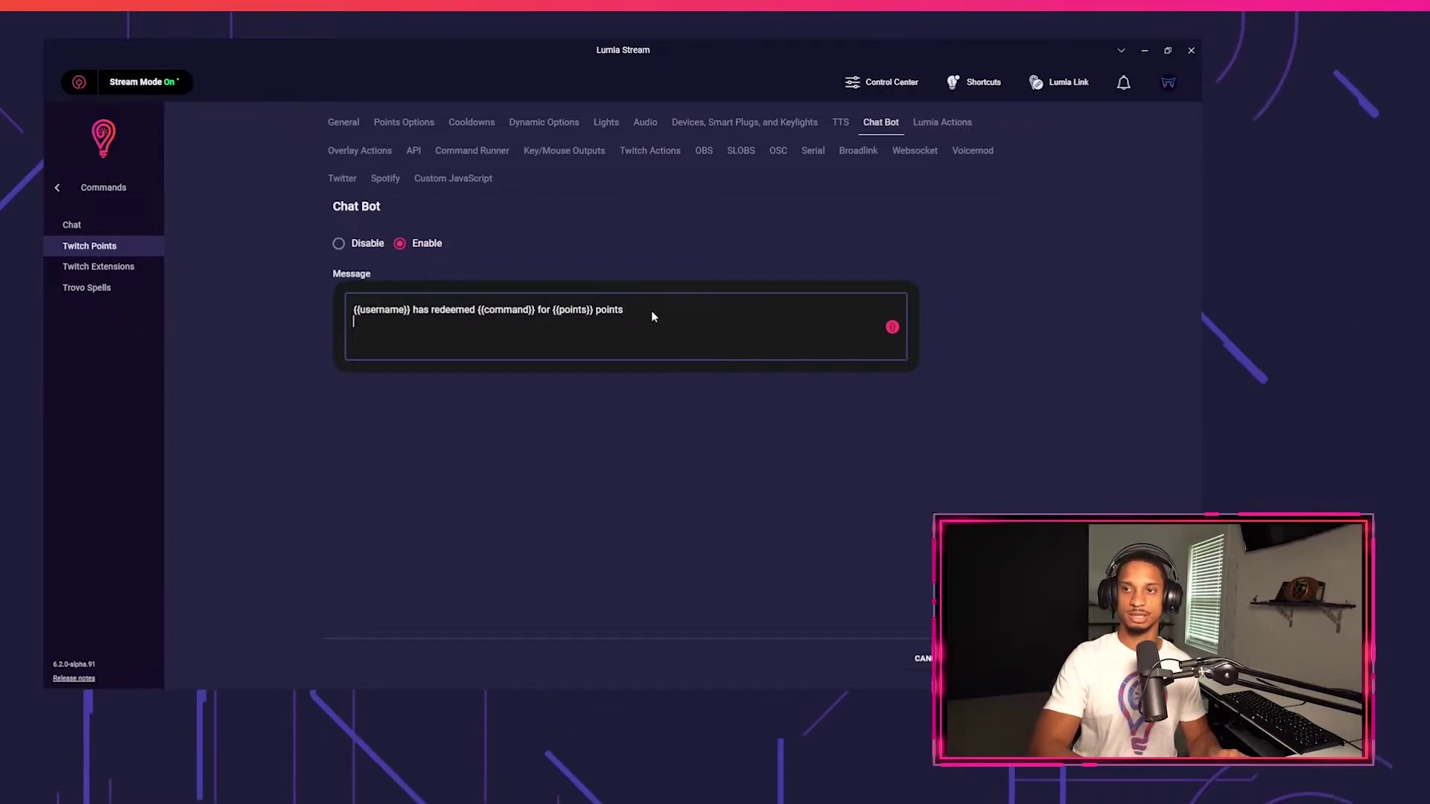
{"action": "type", "text": "I'm using"}
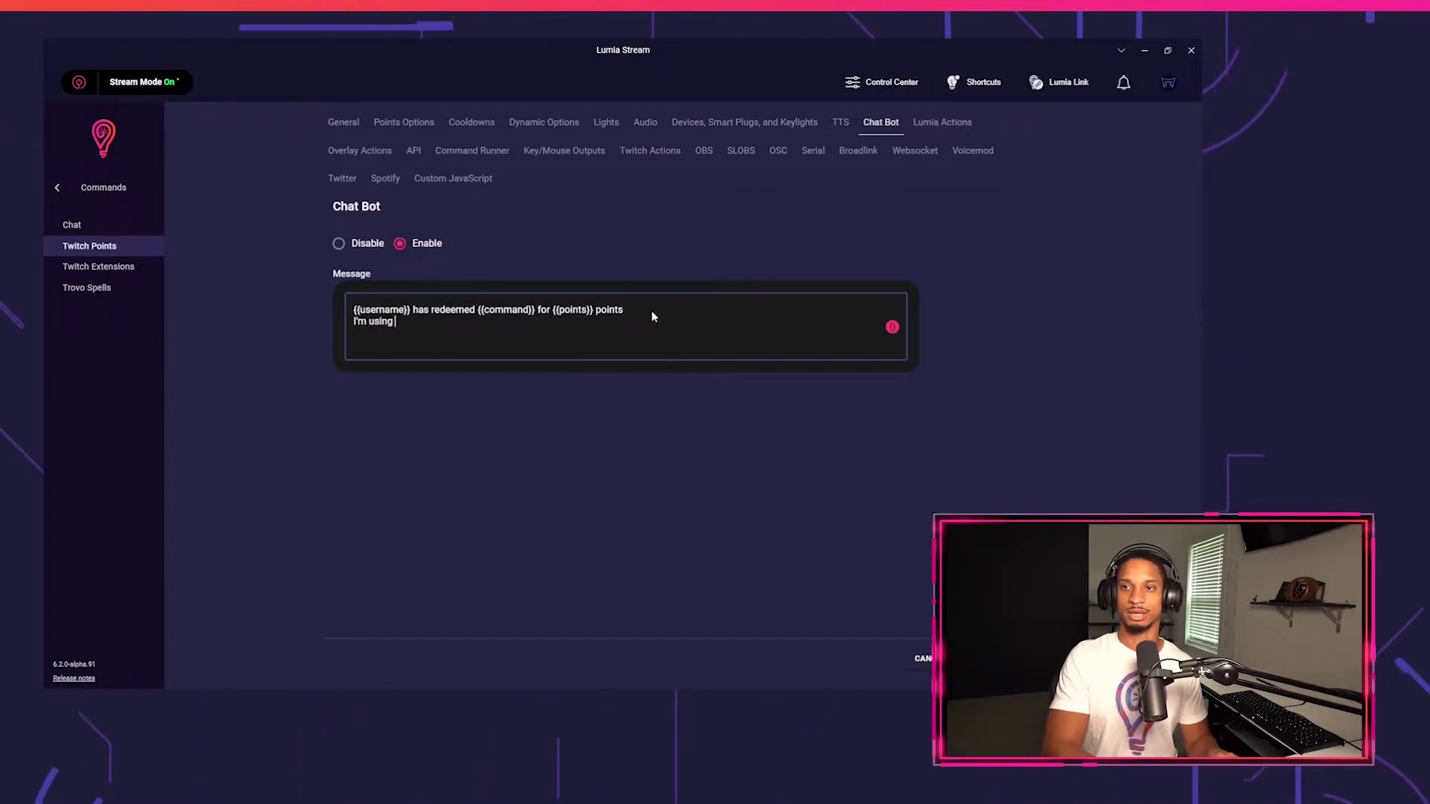
{"action": "type", "text": " my razer produ"}
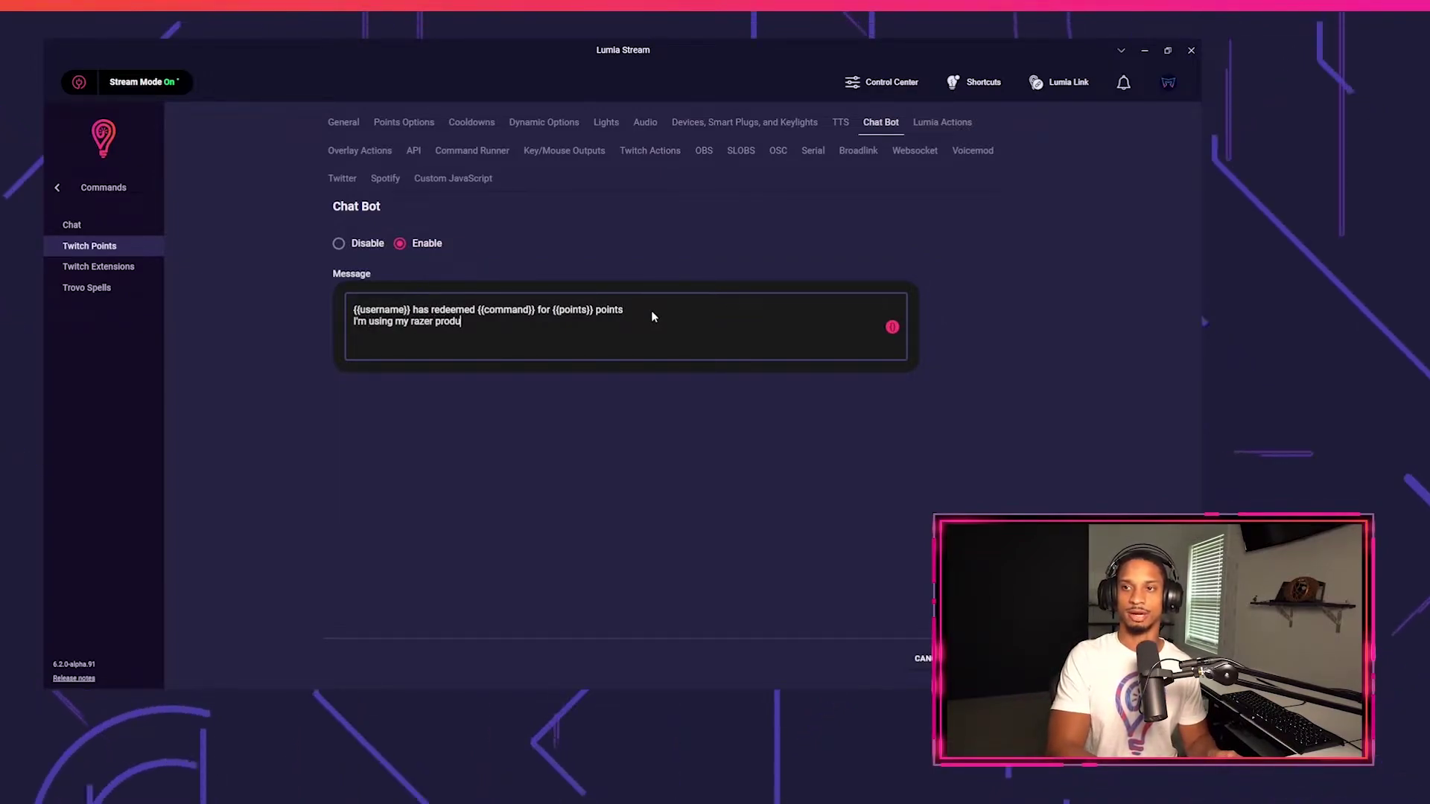
{"action": "type", "text": "cts"}
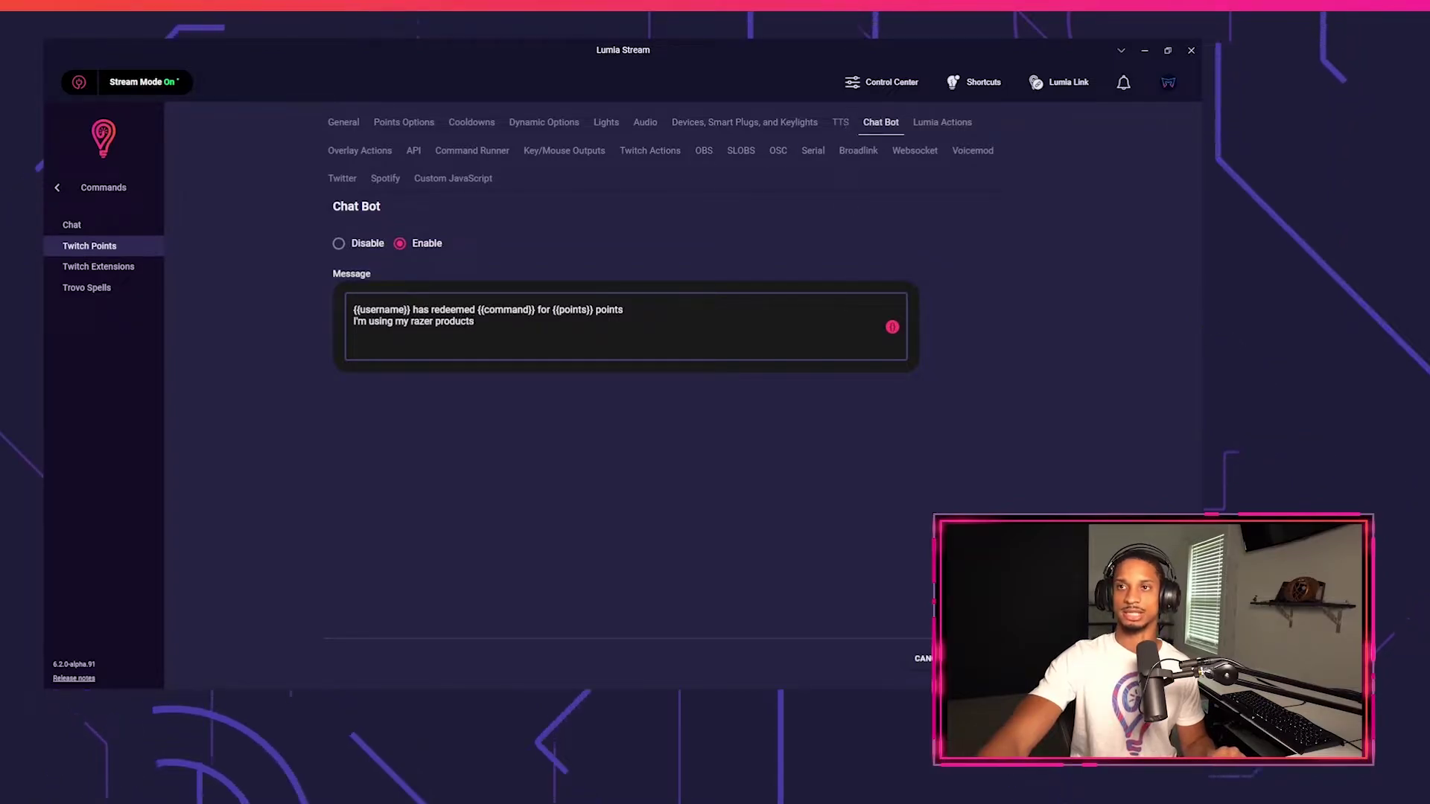
{"action": "key", "text": "Escape"}
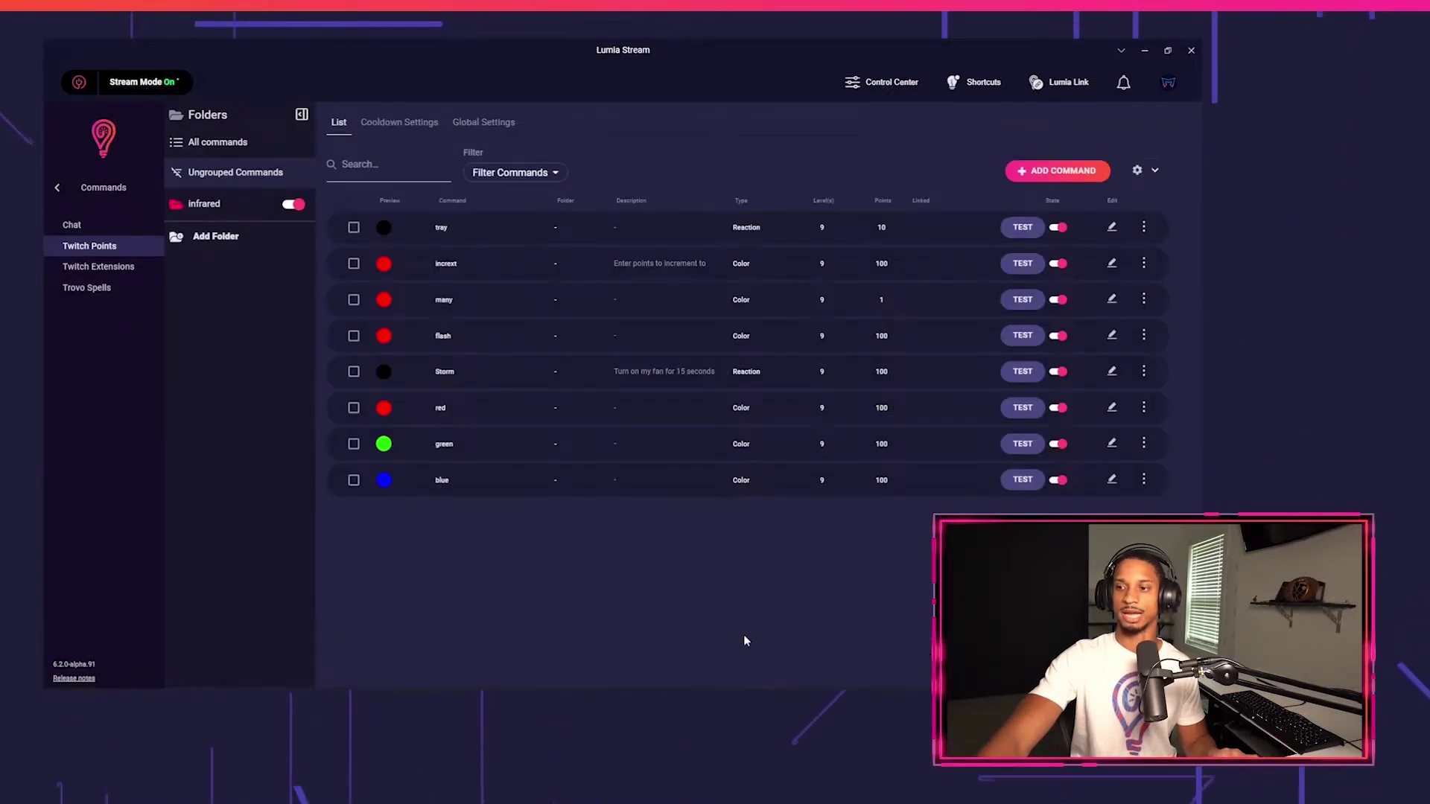
Refresh Lumia Stream, then redeem the tray channel-points reward in Twitch chat
{"action": "left_click", "coordinate": [758, 659]}
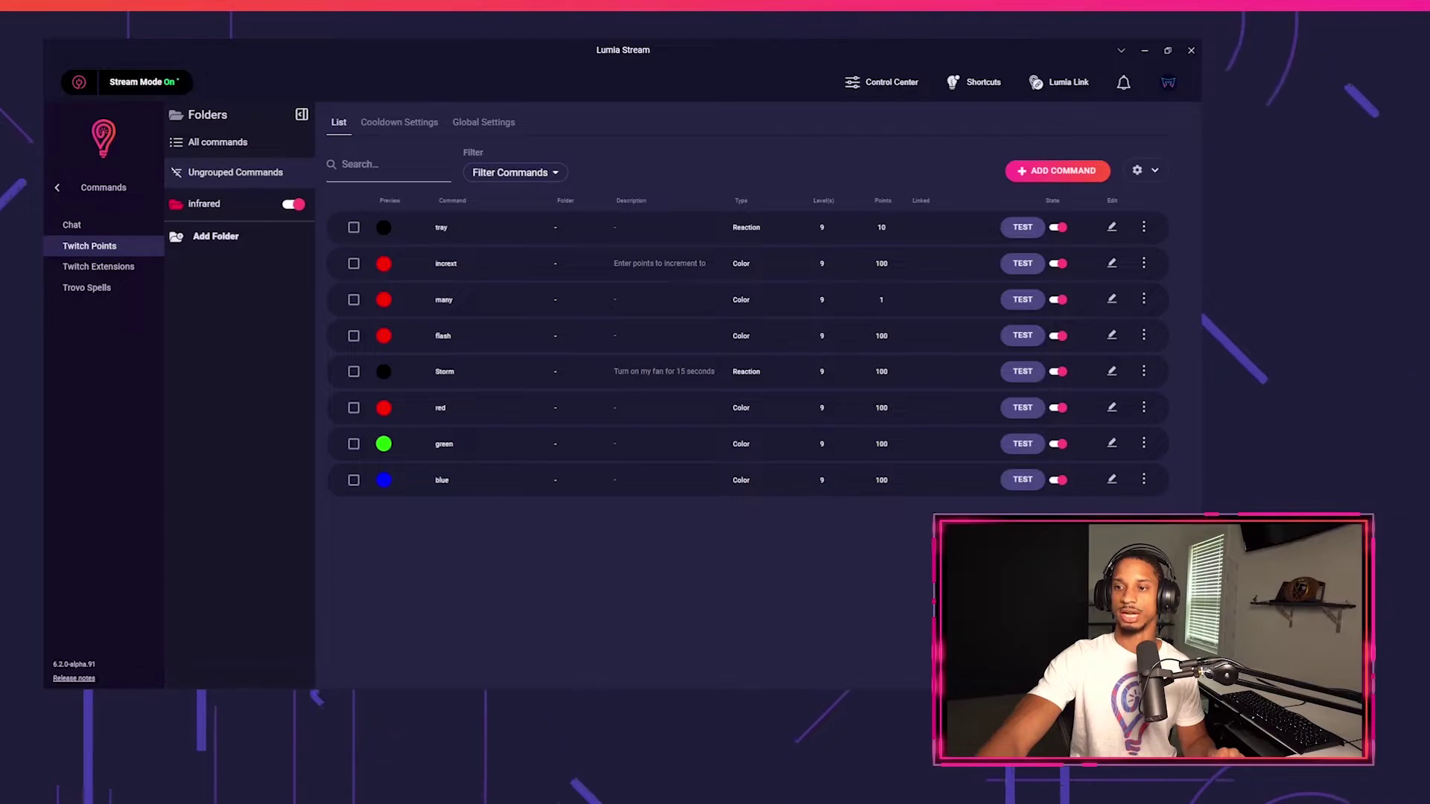
{"action": "key", "text": "alt+Tab"}
{"action": "left_click", "coordinate": [1016, 675]}
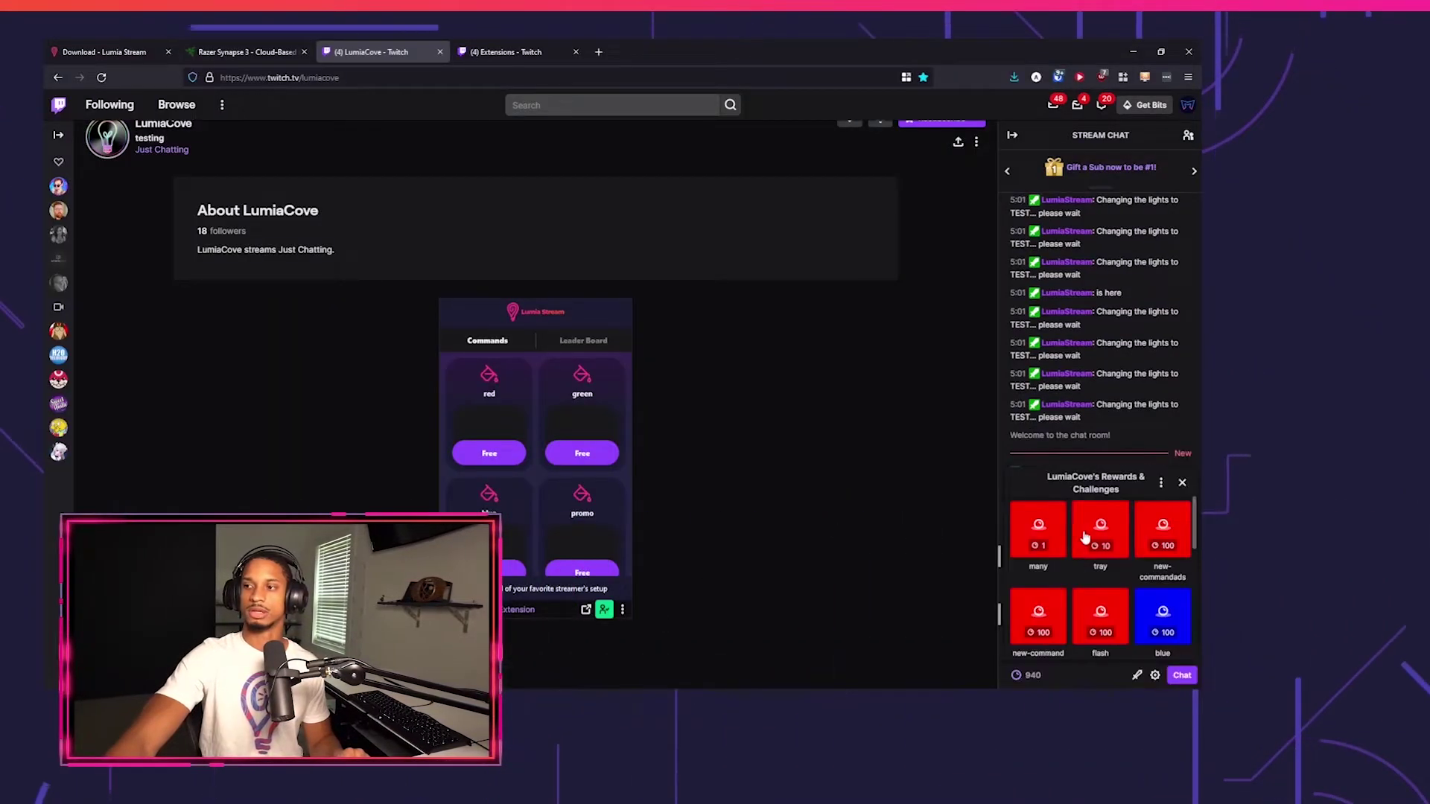
{"action": "left_click", "coordinate": [1129, 578]}
{"action": "left_click", "coordinate": [1101, 635]}
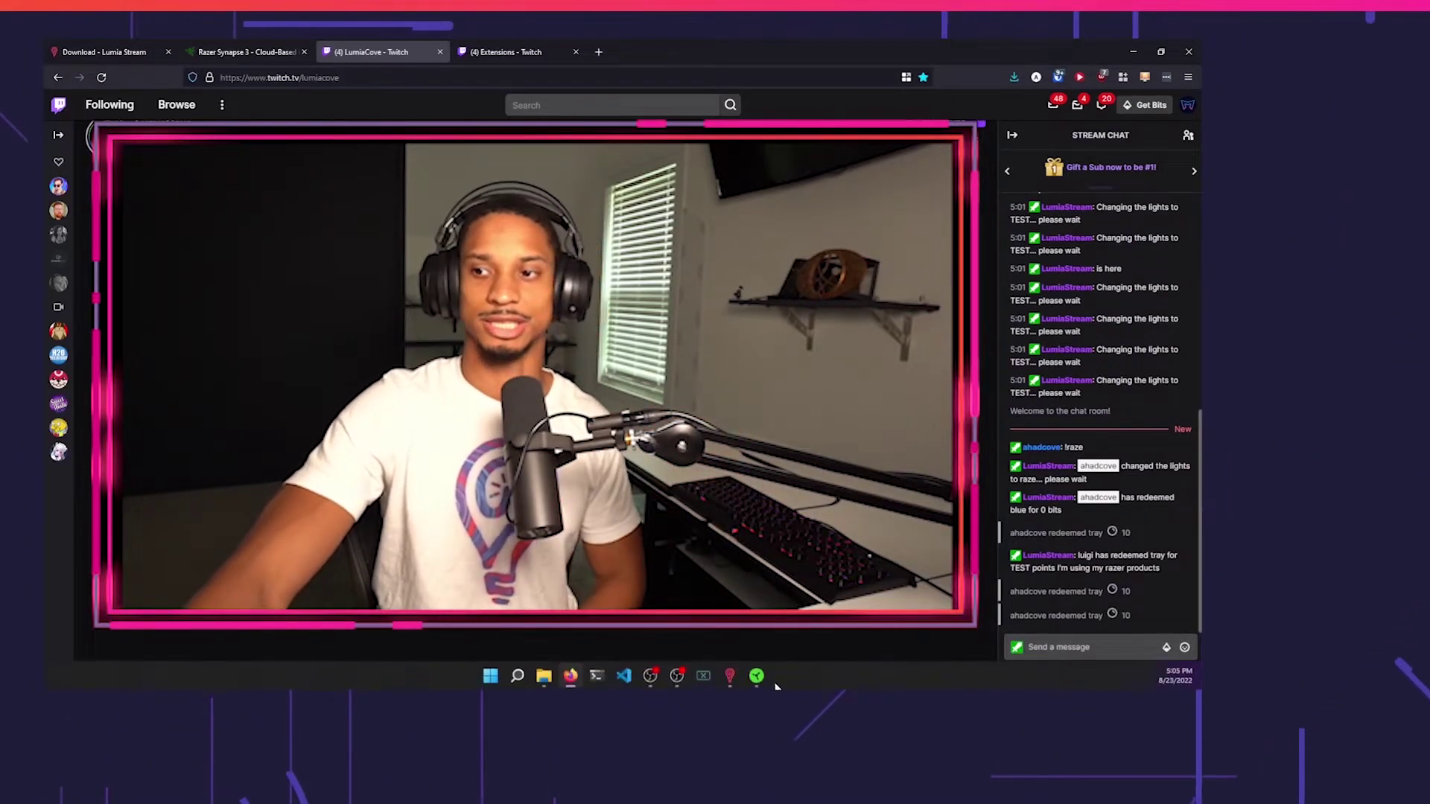
{"action": "left_click", "coordinate": [730, 676]}
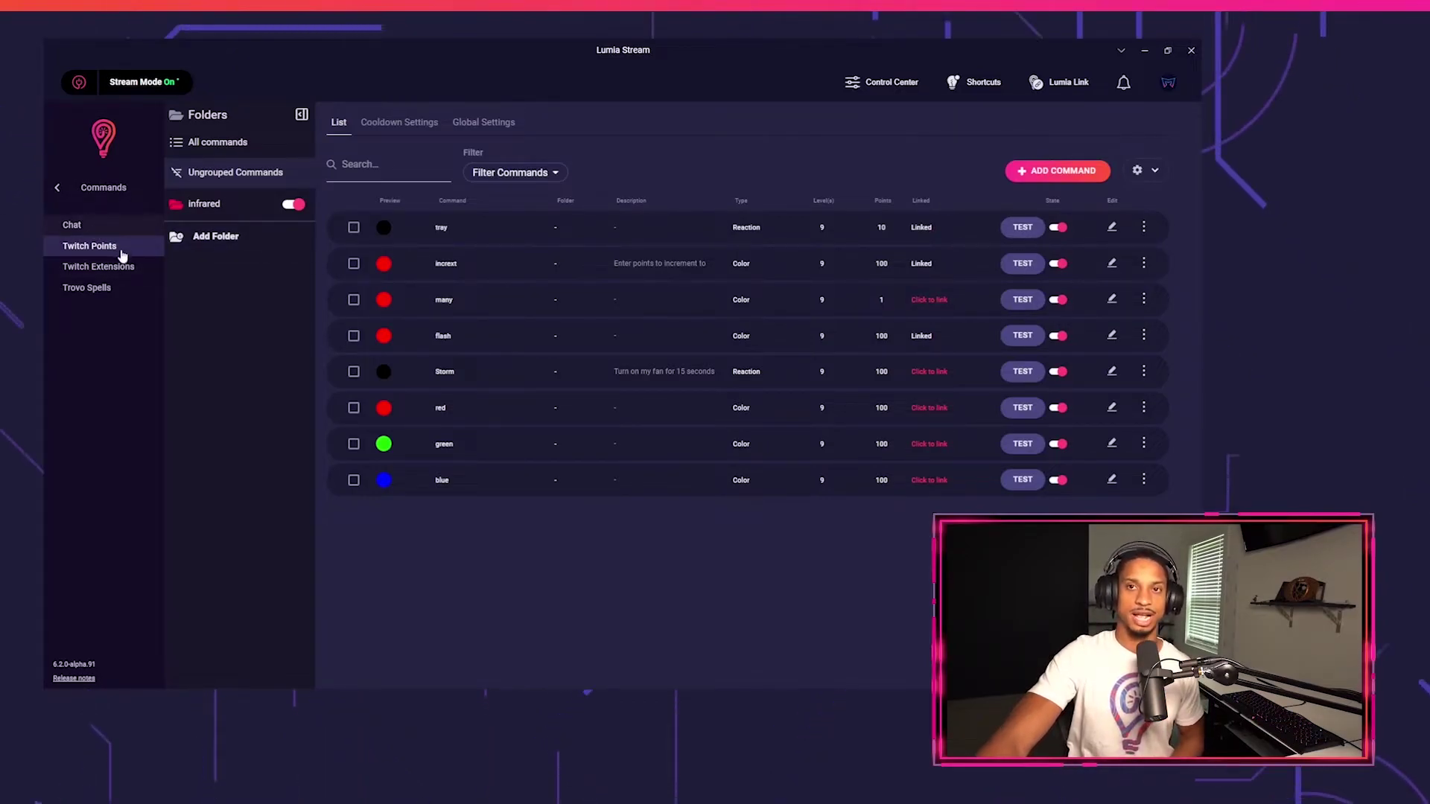
Duplicate the Chat Match wildcard, set the copy to match 'hi', and apply the refresh
{"action": "left_click", "coordinate": [82, 225]}
{"action": "left_click", "coordinate": [380, 122]}
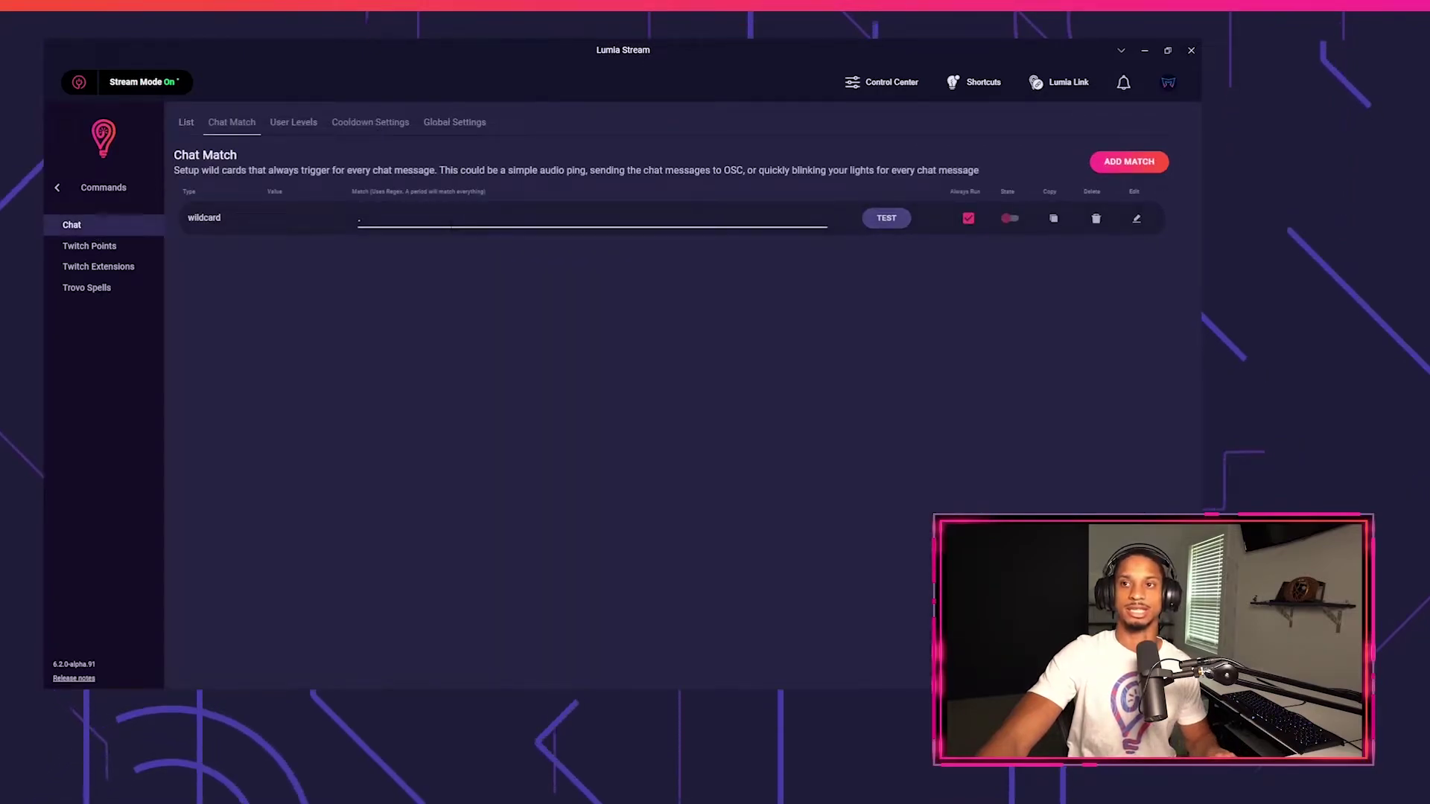
{"action": "left_click", "coordinate": [447, 218]}
{"action": "left_click", "coordinate": [1099, 164]}
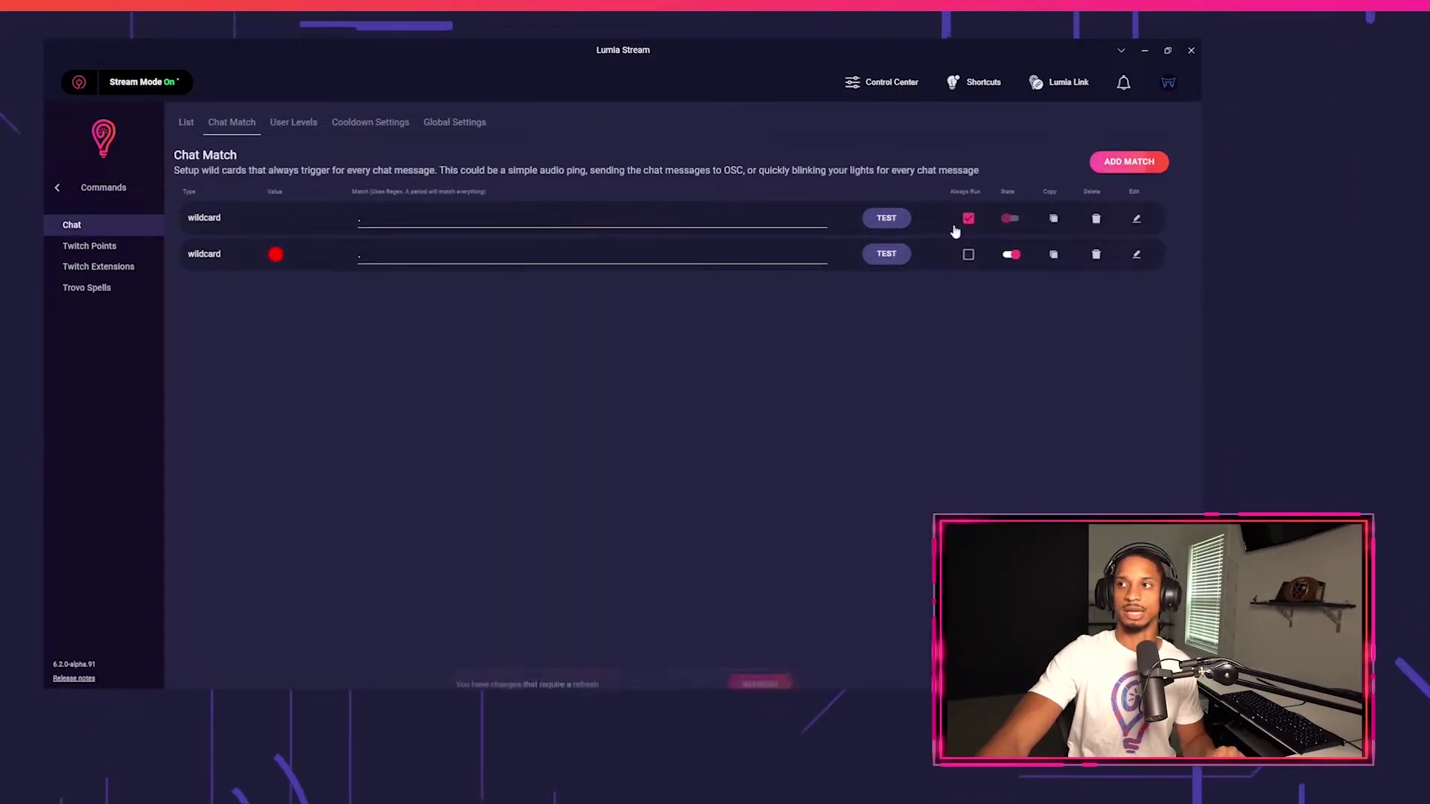
{"action": "left_click", "coordinate": [627, 253]}
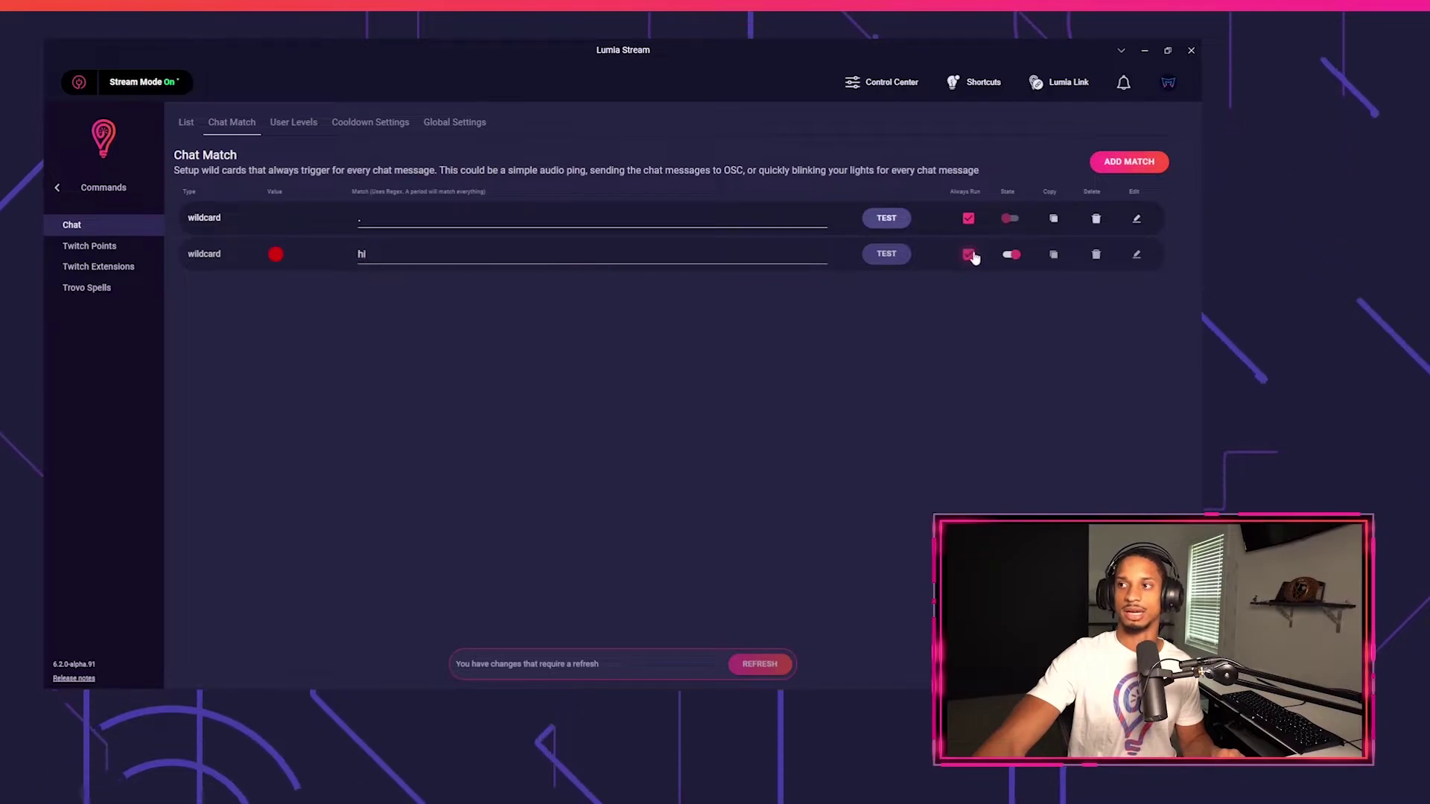
{"action": "left_click", "coordinate": [778, 664]}
Send 'wow hi' and a second random message ending in 'hi' in Twitch chat
{"action": "left_click", "coordinate": [717, 675]}
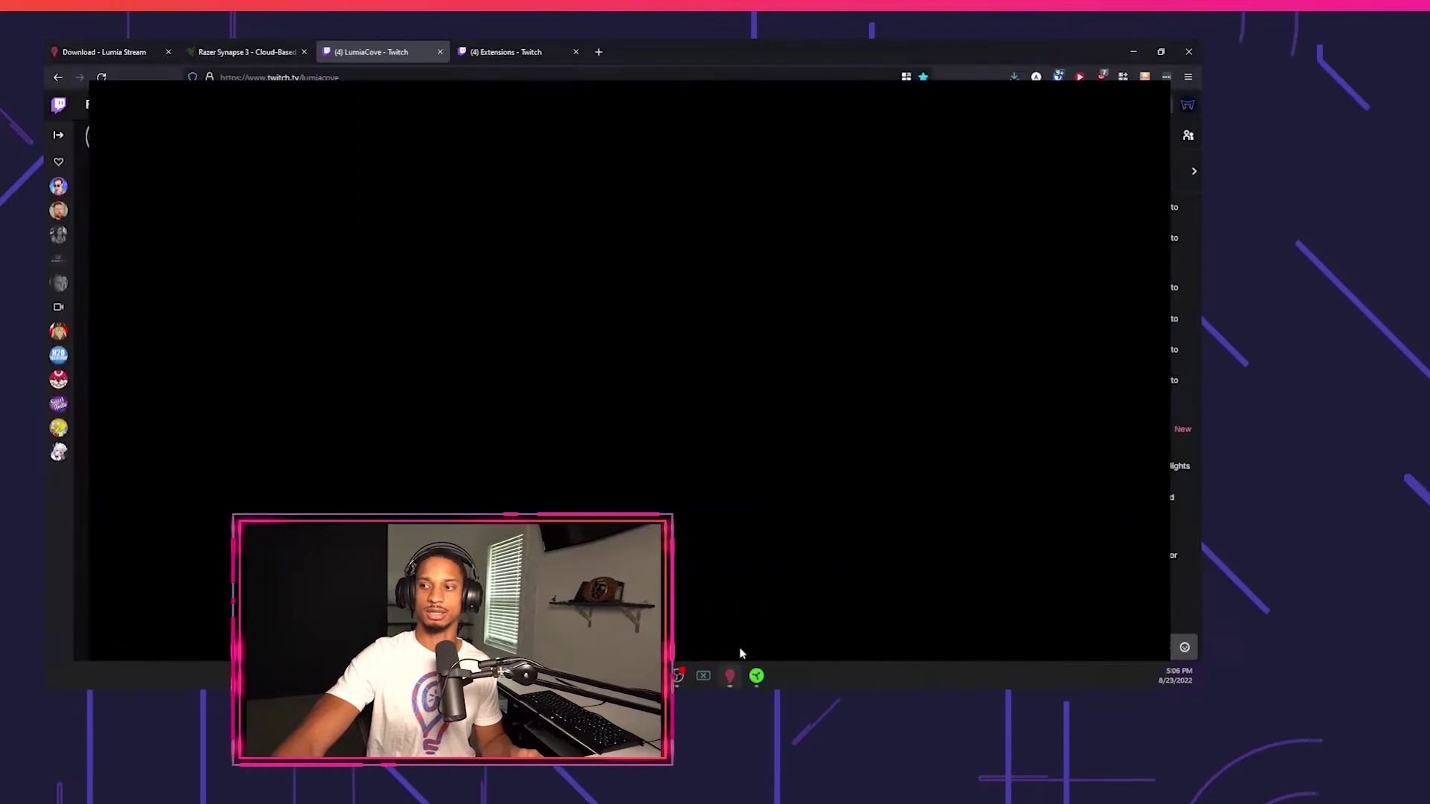
{"action": "left_click", "coordinate": [1088, 647]}
{"action": "type", "text": "w"}
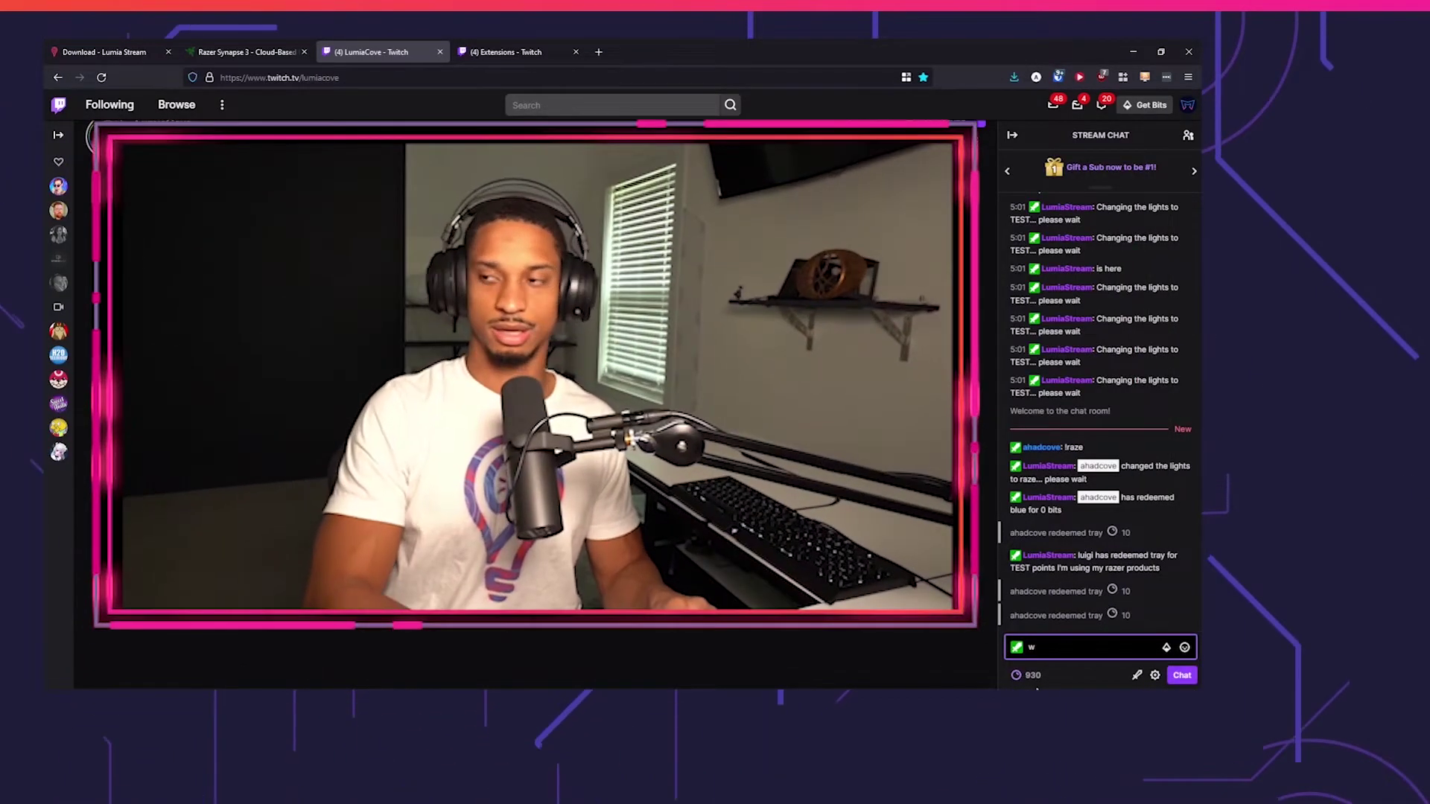
{"action": "type", "text": "ow hi"}
{"action": "key", "text": "Return"}
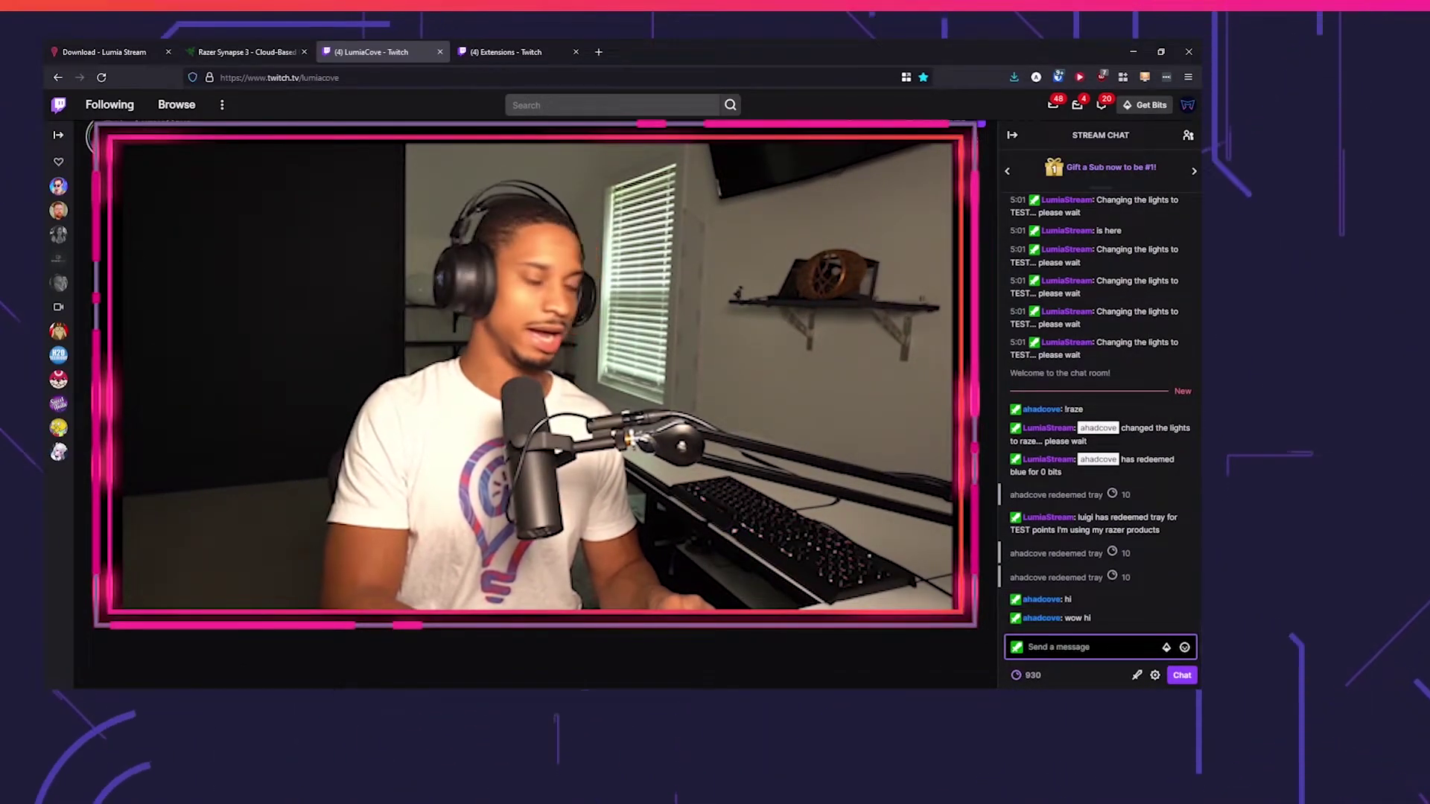
{"action": "type", "text": "sfdaiidjdsfasidfdjodjf hi"}
{"action": "key", "text": "Return"}
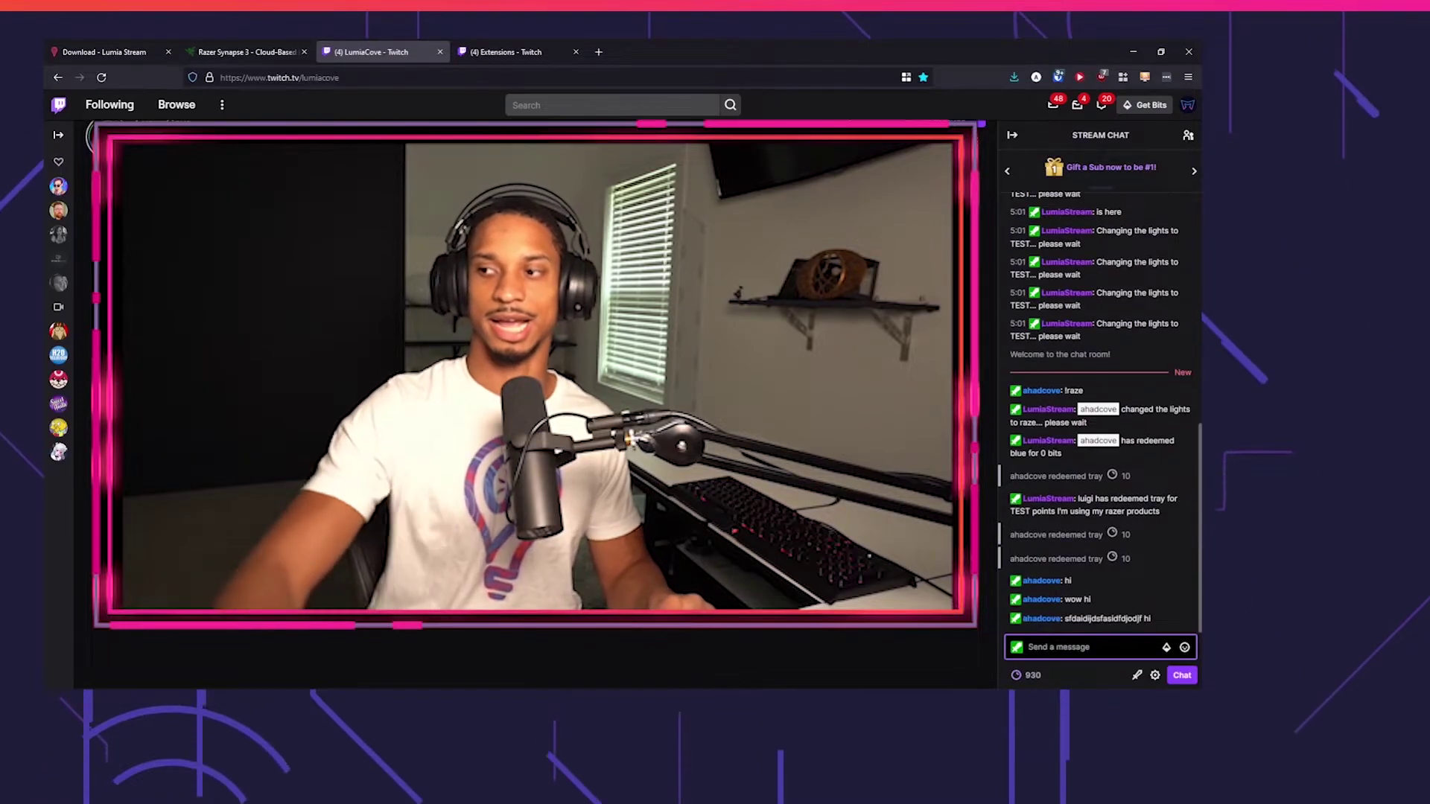
Look over the Reactions list and the animations list in Studio
{"action": "mouse_move", "coordinate": [698, 689]}
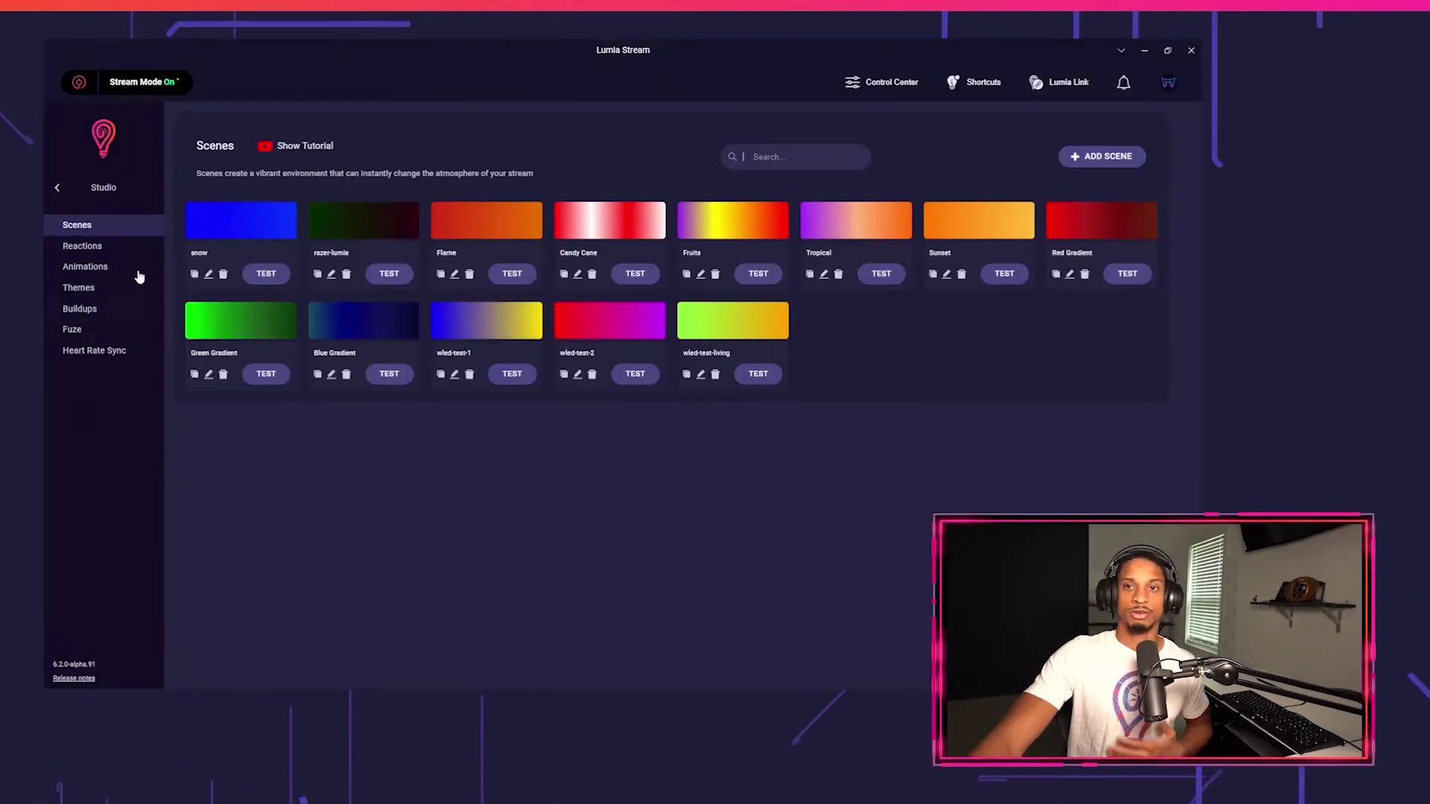
{"action": "left_click", "coordinate": [137, 247]}
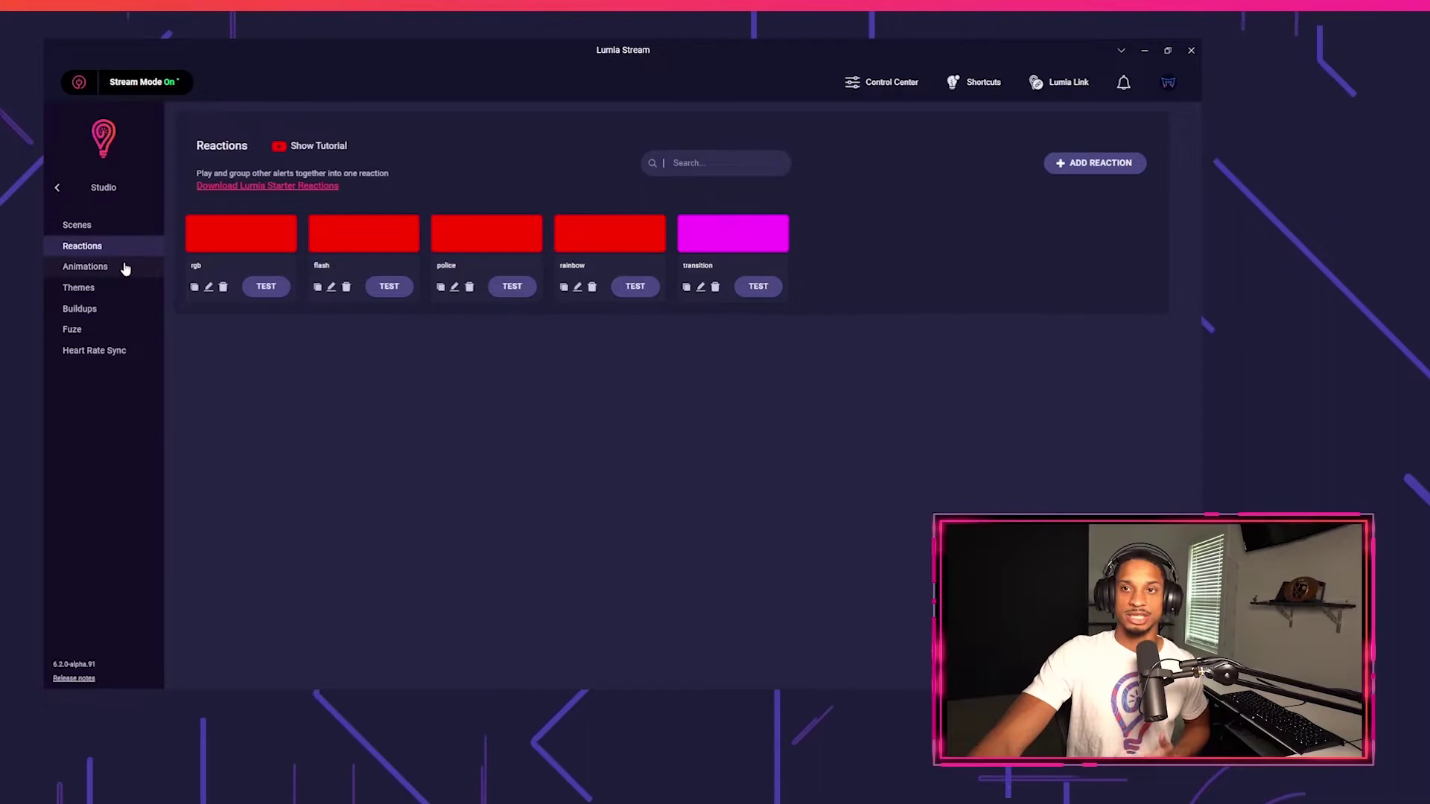
{"action": "left_click", "coordinate": [125, 268]}
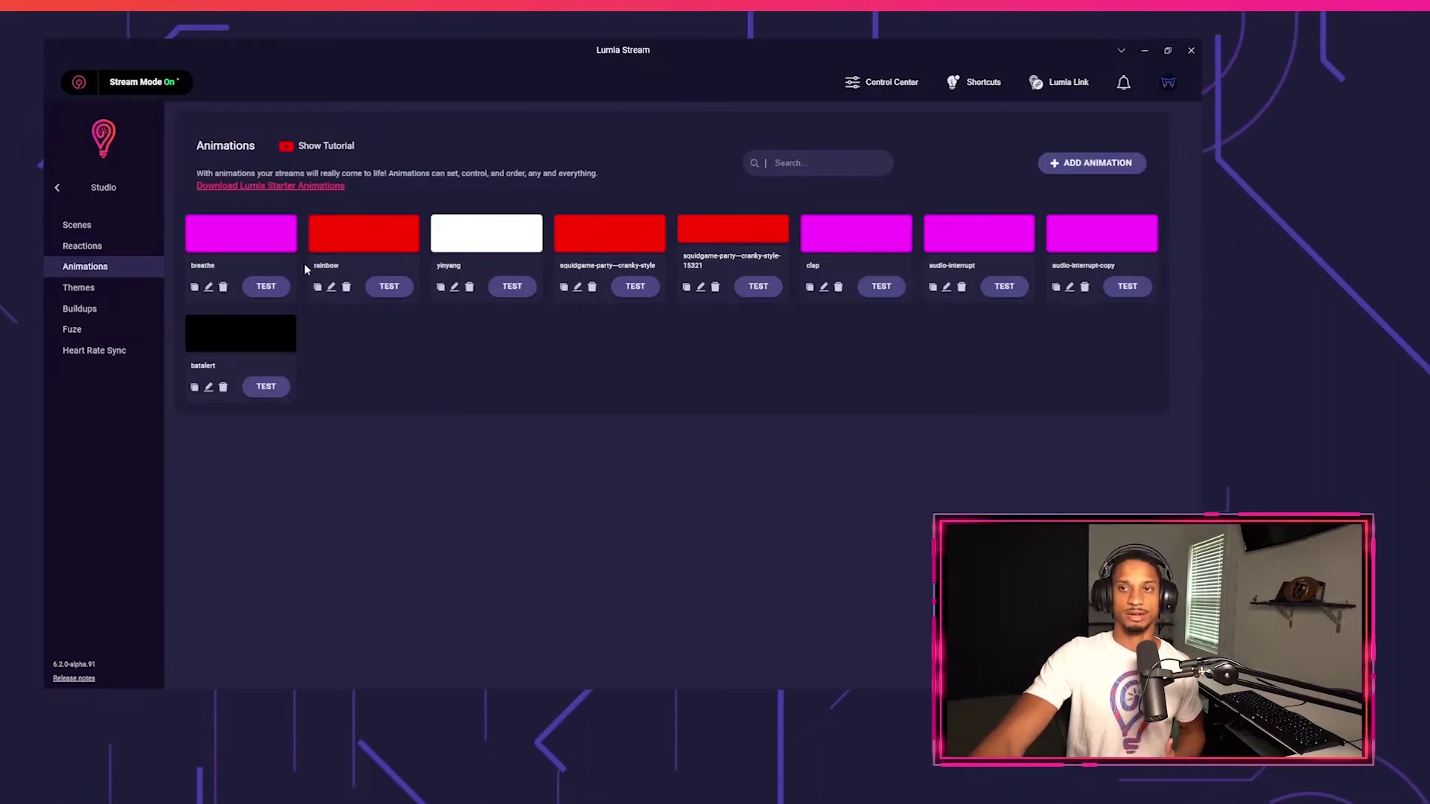
{"action": "left_click", "coordinate": [141, 247]}
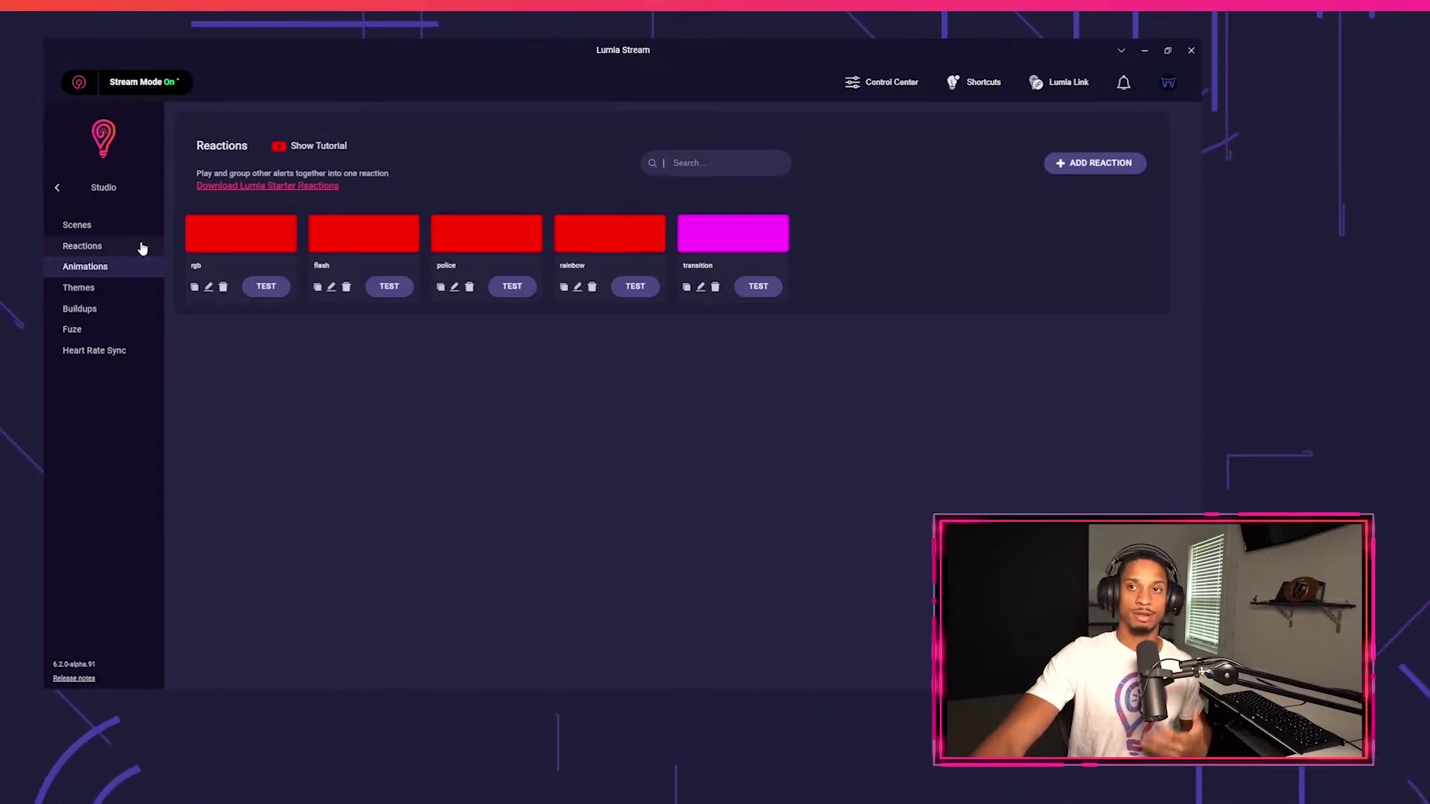
Build a three-slot cyan, green and yellow reaction, test it on the lights, then discard it
{"action": "left_click", "coordinate": [1083, 164]}
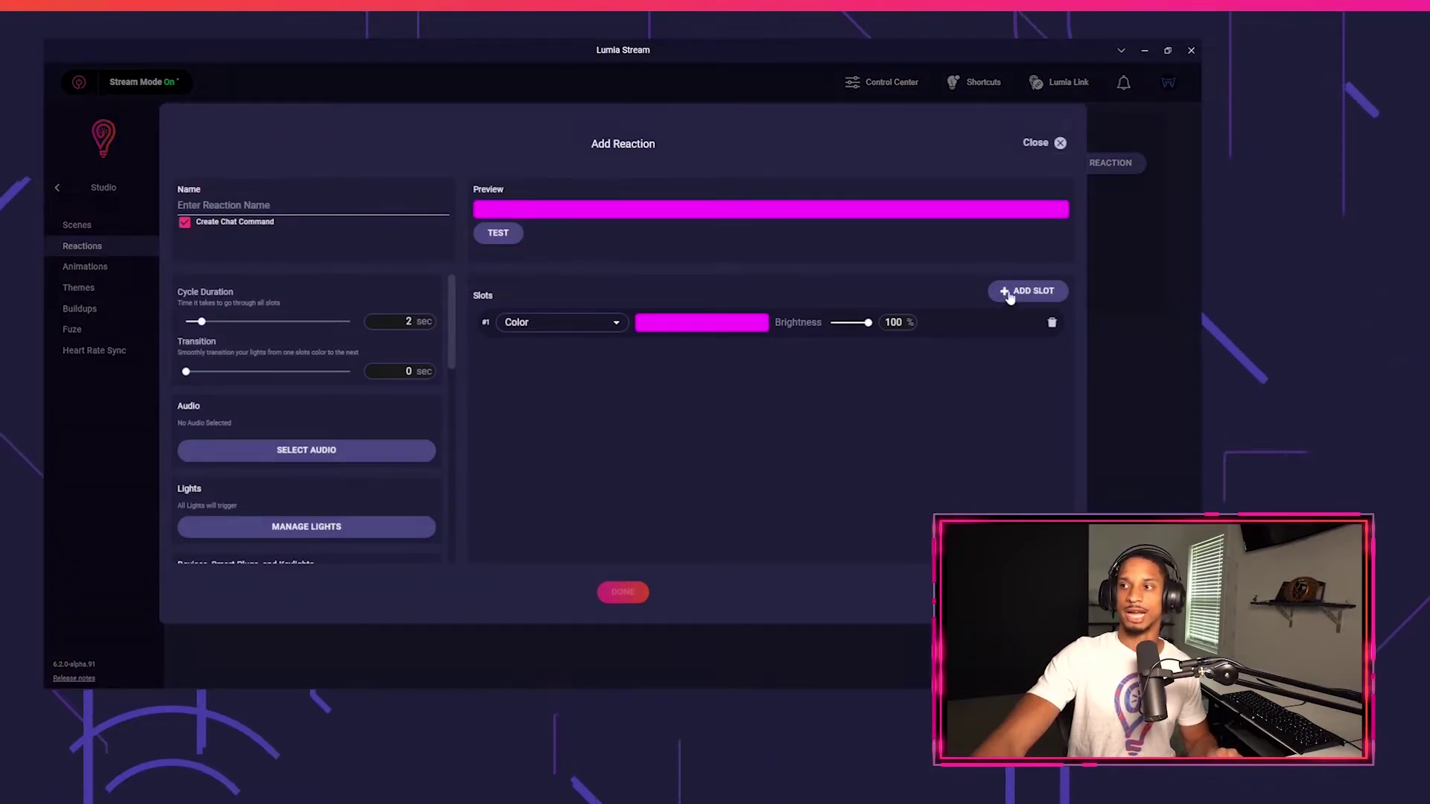
{"action": "left_click", "coordinate": [1013, 294]}
{"action": "left_click", "coordinate": [1019, 298]}
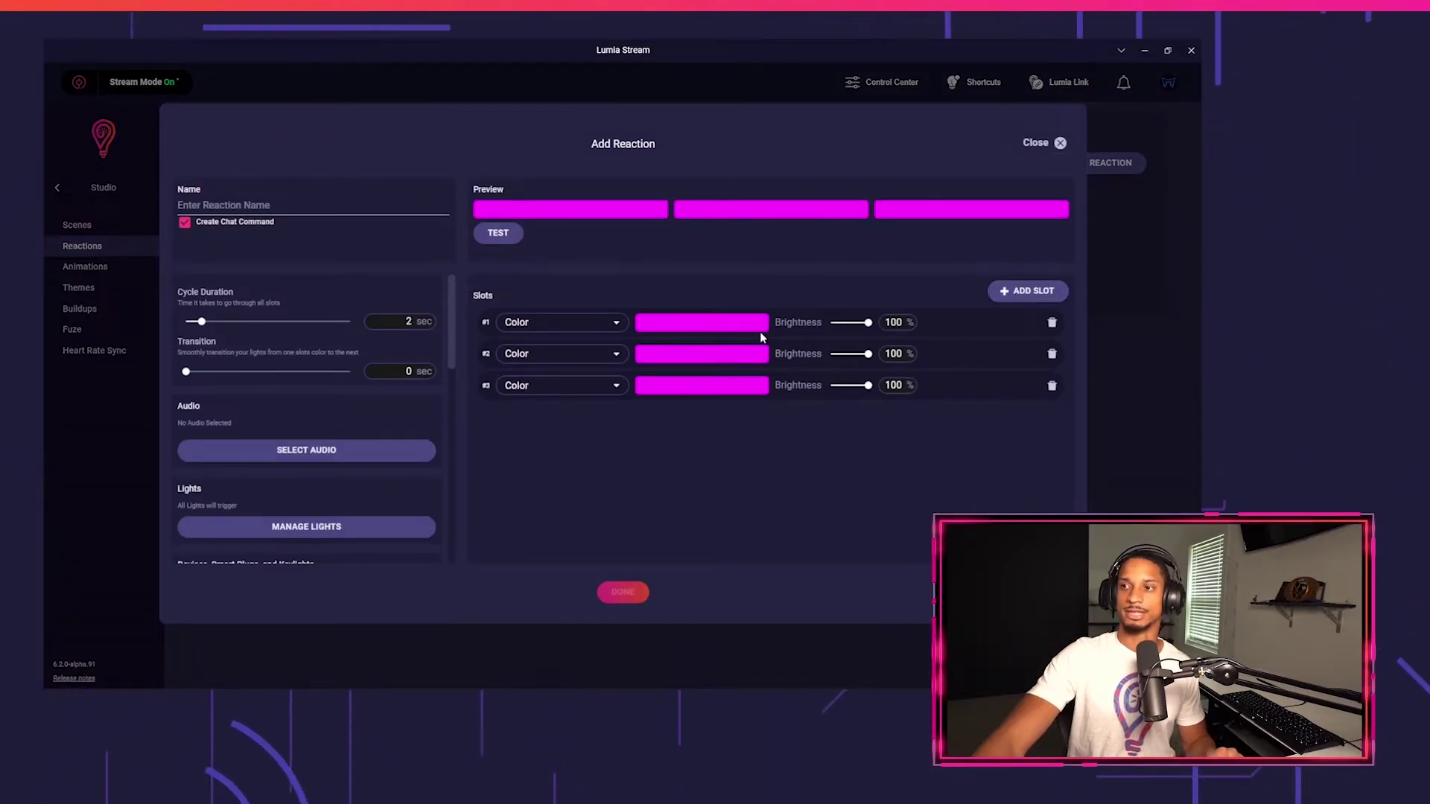
{"action": "left_click", "coordinate": [760, 332]}
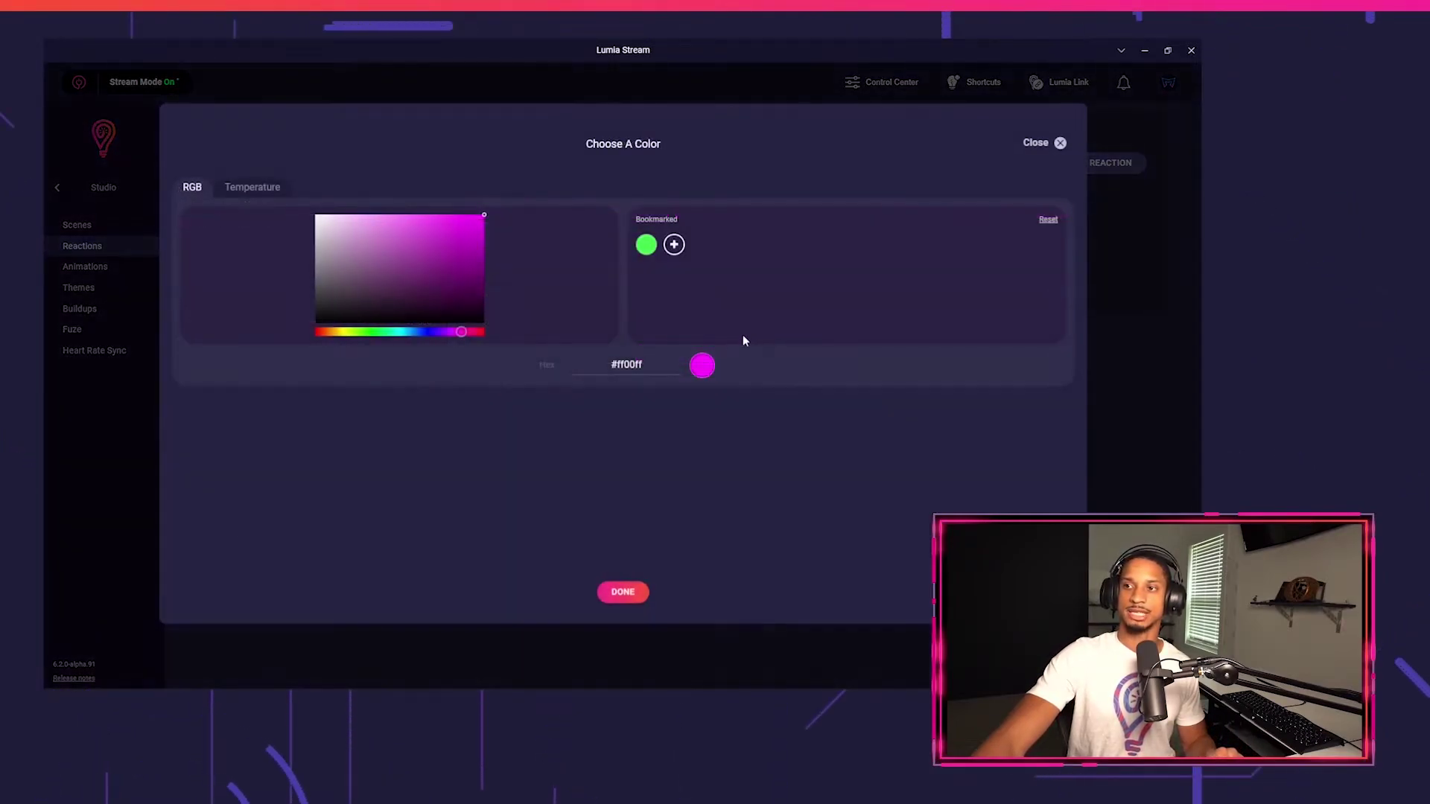
{"action": "left_click", "coordinate": [402, 333]}
{"action": "left_click", "coordinate": [623, 594]}
{"action": "left_click", "coordinate": [672, 357]}
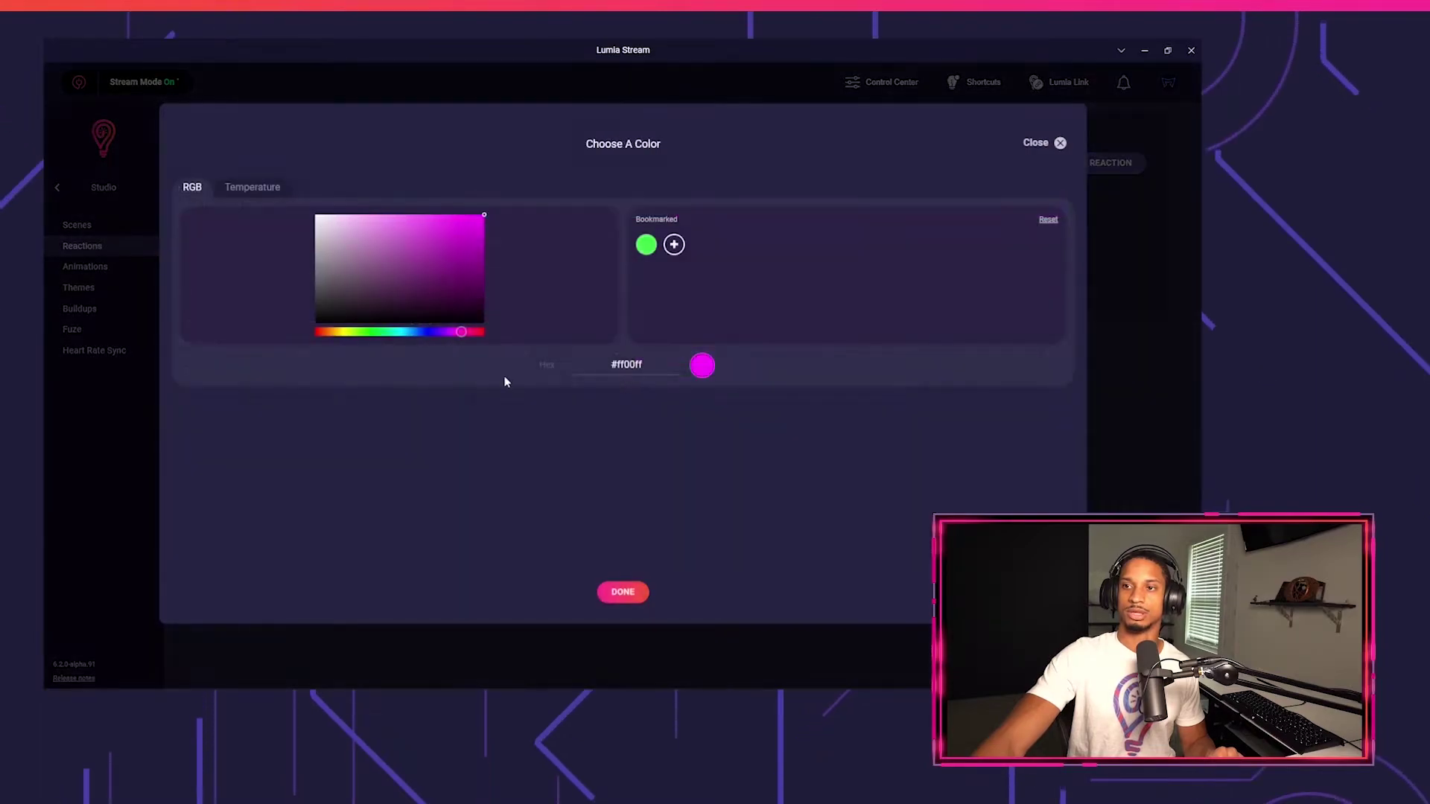
{"action": "left_click", "coordinate": [379, 335]}
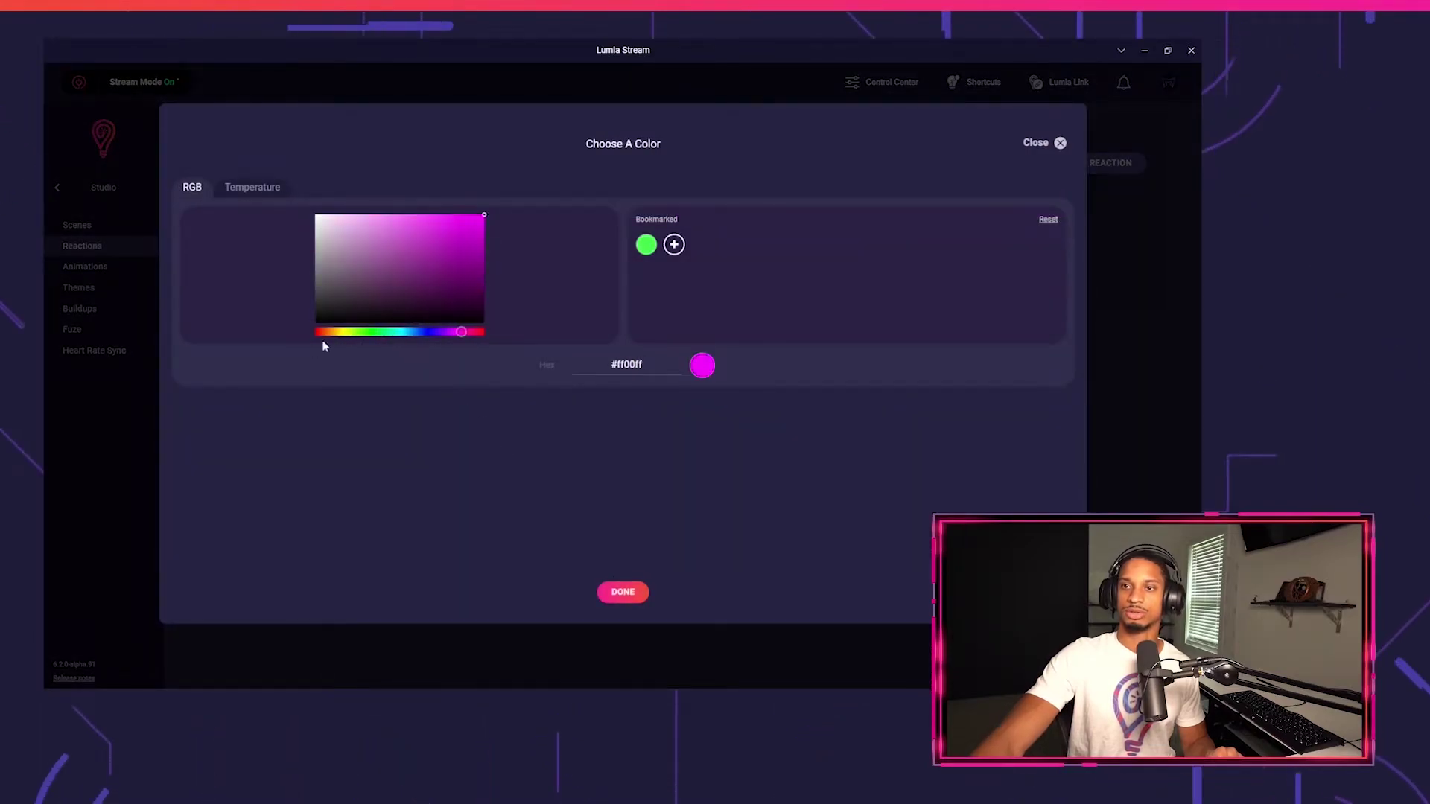
{"action": "left_click", "coordinate": [348, 334]}
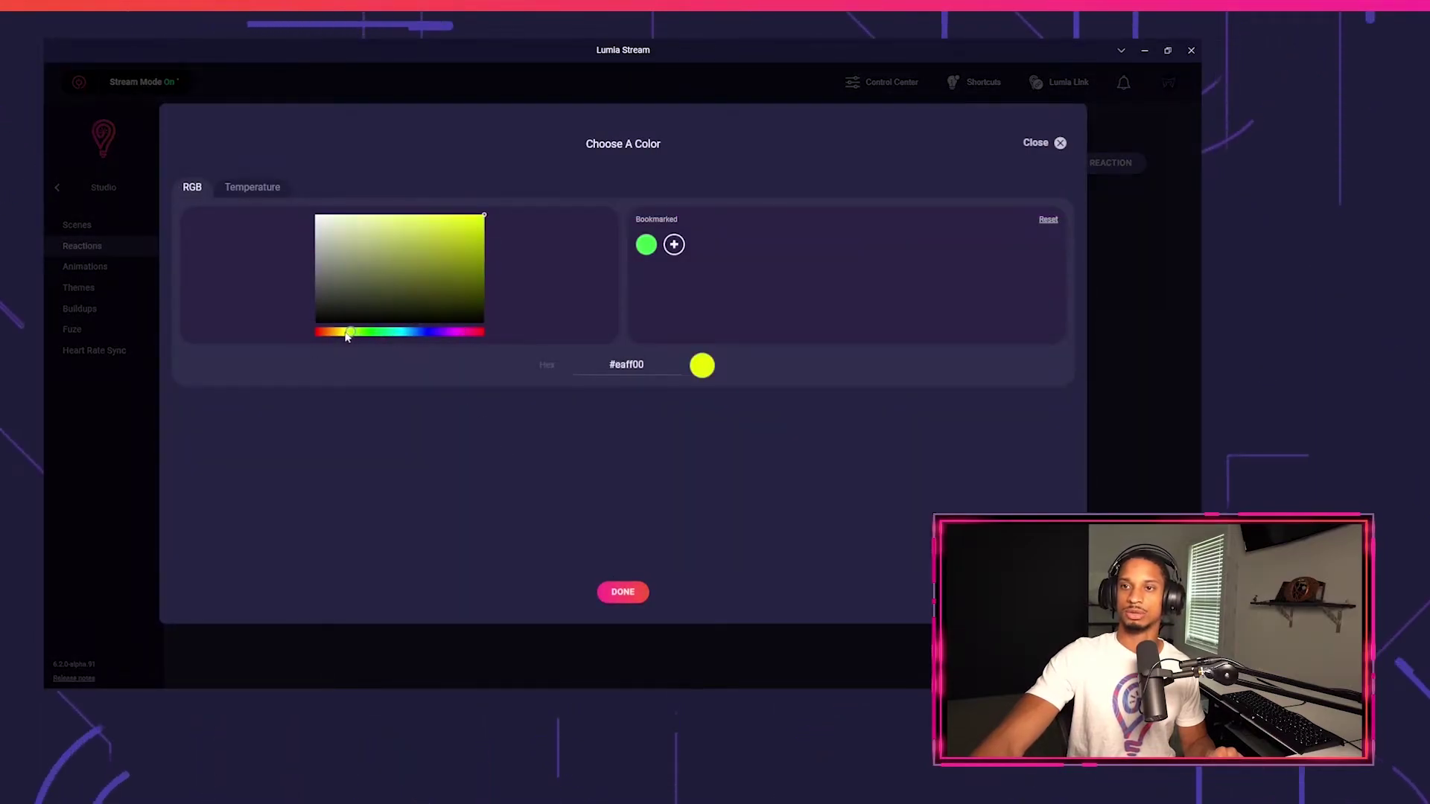
{"action": "left_click", "coordinate": [624, 594]}
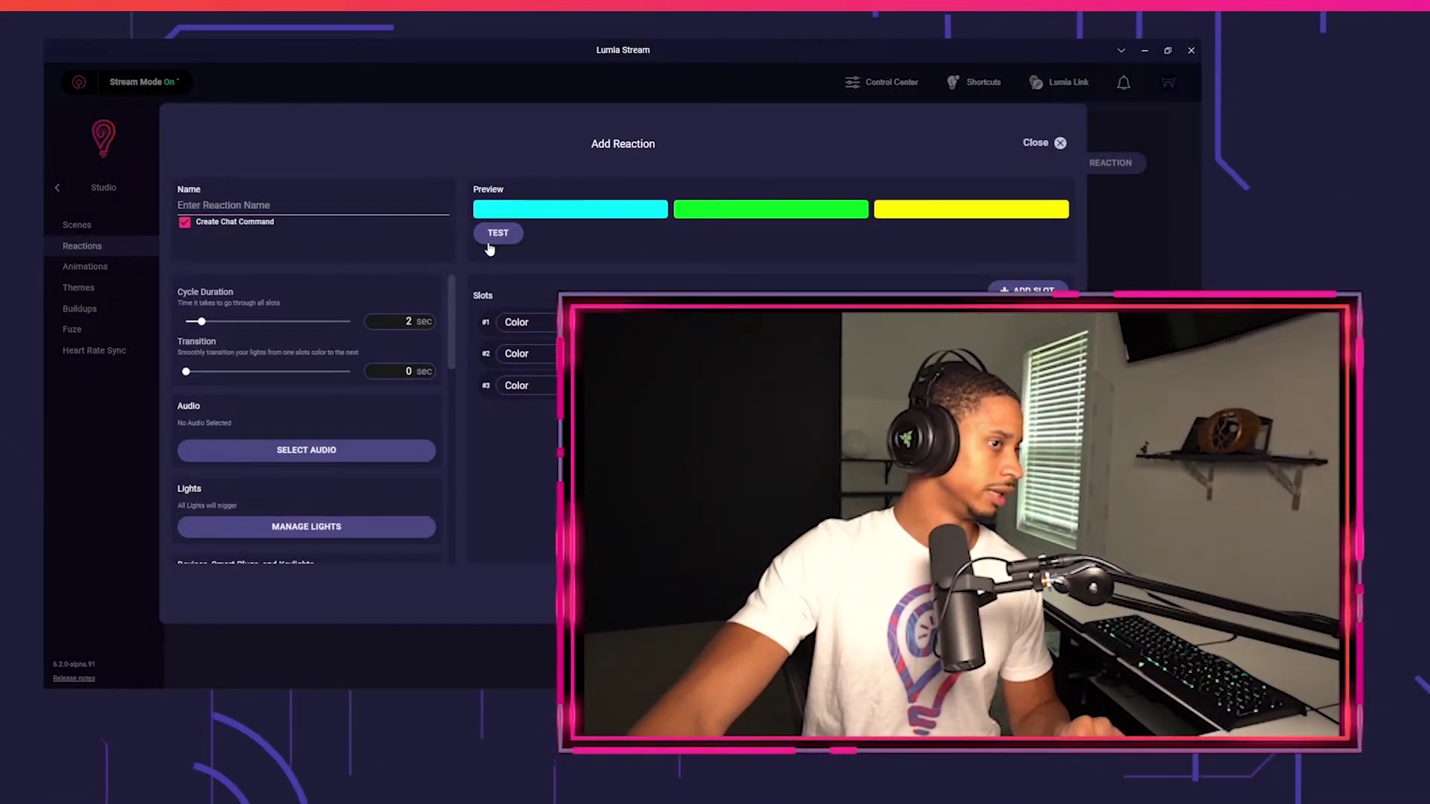
{"action": "left_click", "coordinate": [88, 300]}
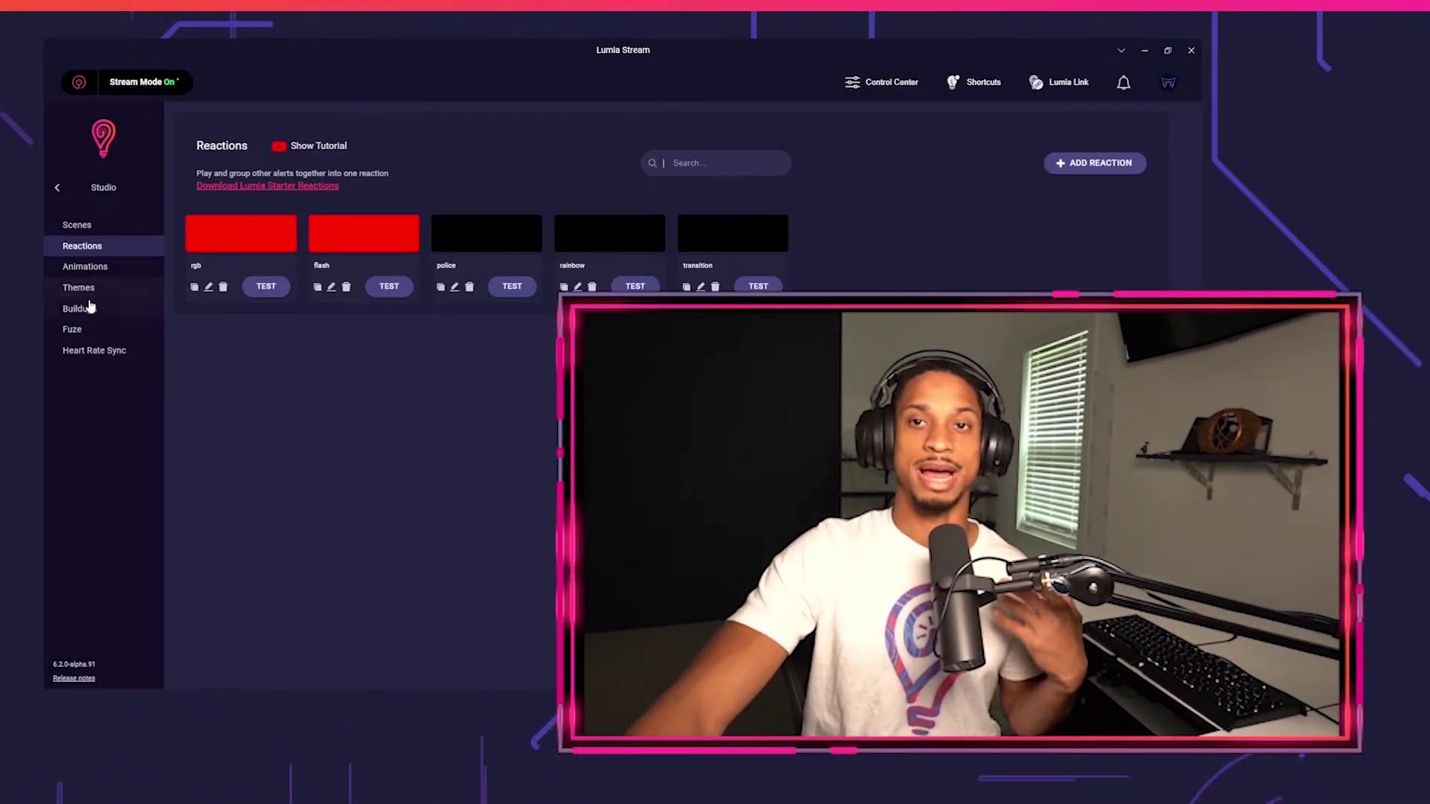
Add the Razer device group to Fuze's lights, making 13, and briefly check the Control Center
{"action": "left_click", "coordinate": [85, 330]}
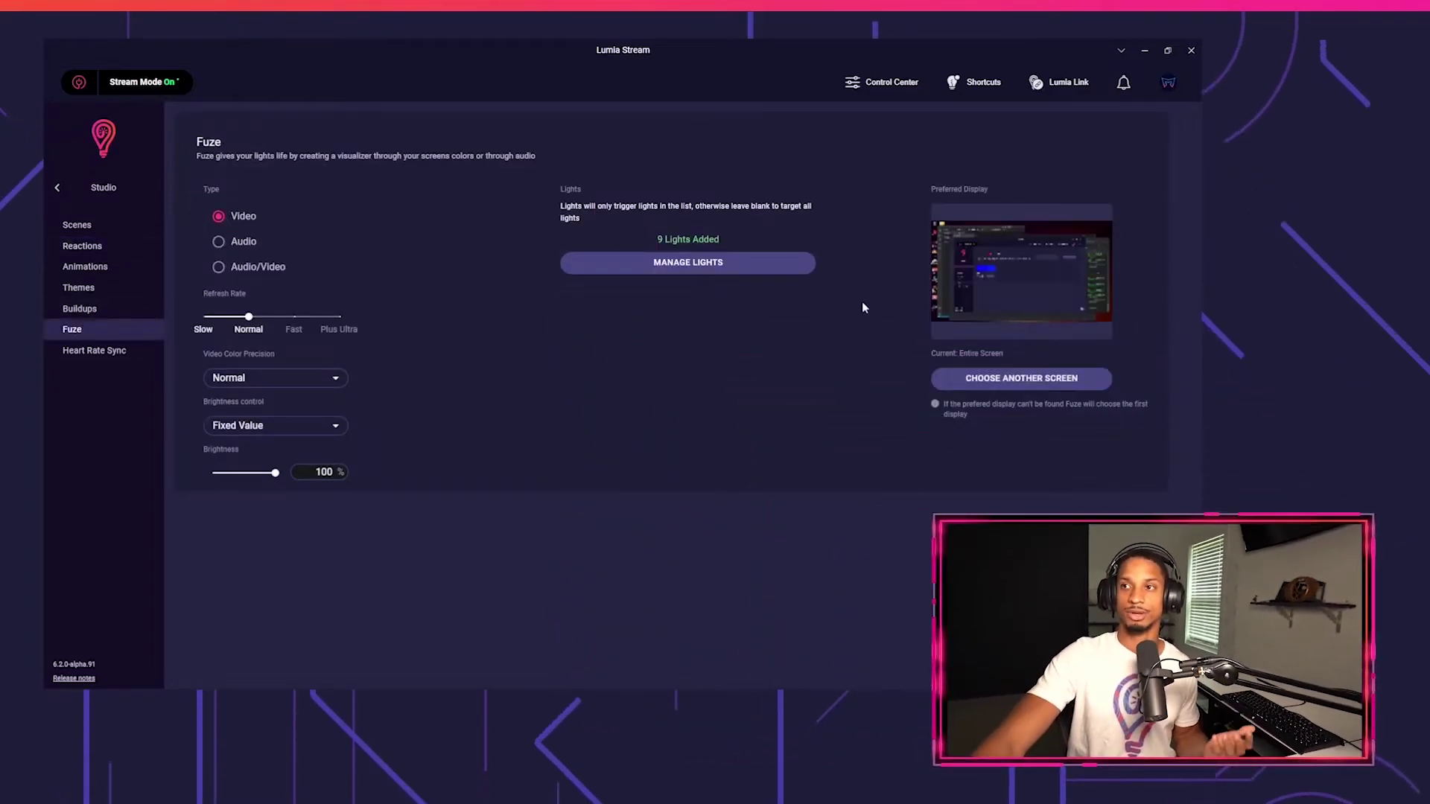
{"action": "left_click", "coordinate": [776, 269]}
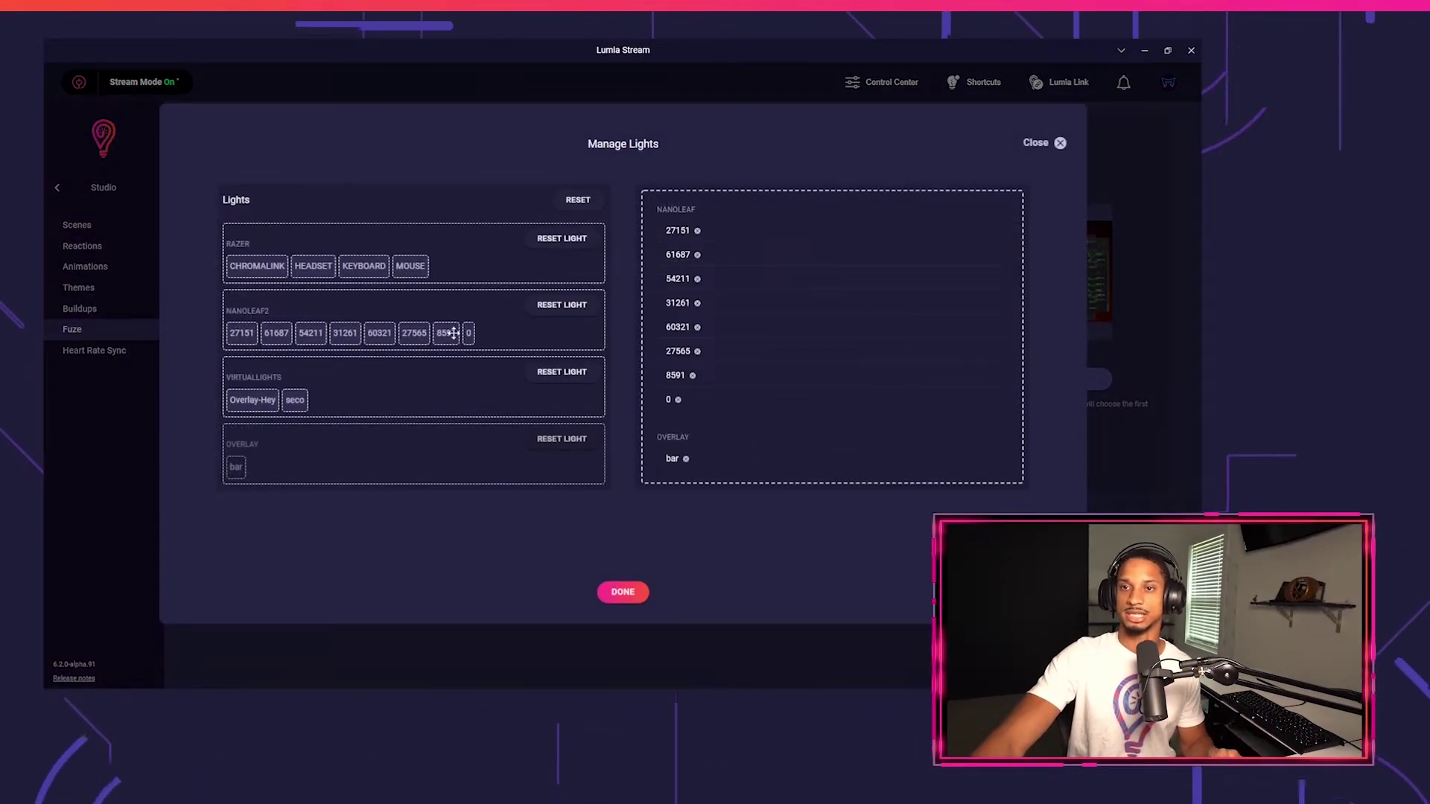
{"action": "left_click_drag", "start_coordinate": [325, 233], "coordinate": [730, 290]}
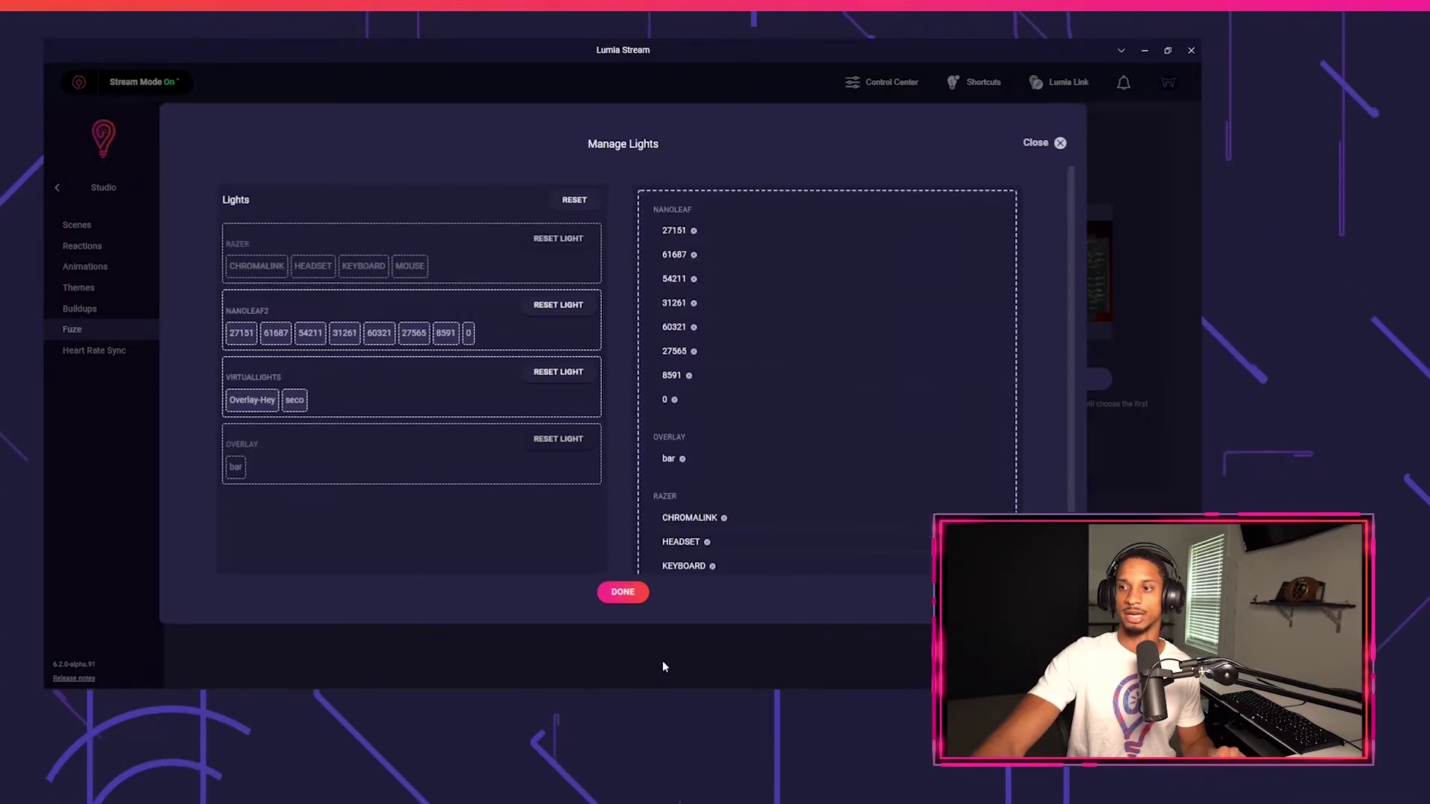
{"action": "left_click", "coordinate": [624, 594]}
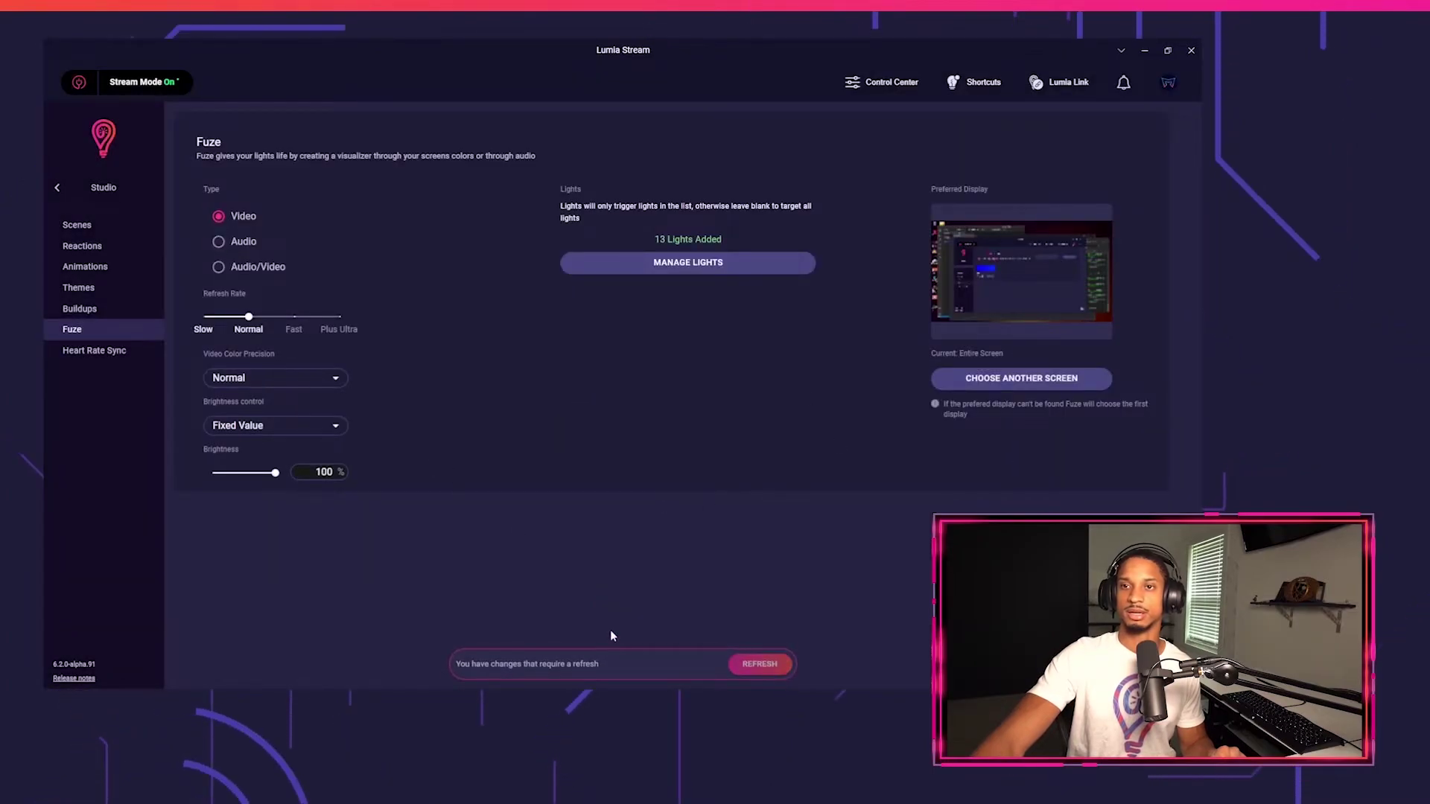
{"action": "left_click", "coordinate": [907, 82]}
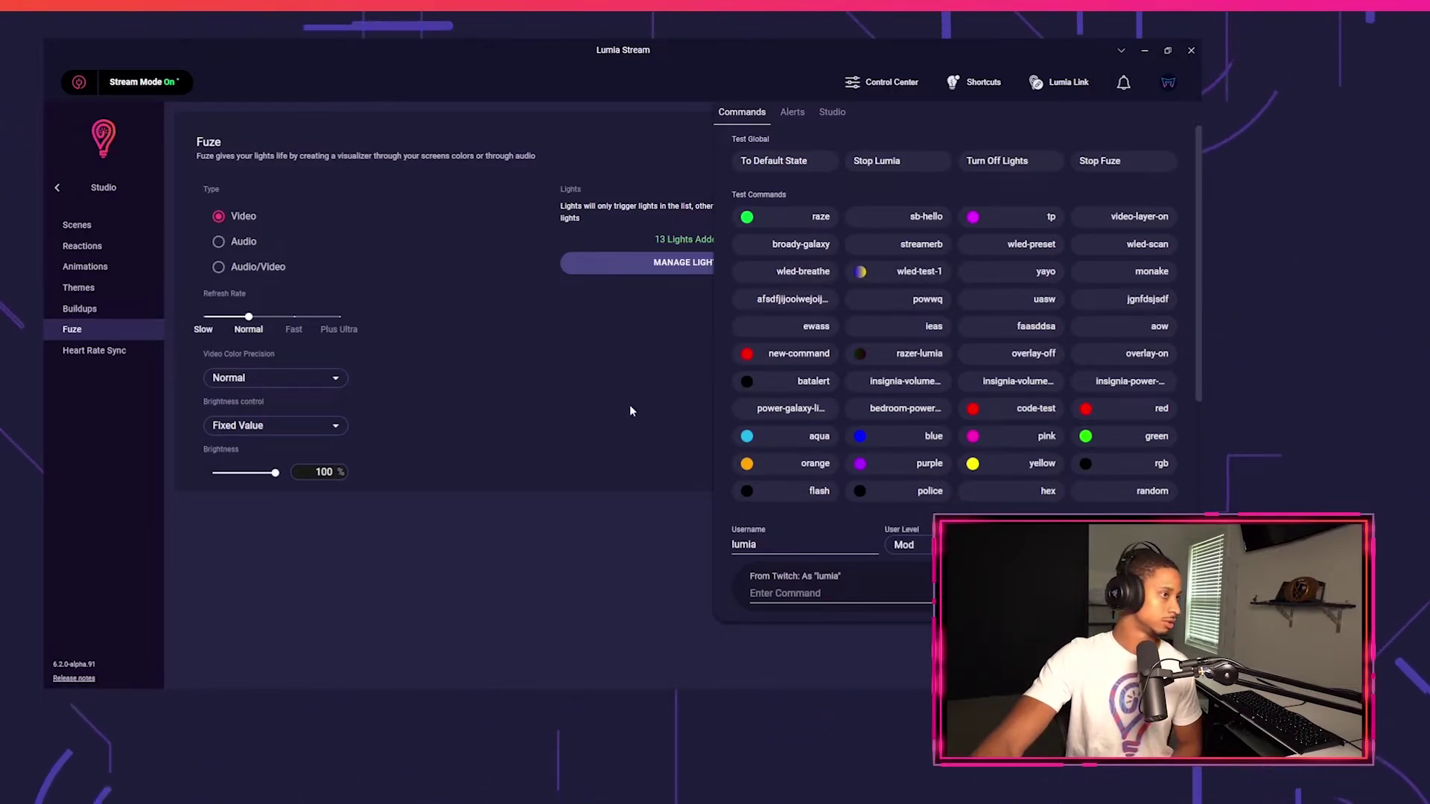
{"action": "left_click", "coordinate": [665, 520]}
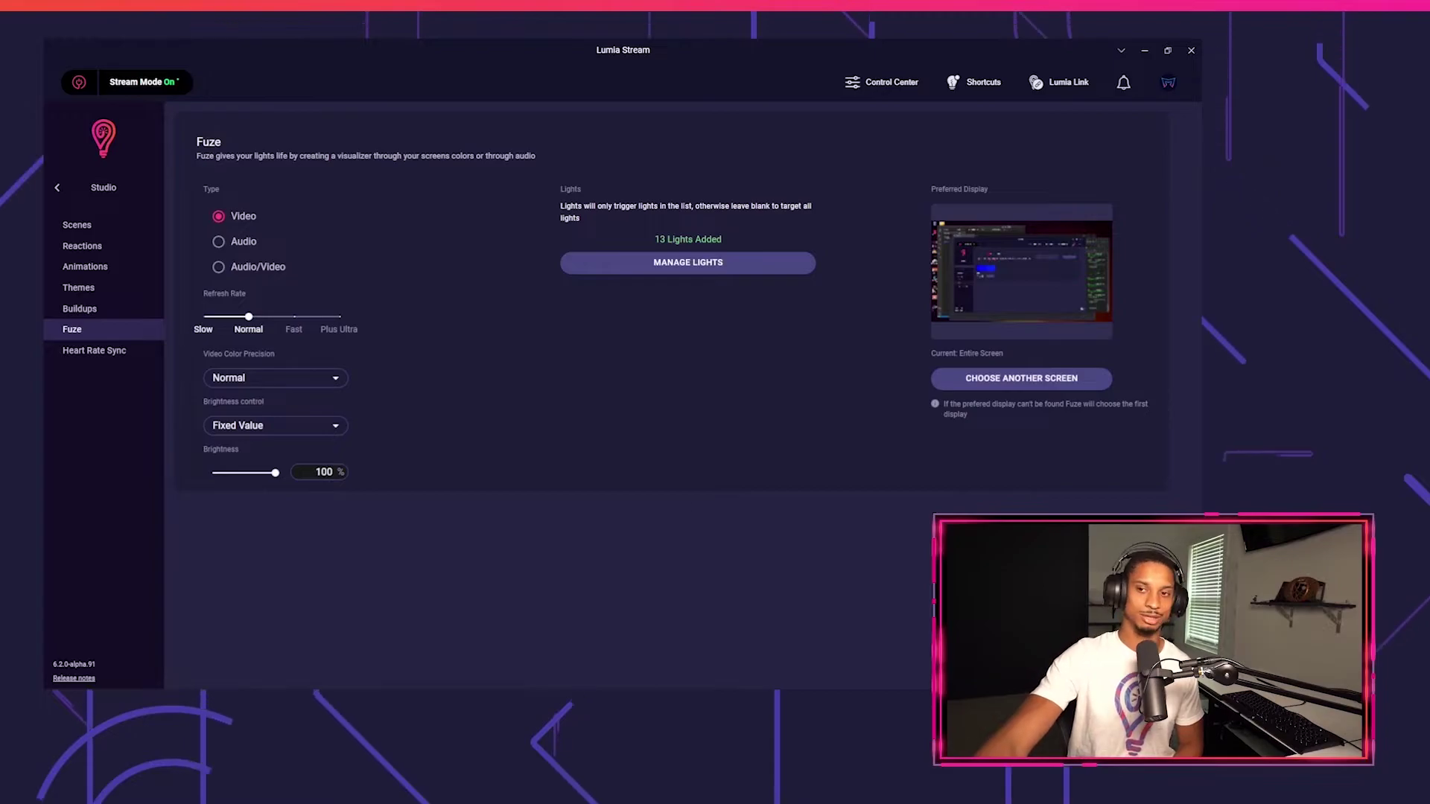
Play YouTube's Color Changing Screen - Mood Led Lights video full screen, then exit full screen
{"action": "mouse_move", "coordinate": [620, 684]}
{"action": "left_click", "coordinate": [571, 677]}
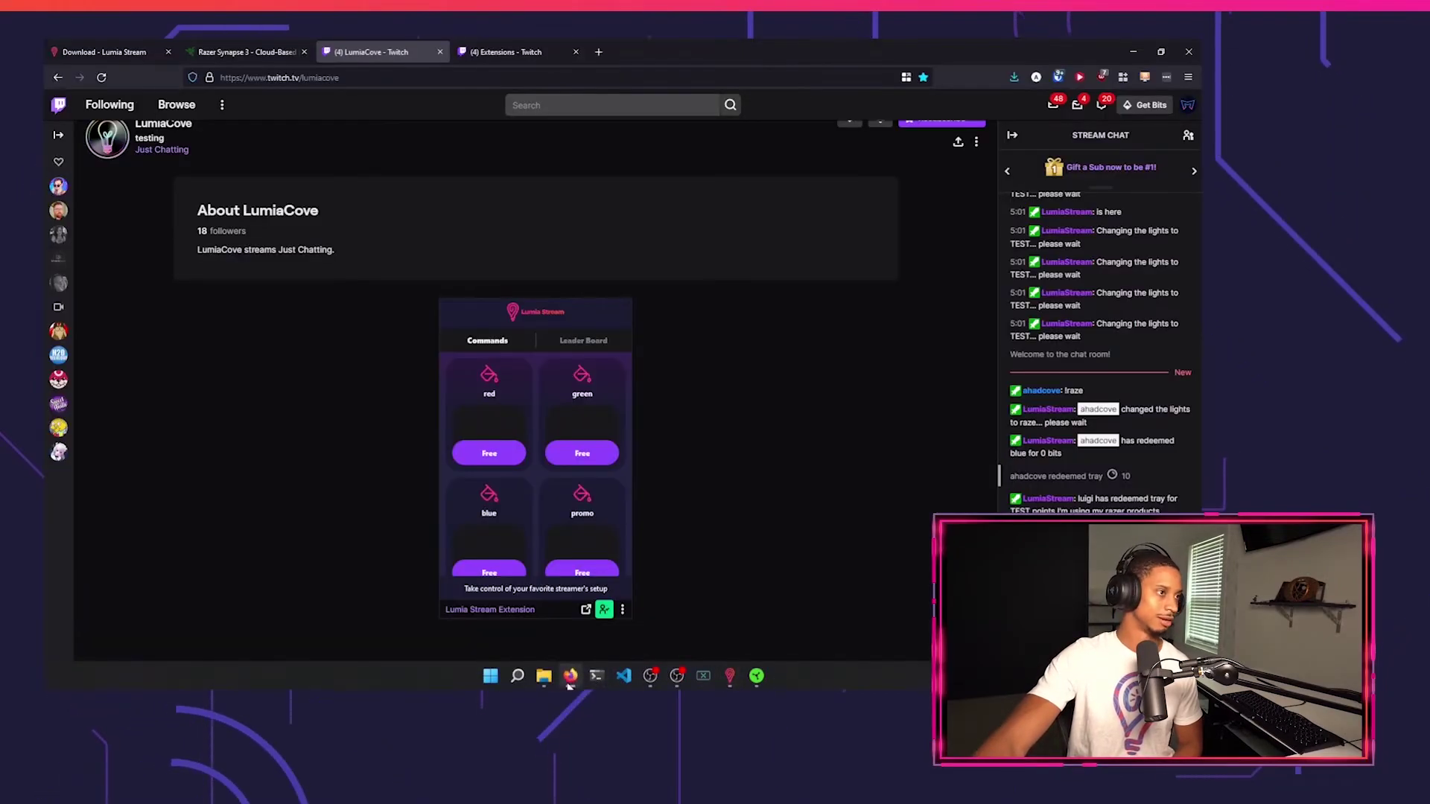
{"action": "left_click", "coordinate": [593, 58]}
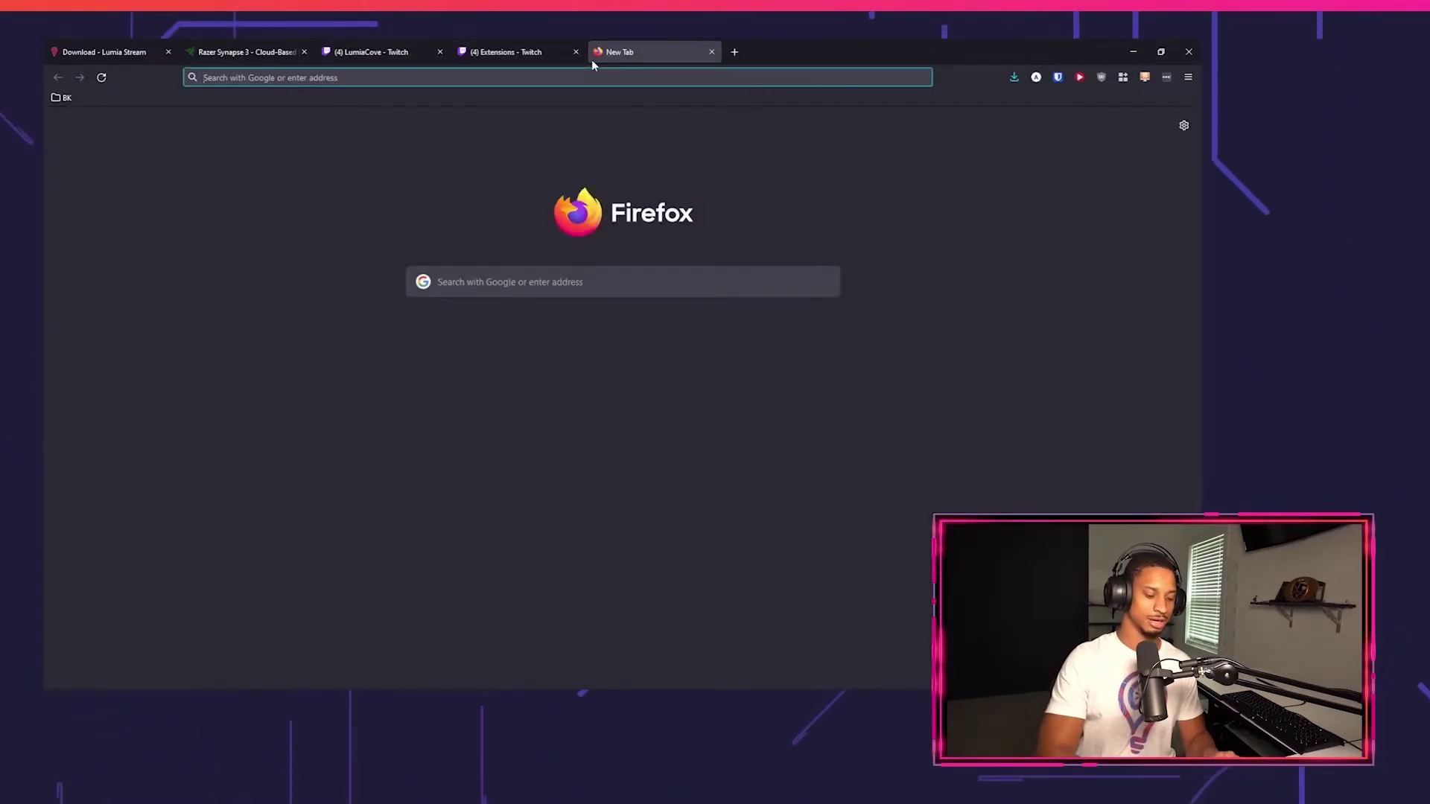
{"action": "type", "text": "youtube.com/watch?v=JUodmkXP41s"}
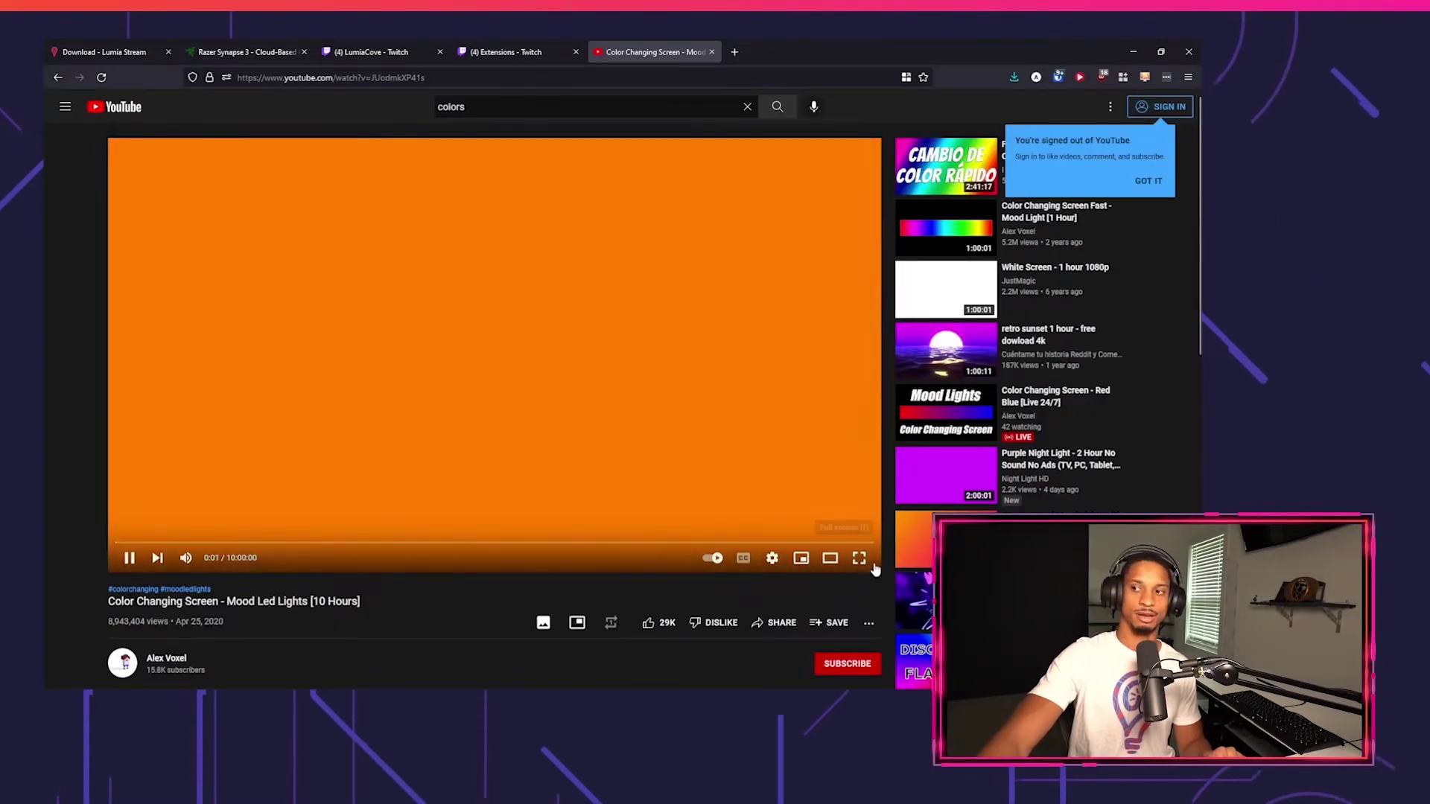
{"action": "left_click", "coordinate": [860, 559]}
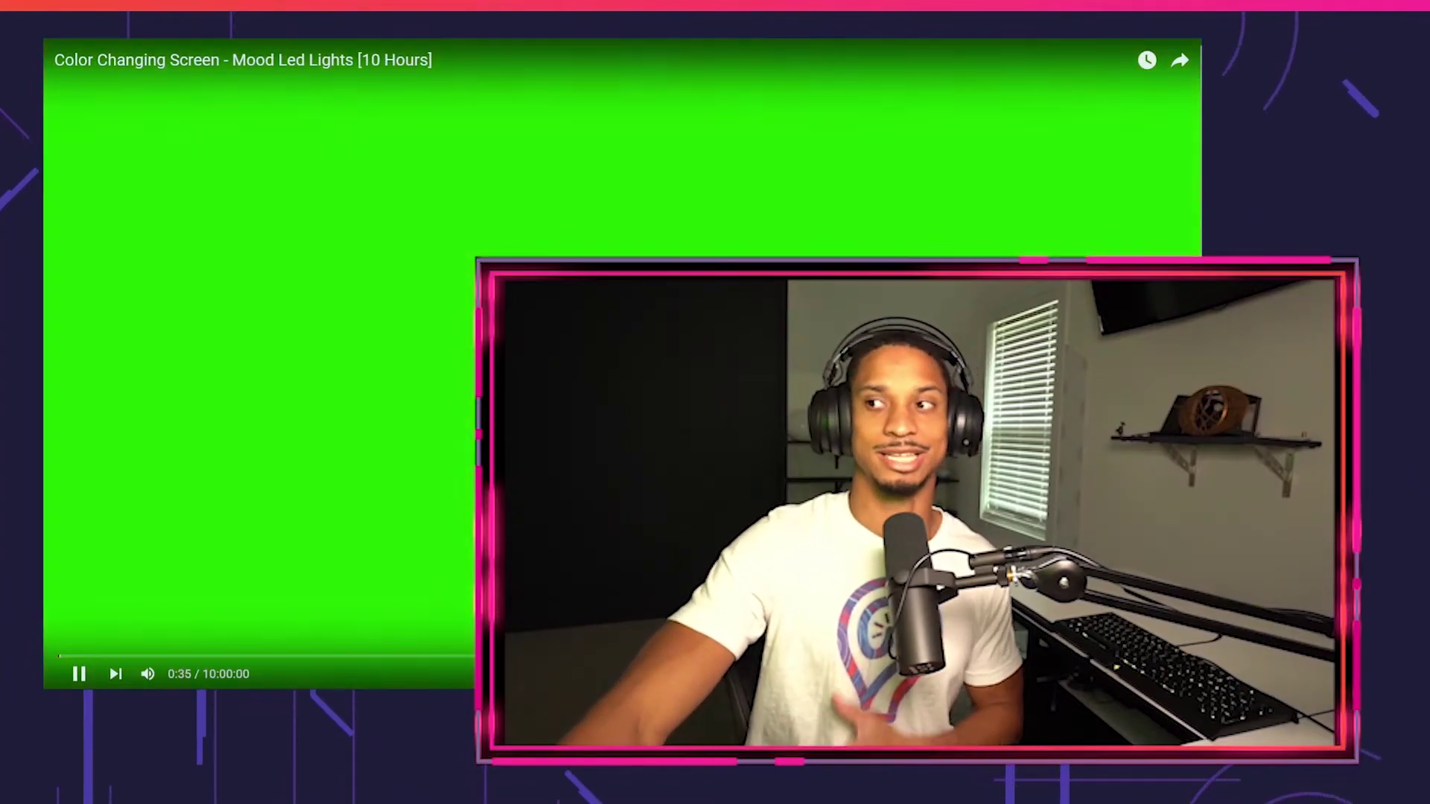
{"action": "key", "text": "Escape"}
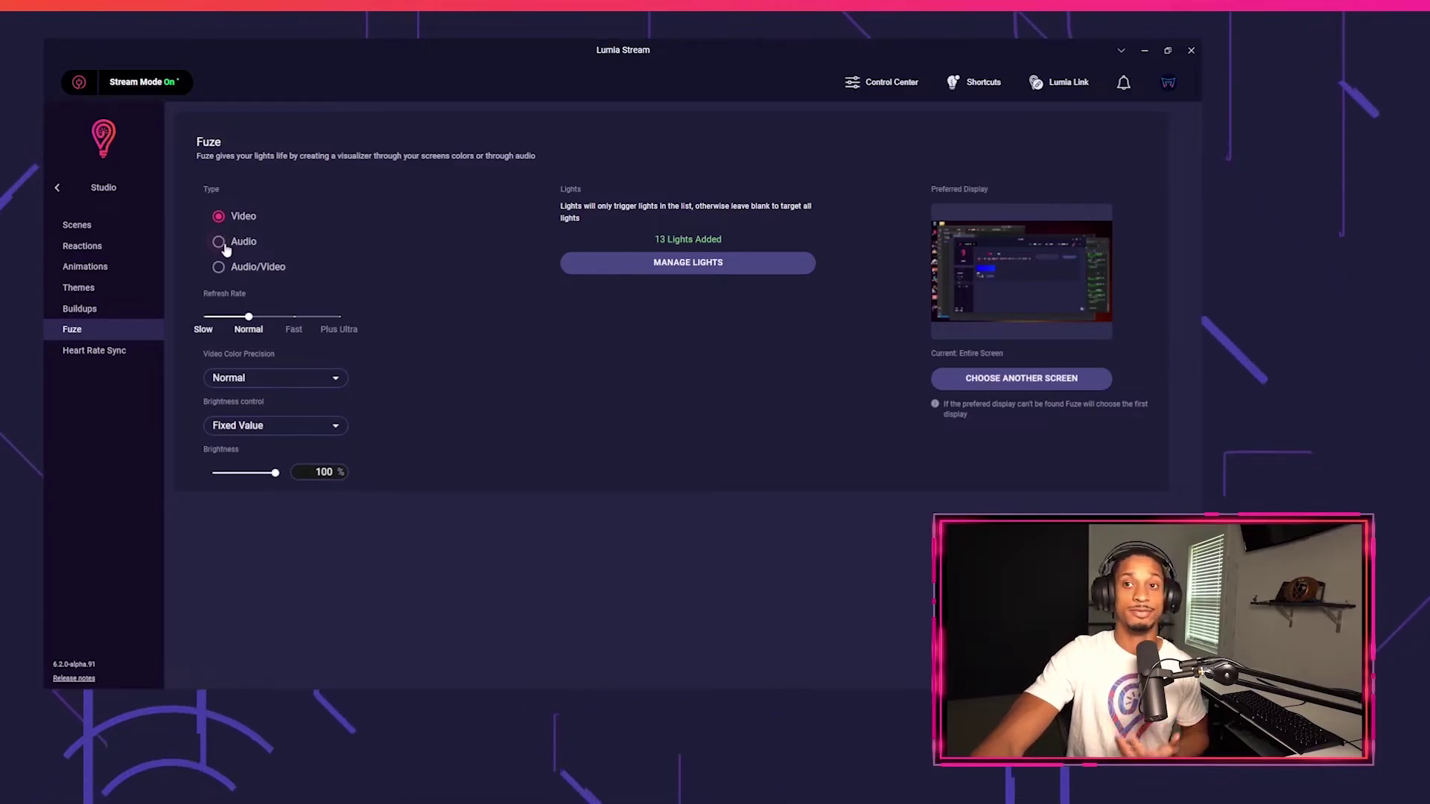
Switch Fuze to Audio mode with Chat Mic (TC-Helicon GoXLR) as the input
{"action": "left_click", "coordinate": [218, 242]}
{"action": "left_click", "coordinate": [323, 380]}
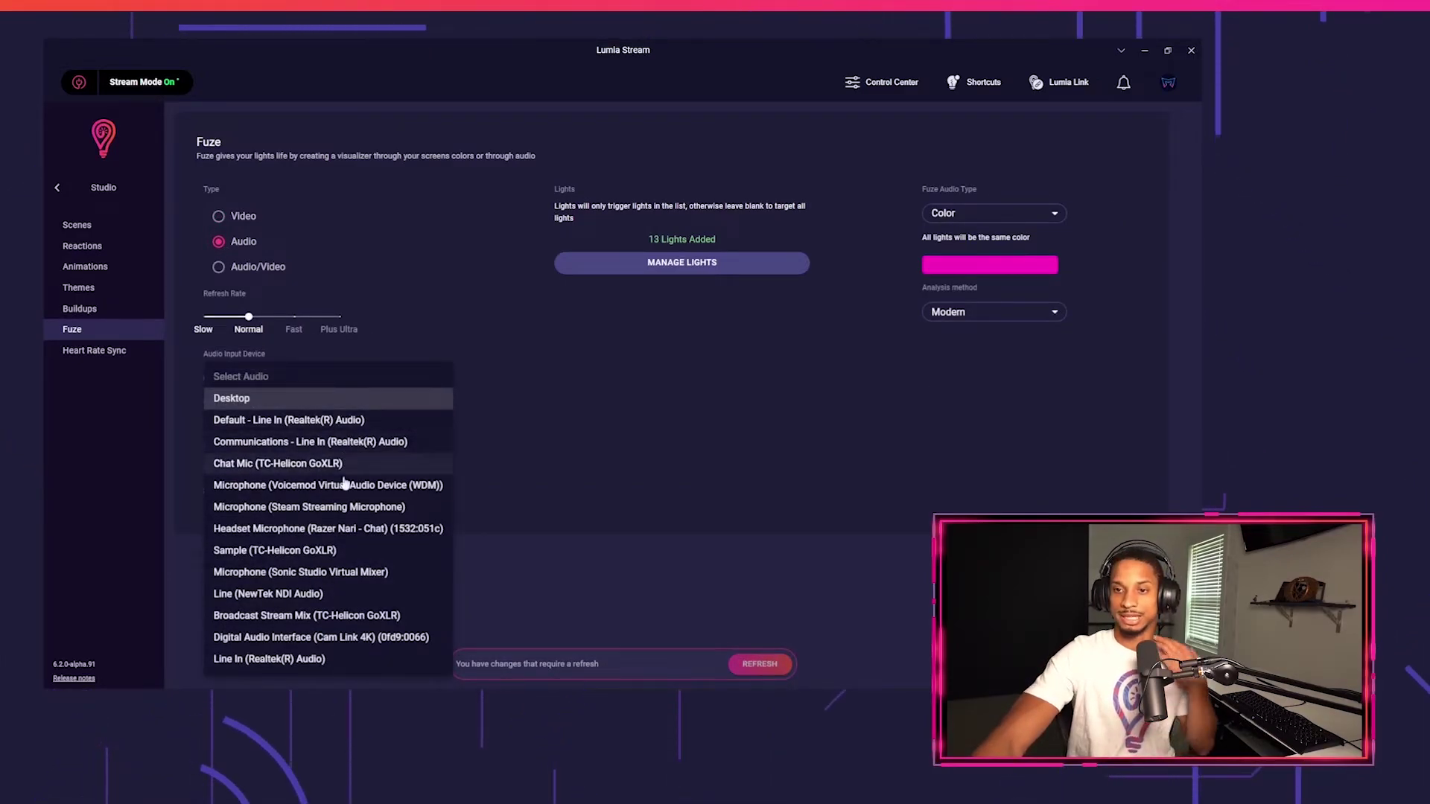
{"action": "left_click", "coordinate": [312, 463]}
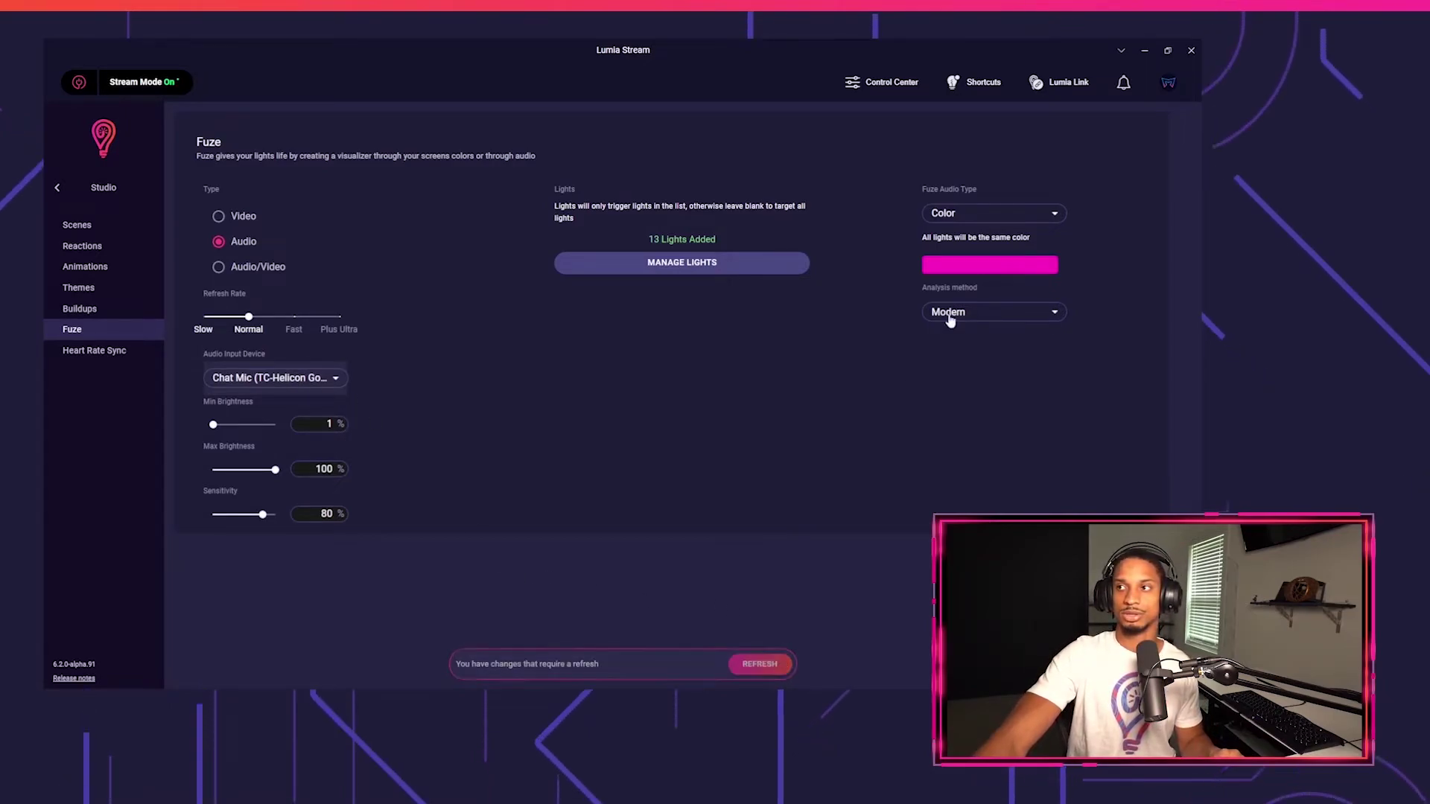
Change the Fuze colour from magenta to green and keep the Modern analysis method
{"action": "left_click", "coordinate": [963, 268]}
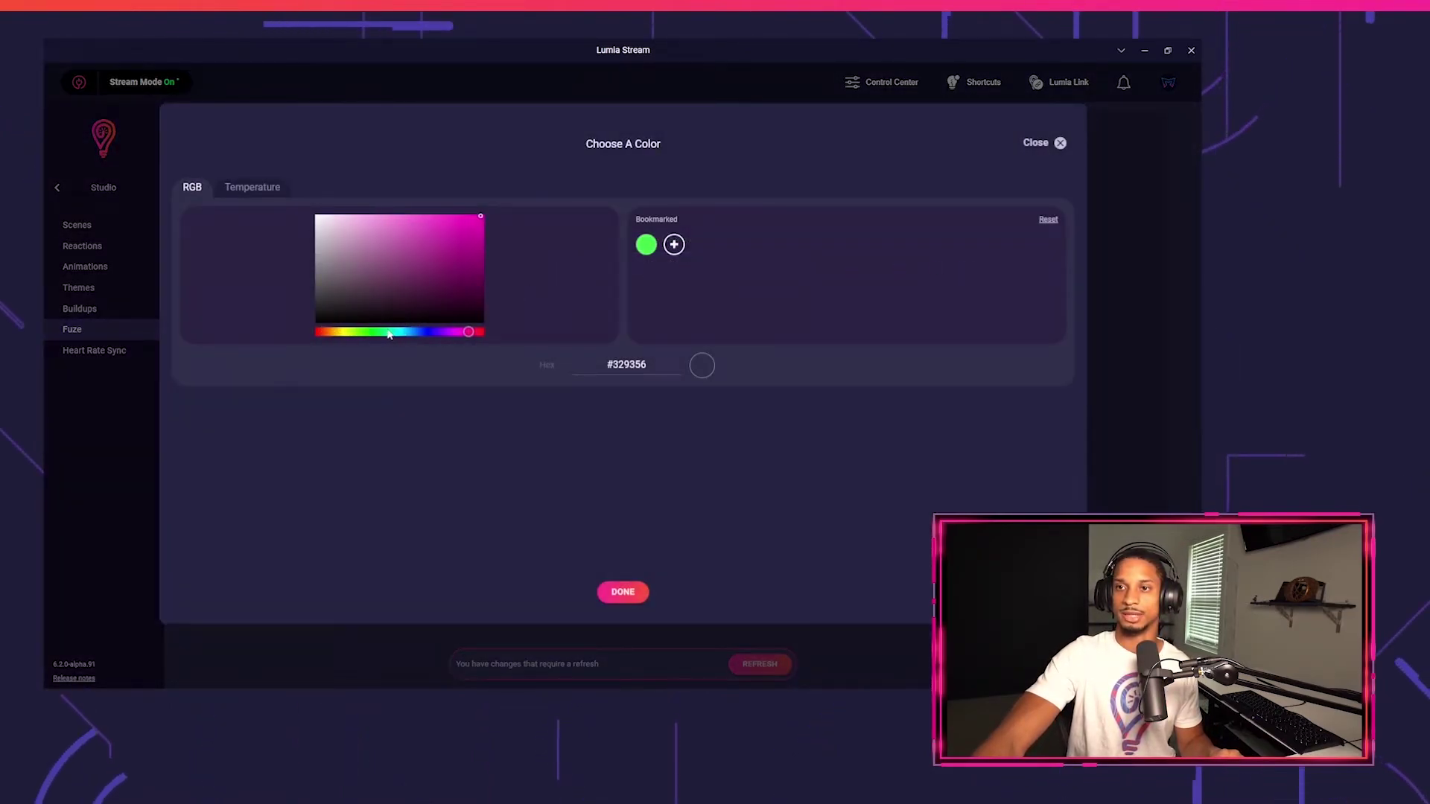
{"action": "left_click_drag", "start_coordinate": [389, 334], "coordinate": [362, 337]}
{"action": "left_click", "coordinate": [624, 593]}
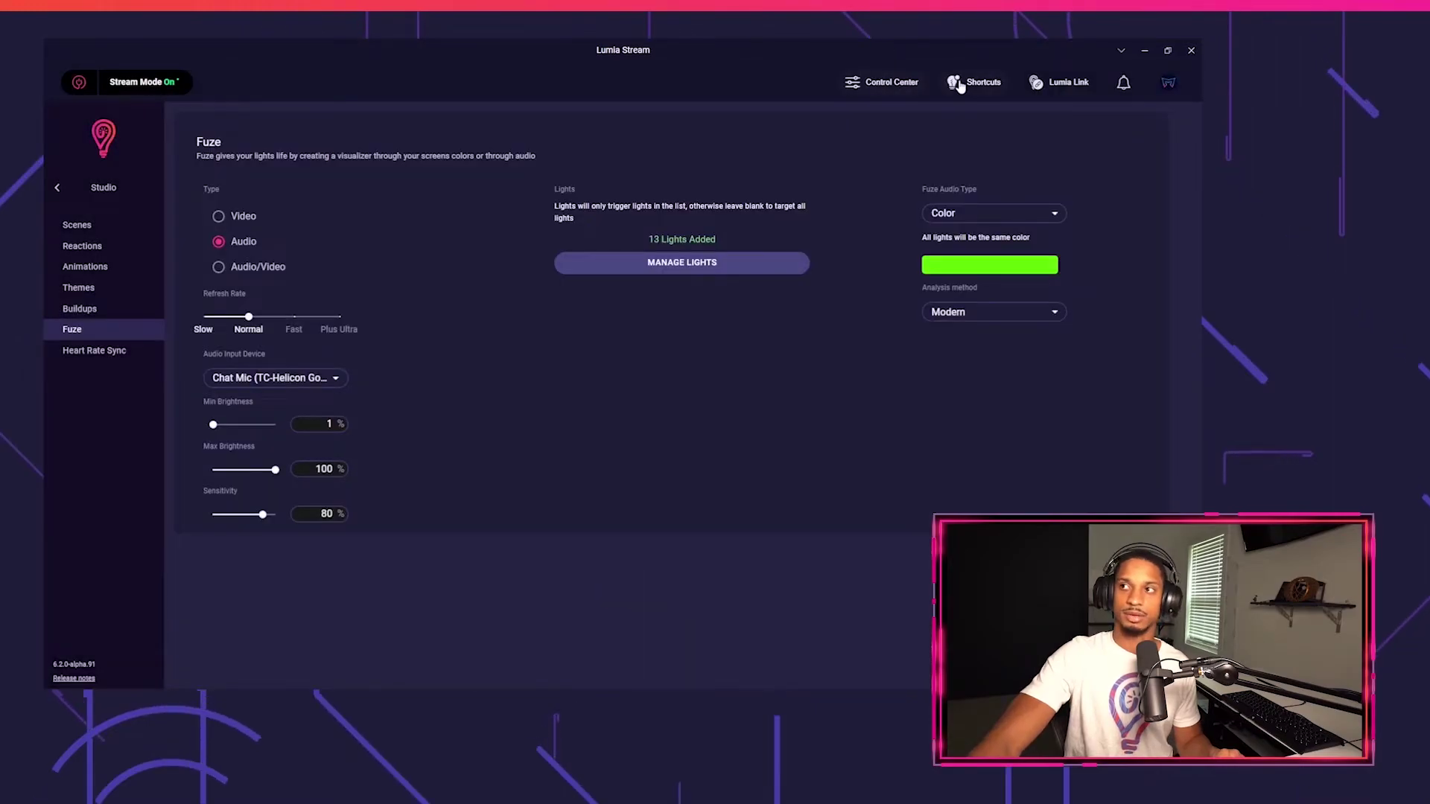
{"action": "left_click", "coordinate": [975, 82]}
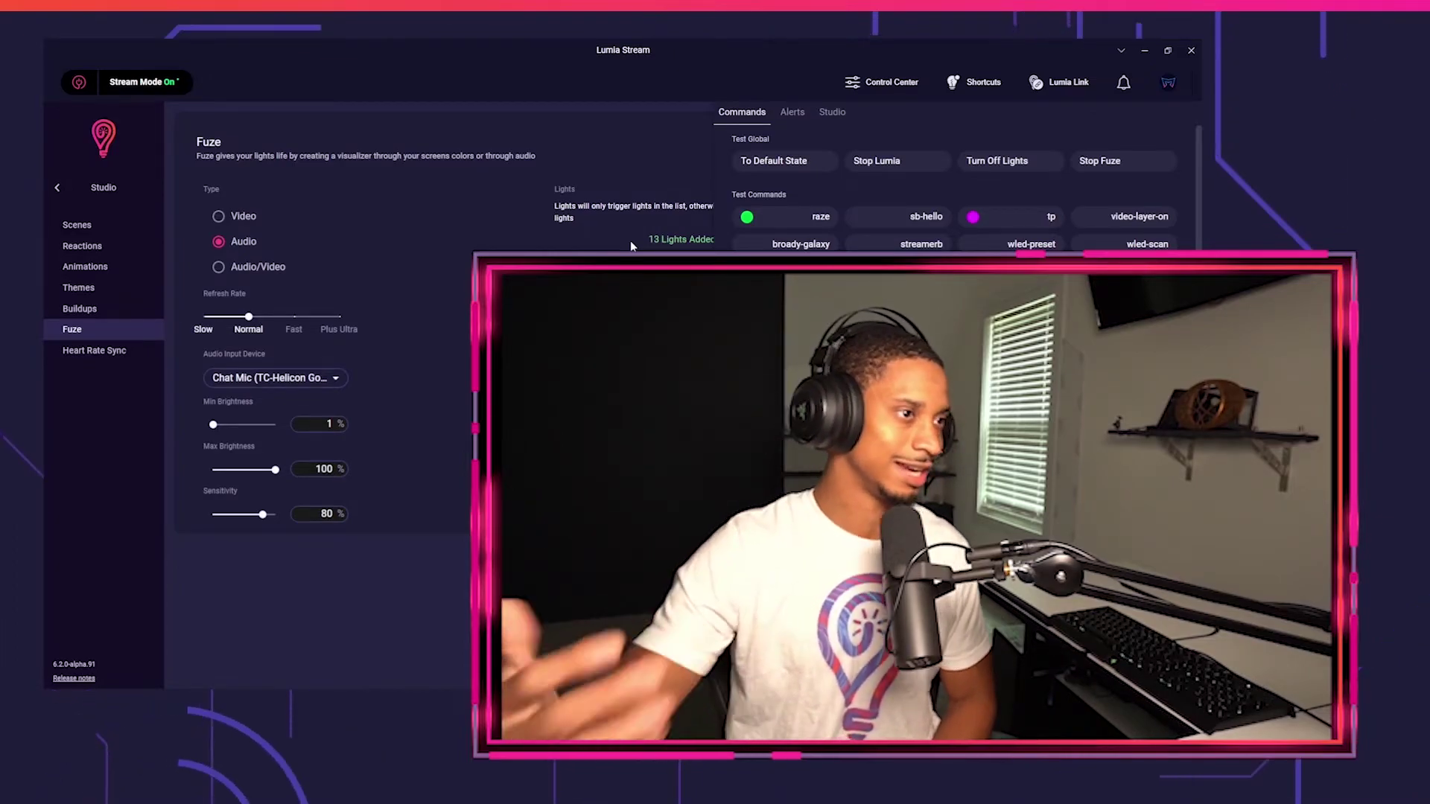
{"action": "left_click", "coordinate": [630, 239]}
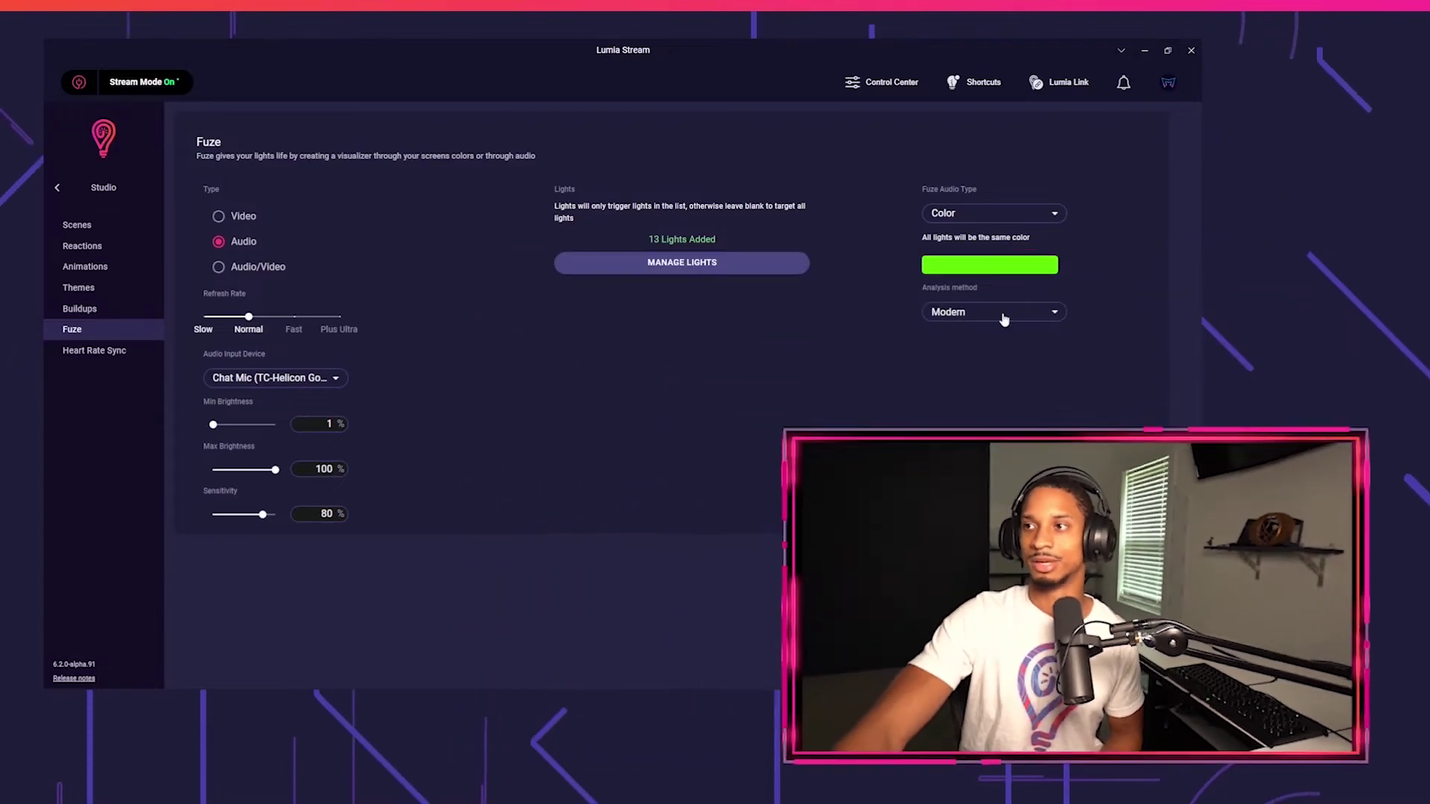
{"action": "left_click", "coordinate": [1005, 317]}
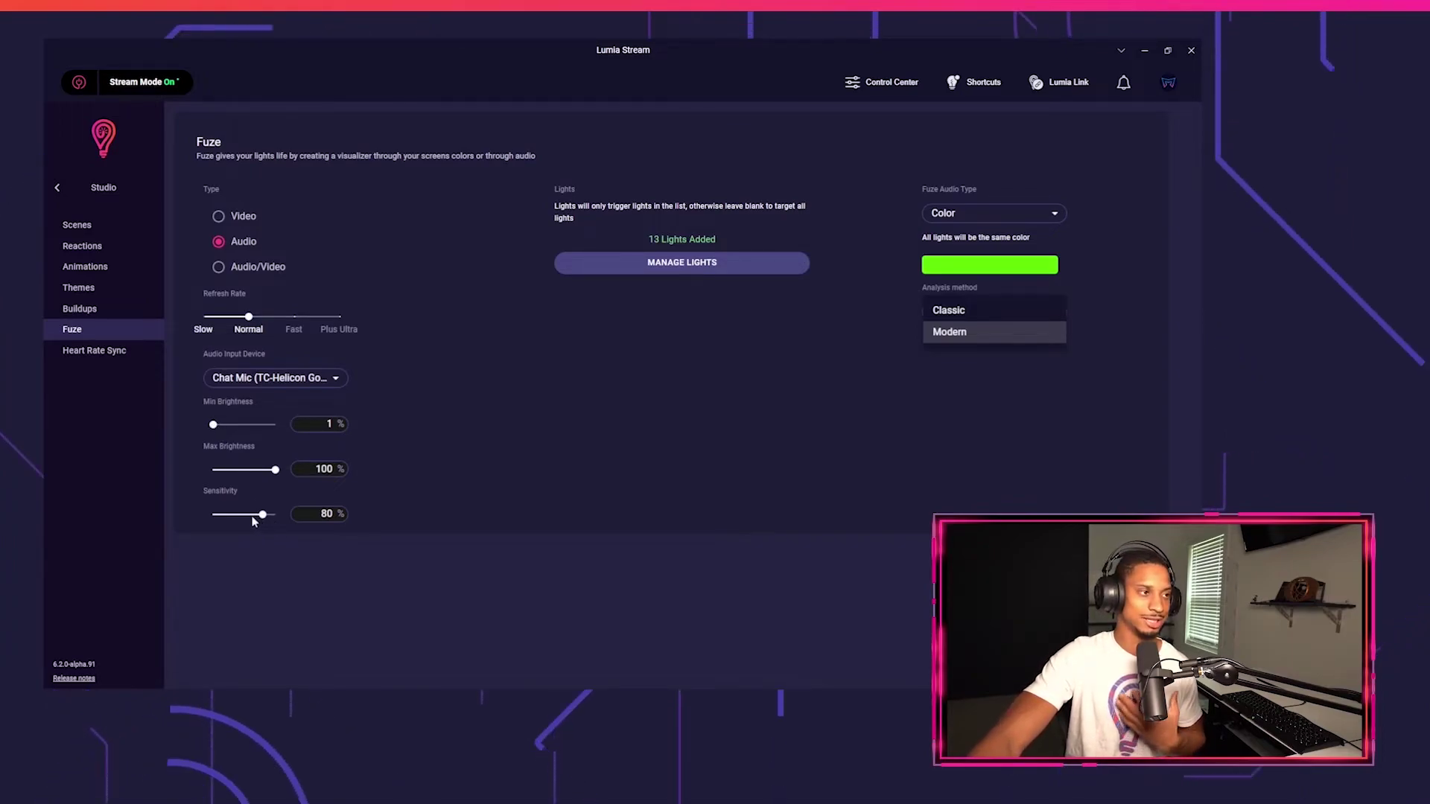
{"action": "key", "text": "Escape"}
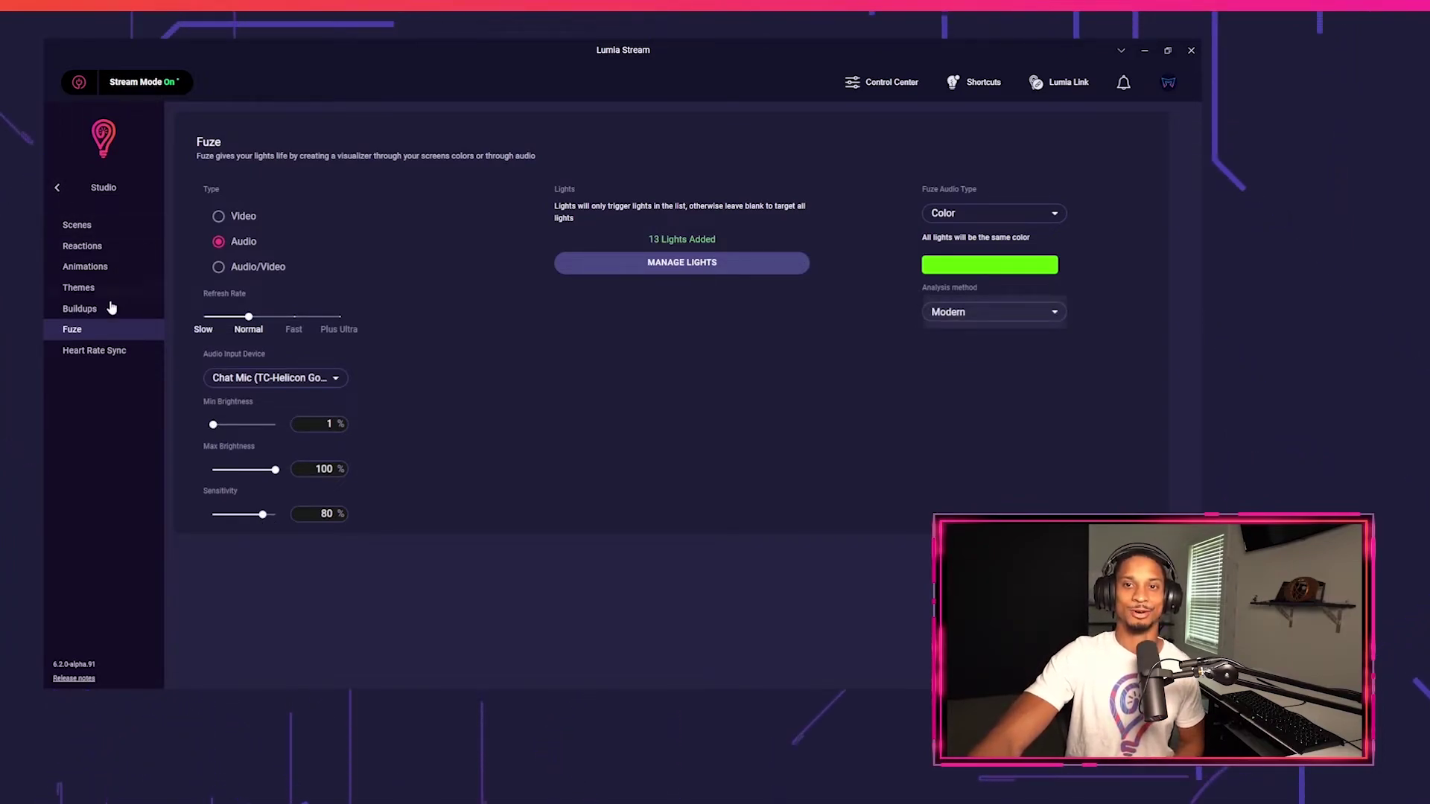
Open the Heart Rate Sync settings to review them
{"action": "left_click", "coordinate": [103, 353]}
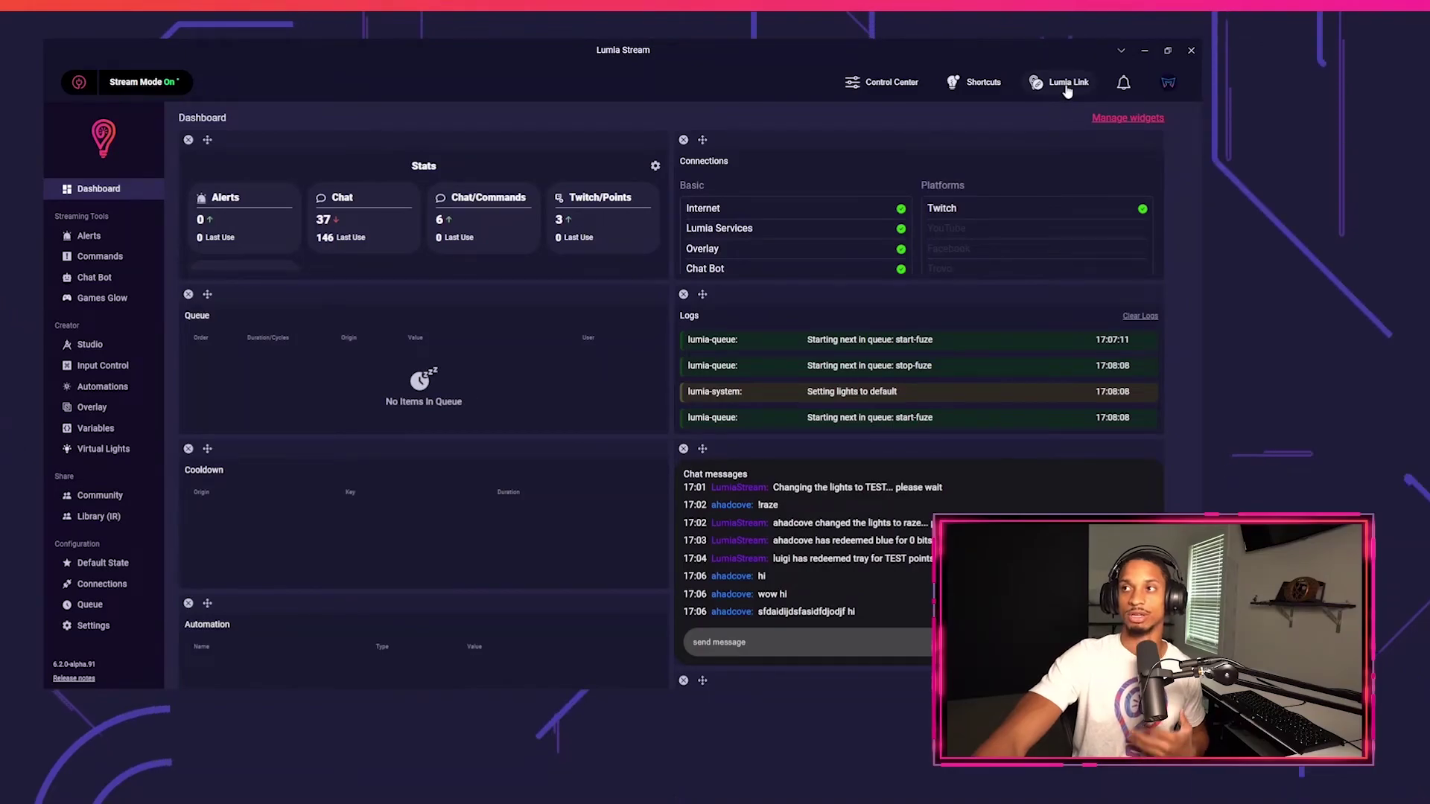
Copy the Lumia Link connection link into a new Firefox tab's address bar
{"action": "left_click", "coordinate": [1067, 88]}
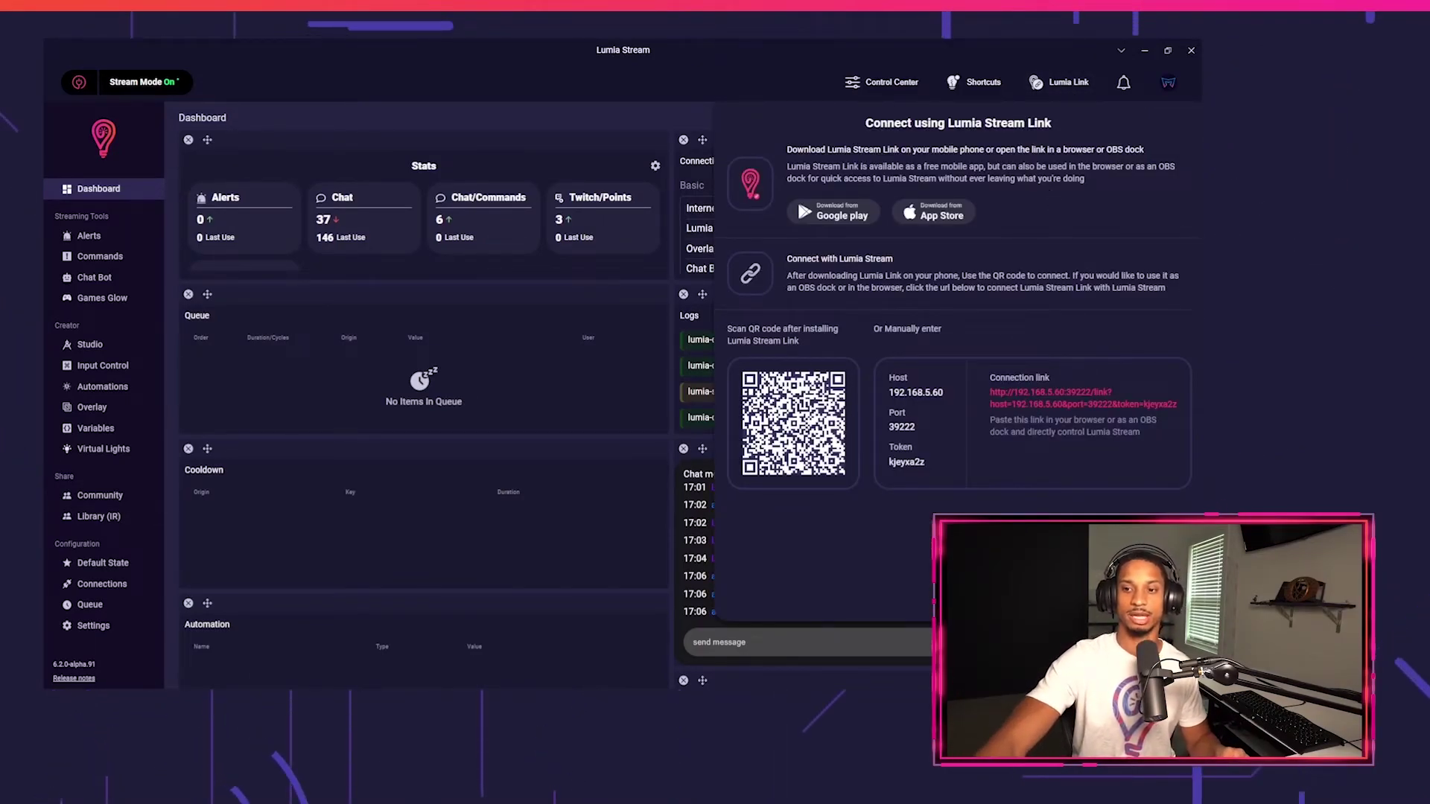
{"action": "mouse_move", "coordinate": [460, 677]}
{"action": "left_click", "coordinate": [570, 677]}
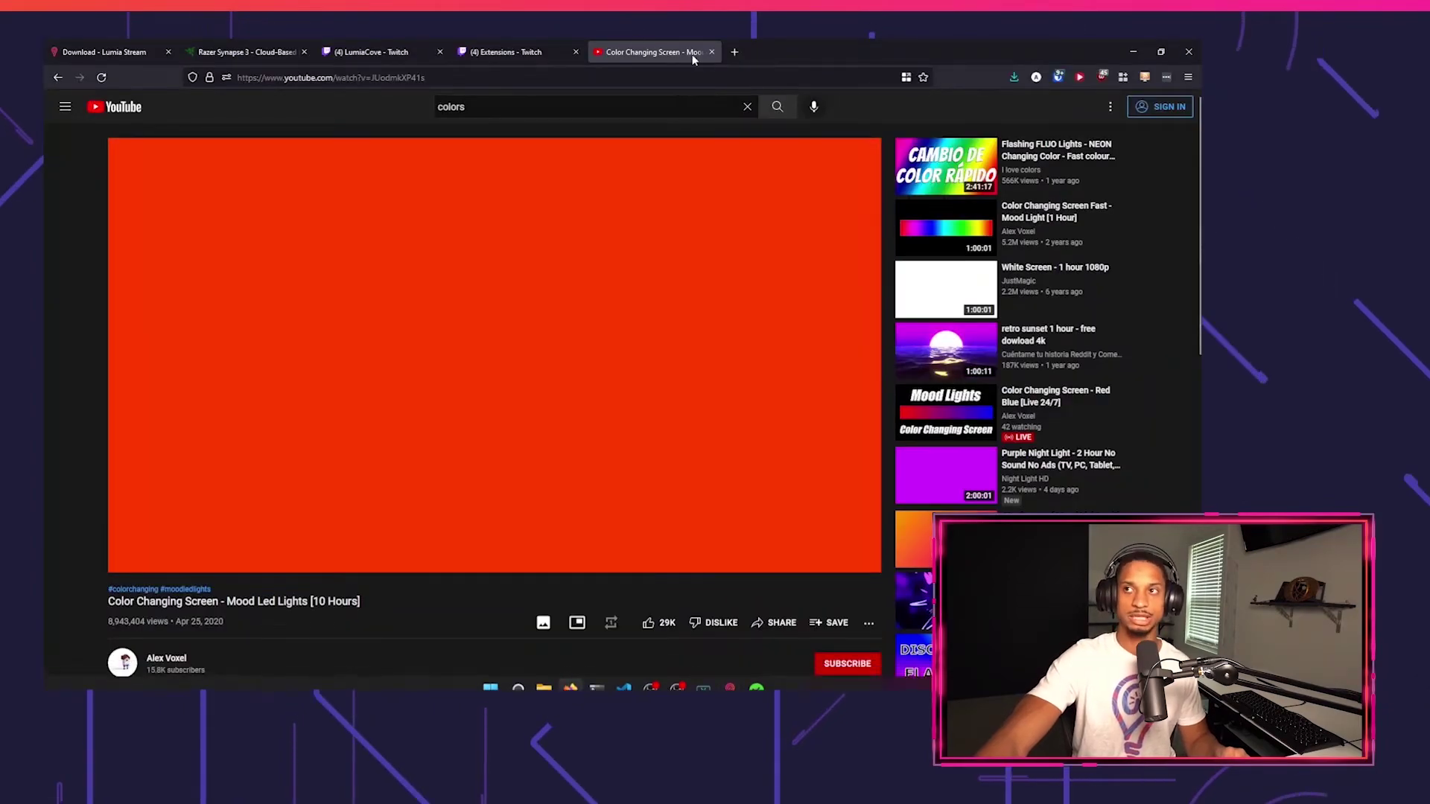
{"action": "key", "text": "ctrl+t"}
{"action": "key", "text": "super+v"}
{"action": "left_click", "coordinate": [743, 680]}
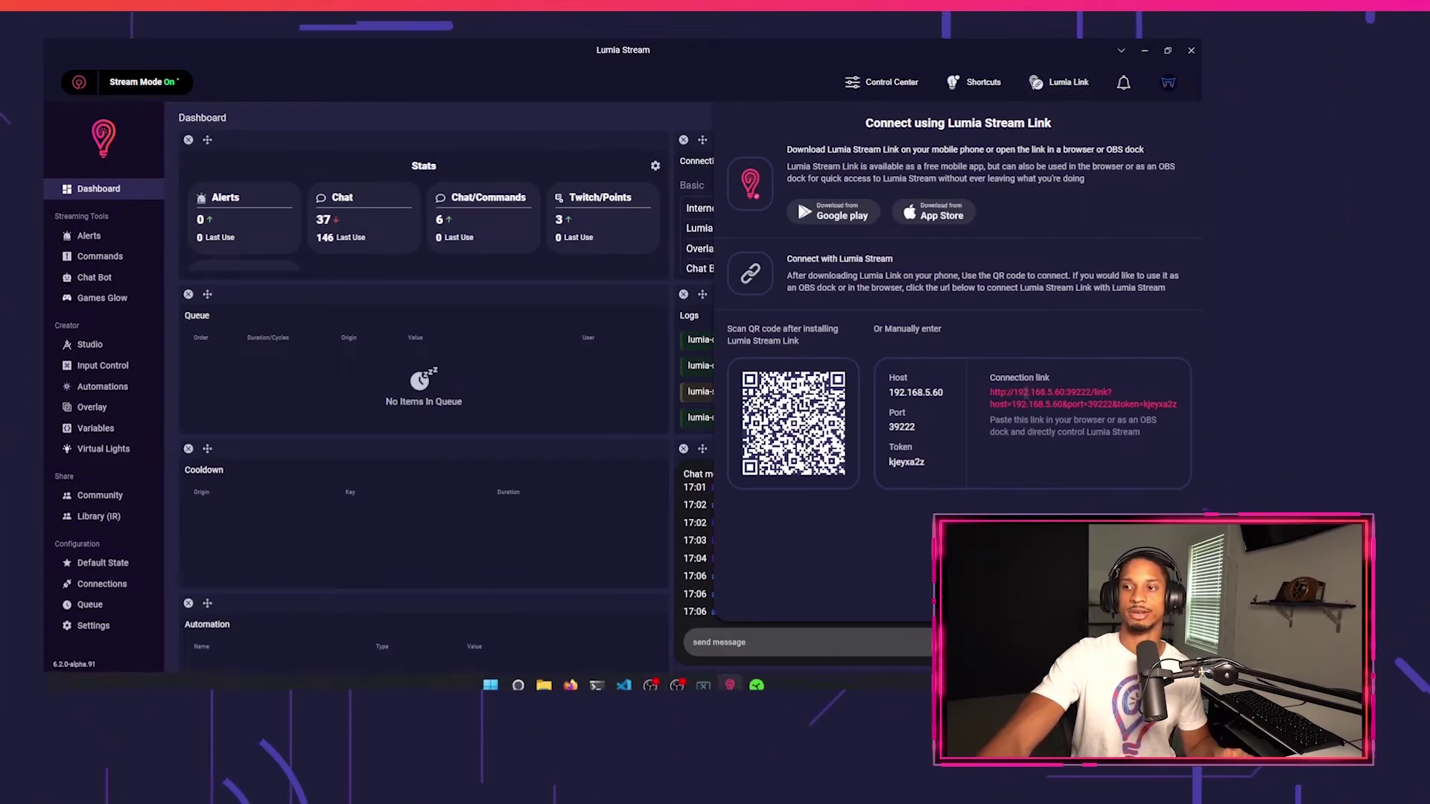
{"action": "left_click", "coordinate": [571, 676]}
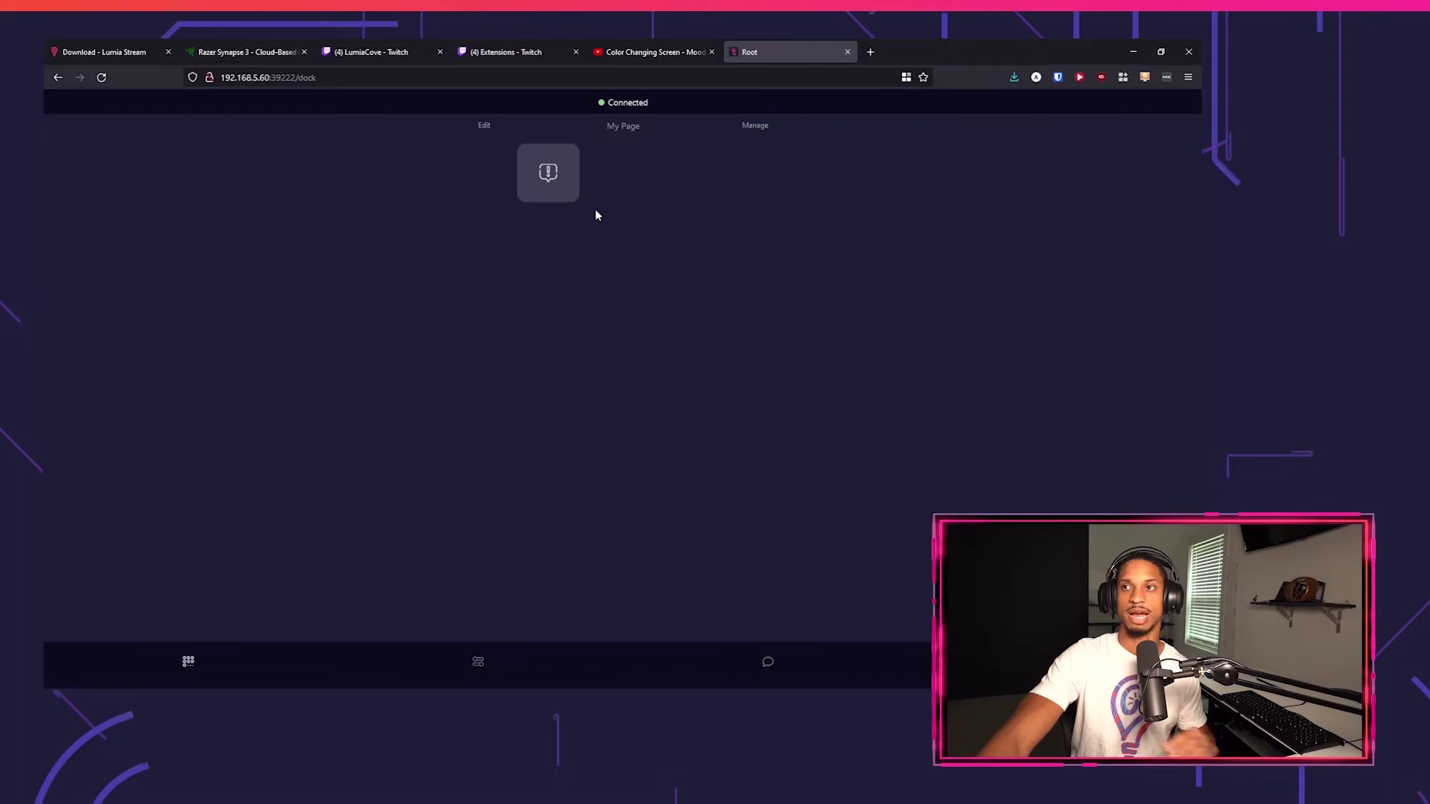
Show the Control page's command buttons in Lumia Stream Link and fire the aqua command
{"action": "left_click", "coordinate": [478, 661]}
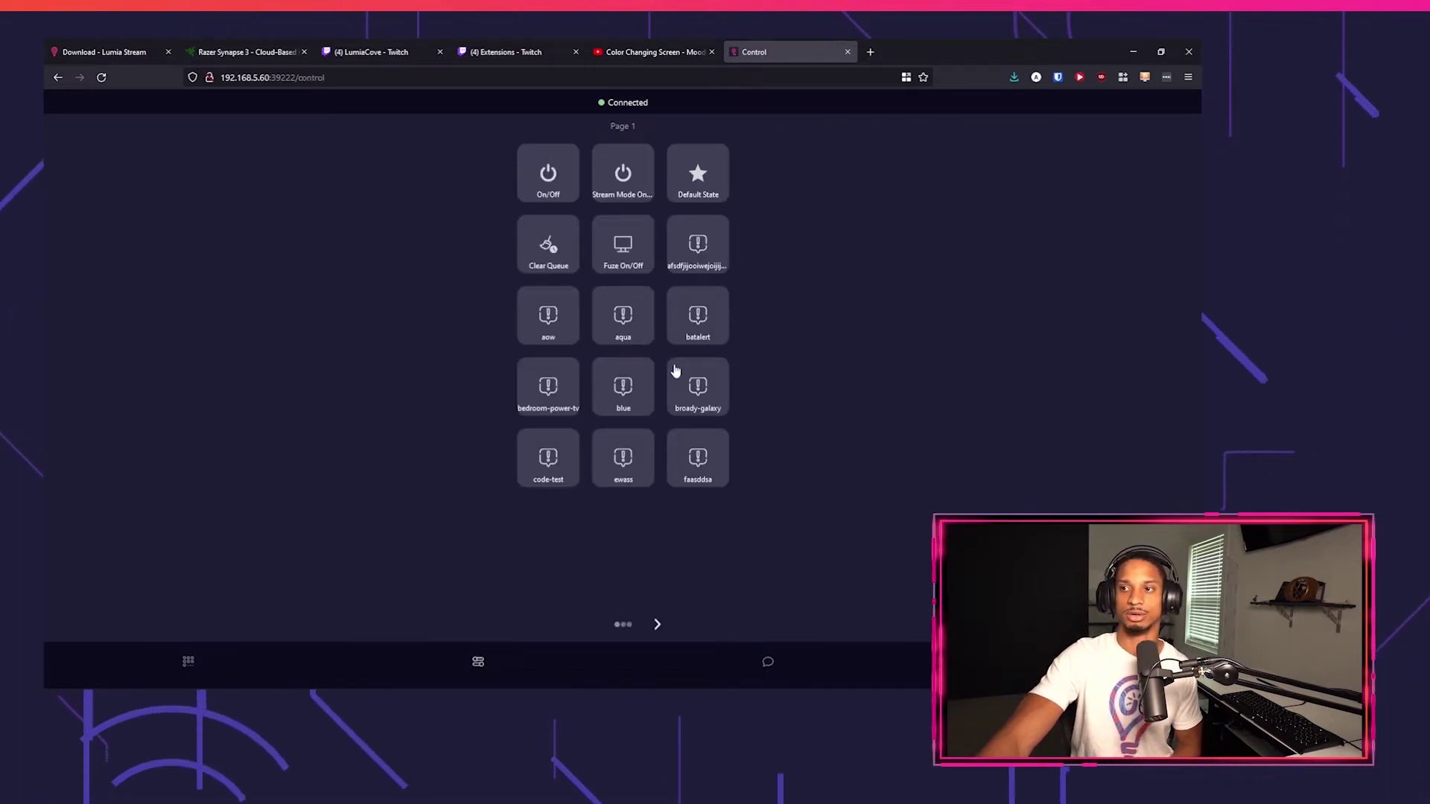
{"action": "left_click", "coordinate": [615, 336]}
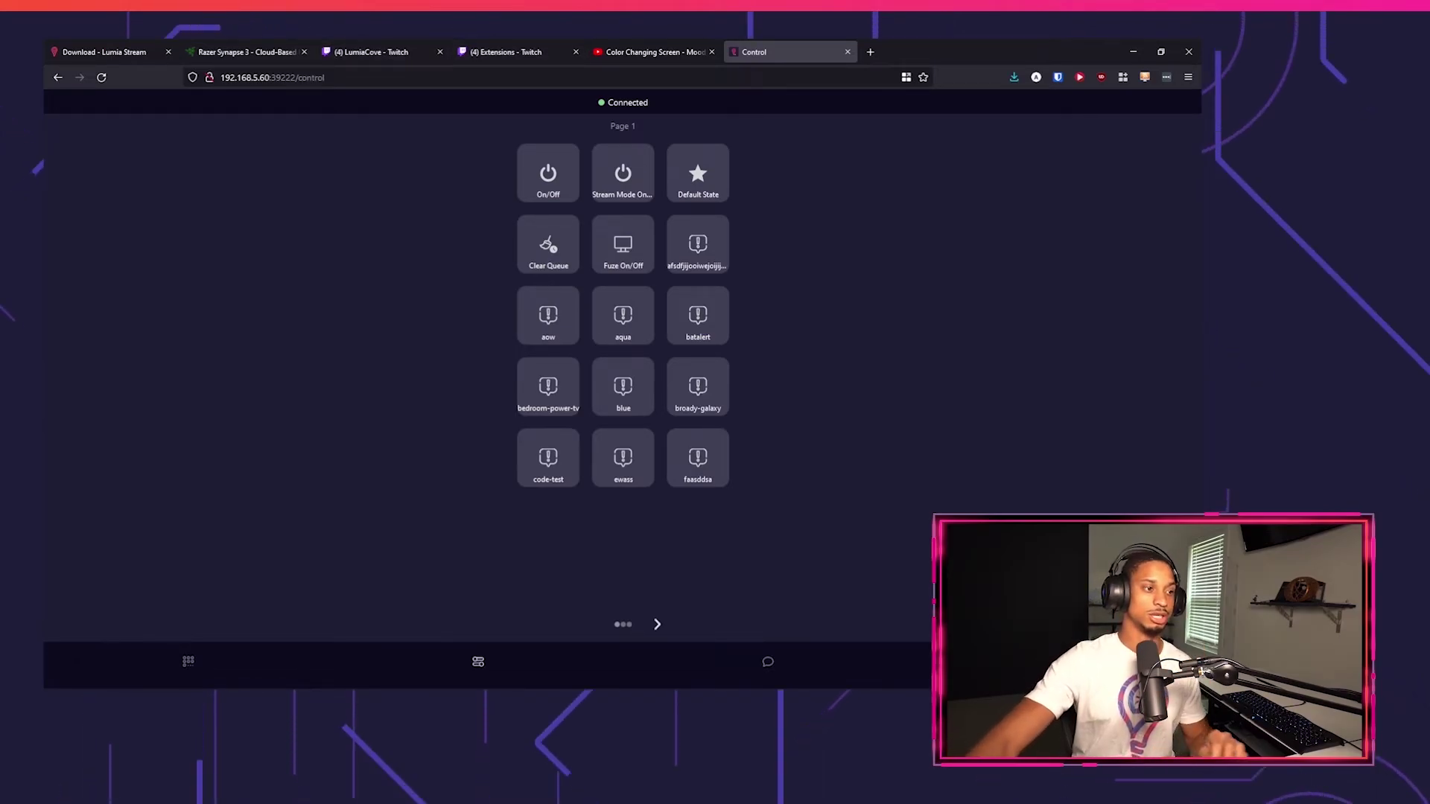
Create an OBS custom browser dock 'Lumia Link' using the connection link, docked beside the preview
{"action": "key", "text": "super+d"}
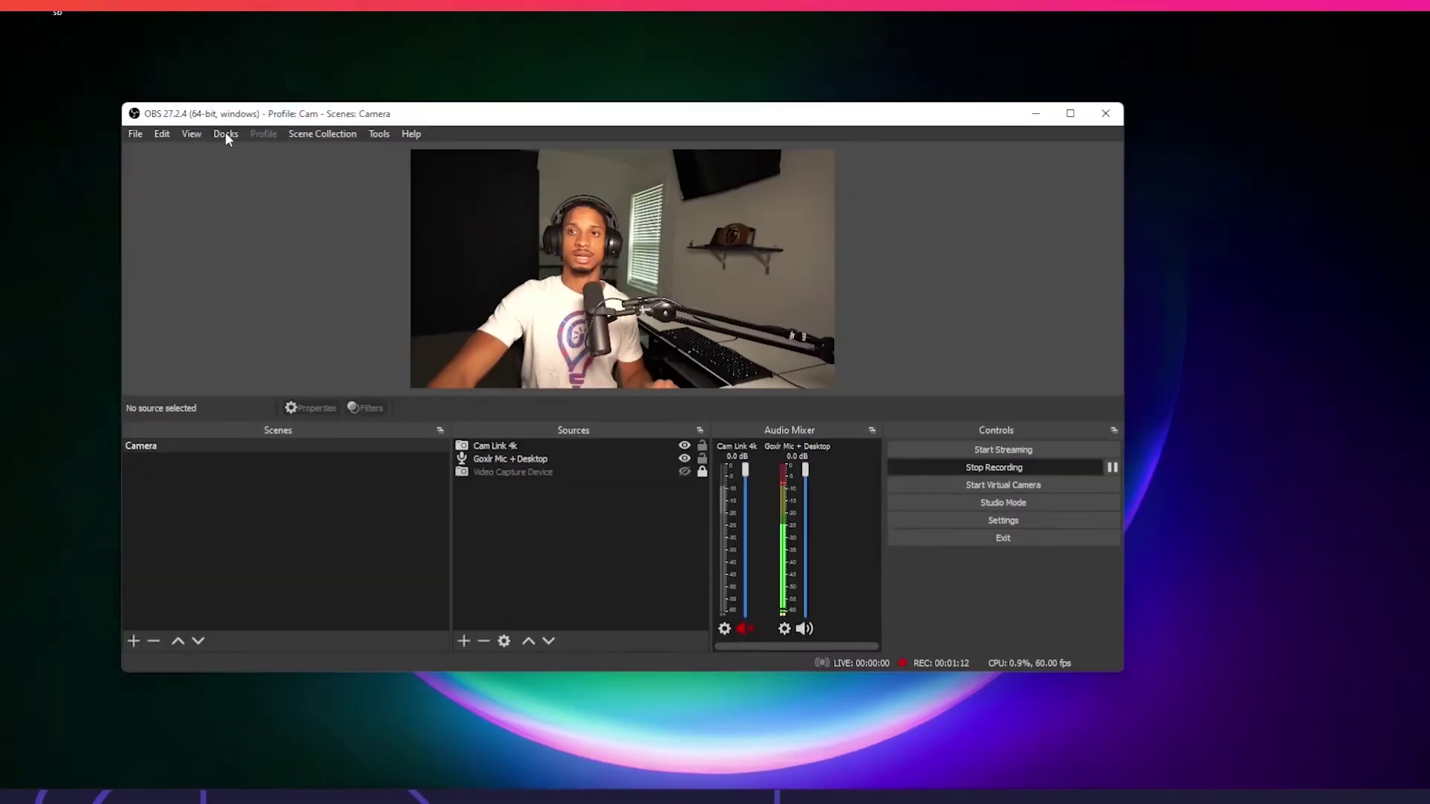
{"action": "left_click", "coordinate": [223, 132]}
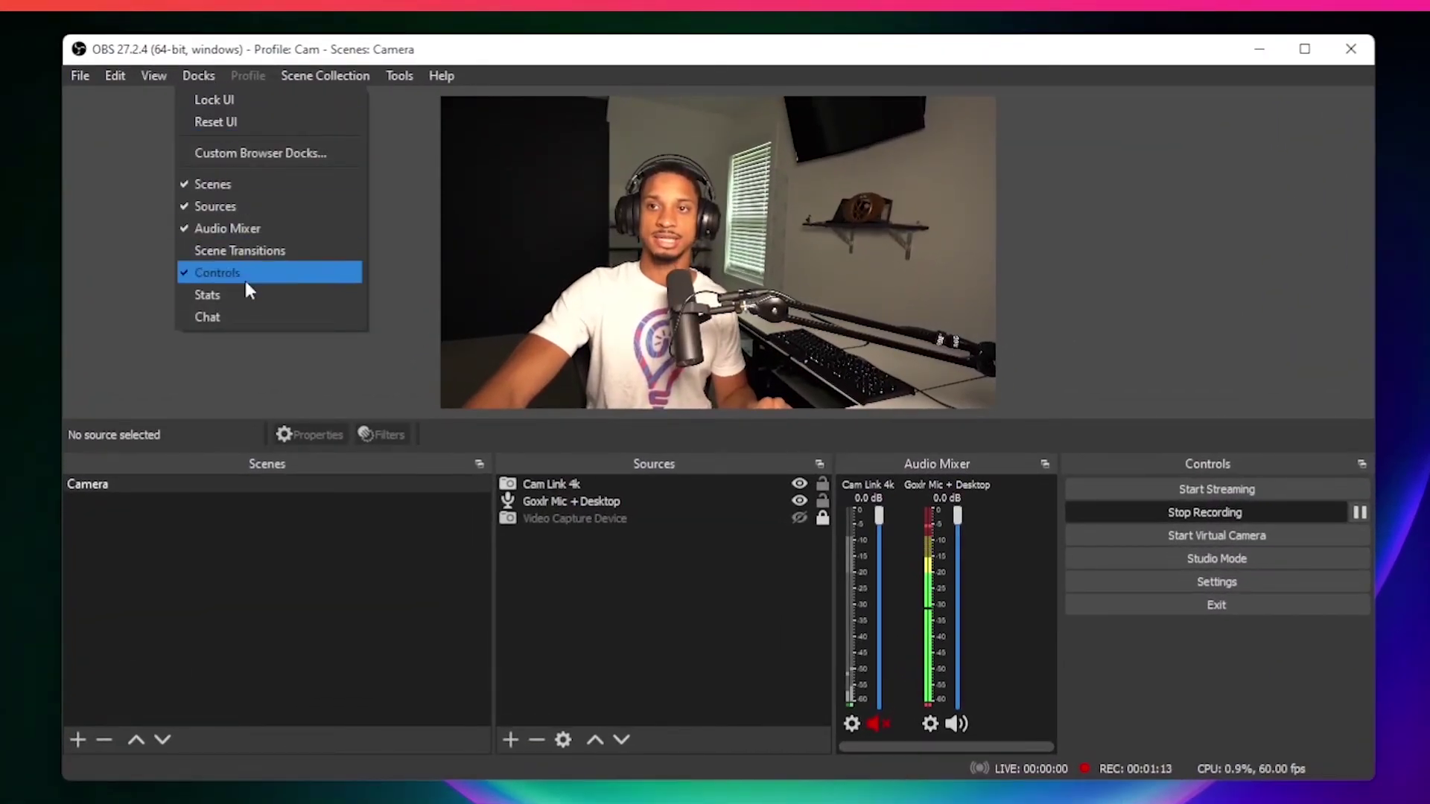
{"action": "left_click", "coordinate": [248, 154]}
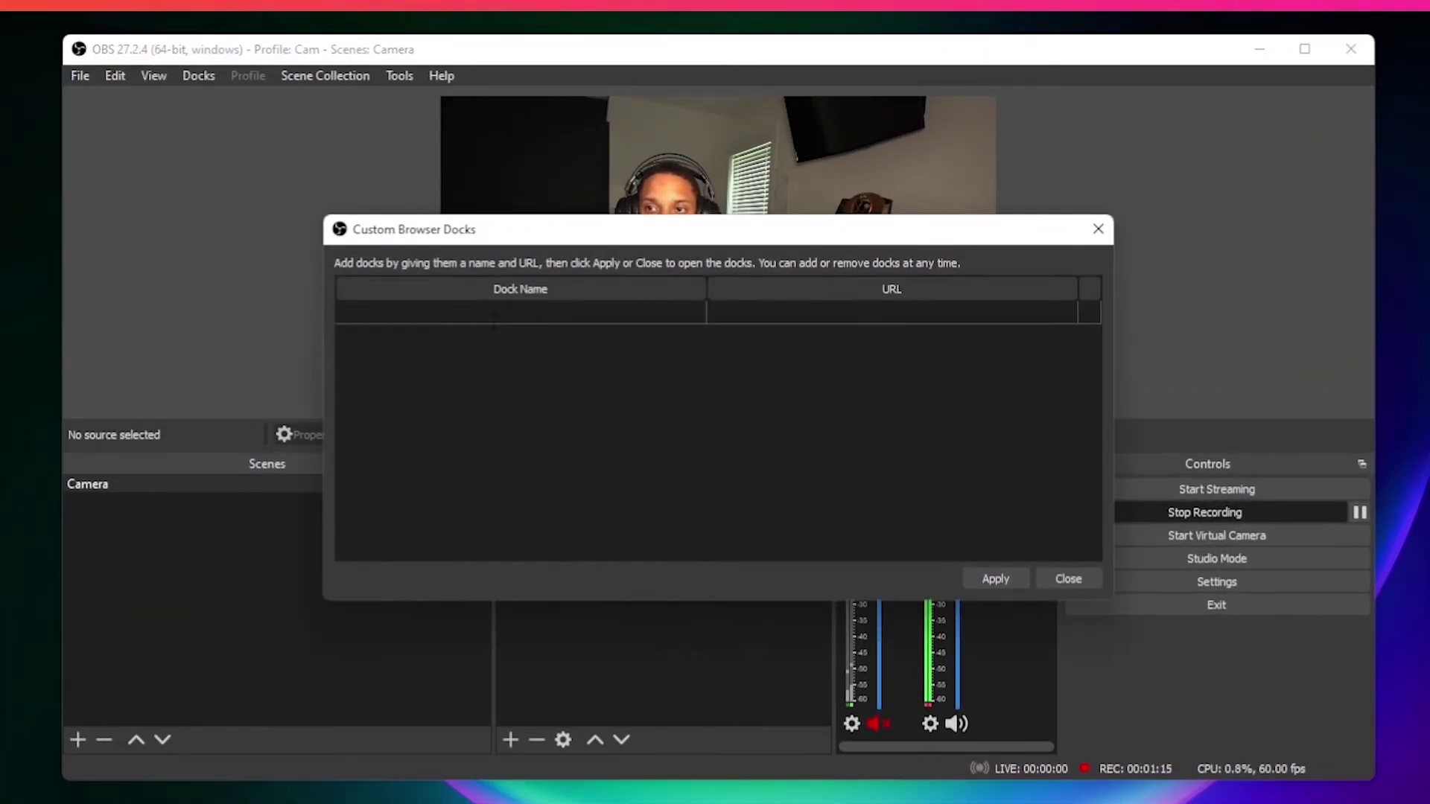
{"action": "left_click", "coordinate": [454, 312]}
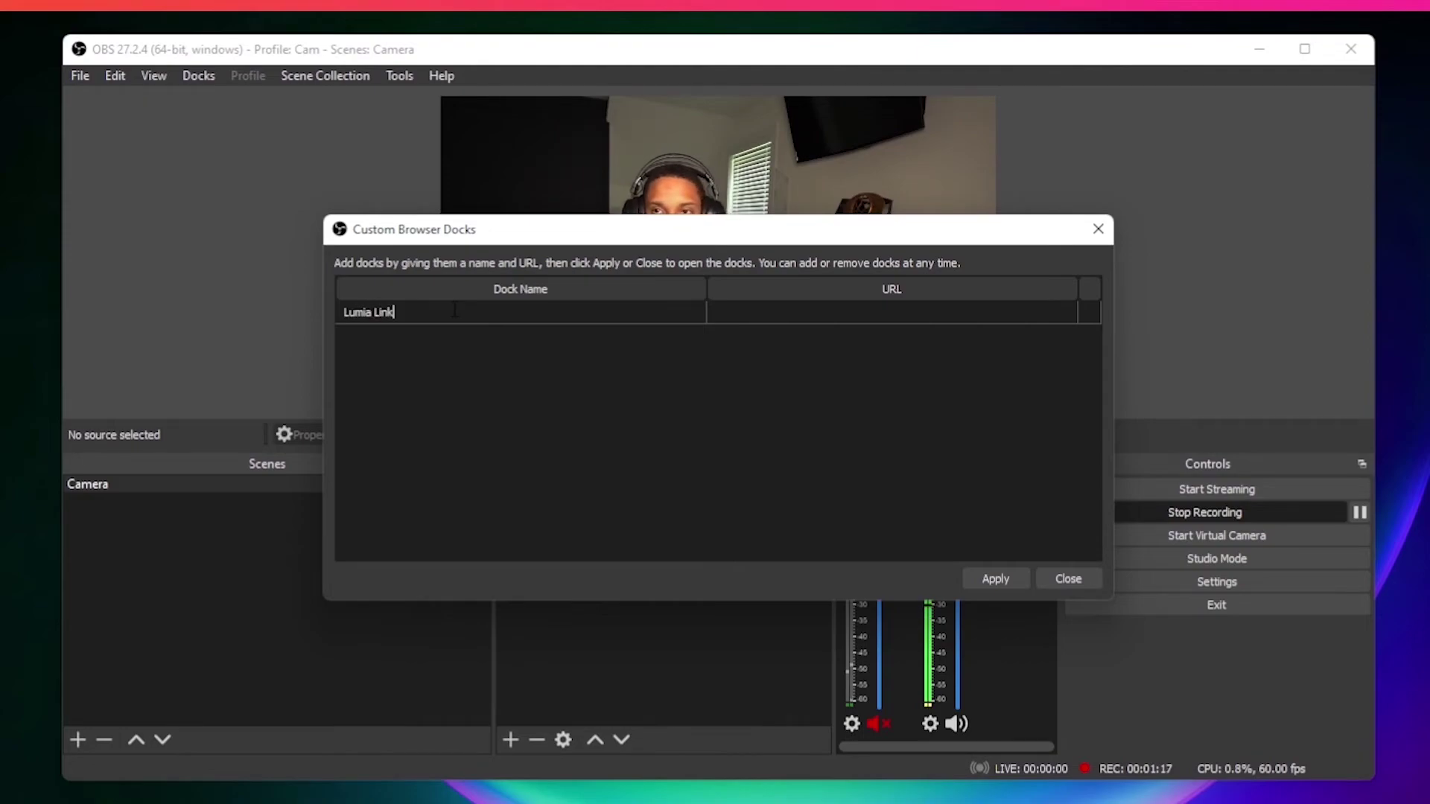
{"action": "key", "text": "ctrl+v"}
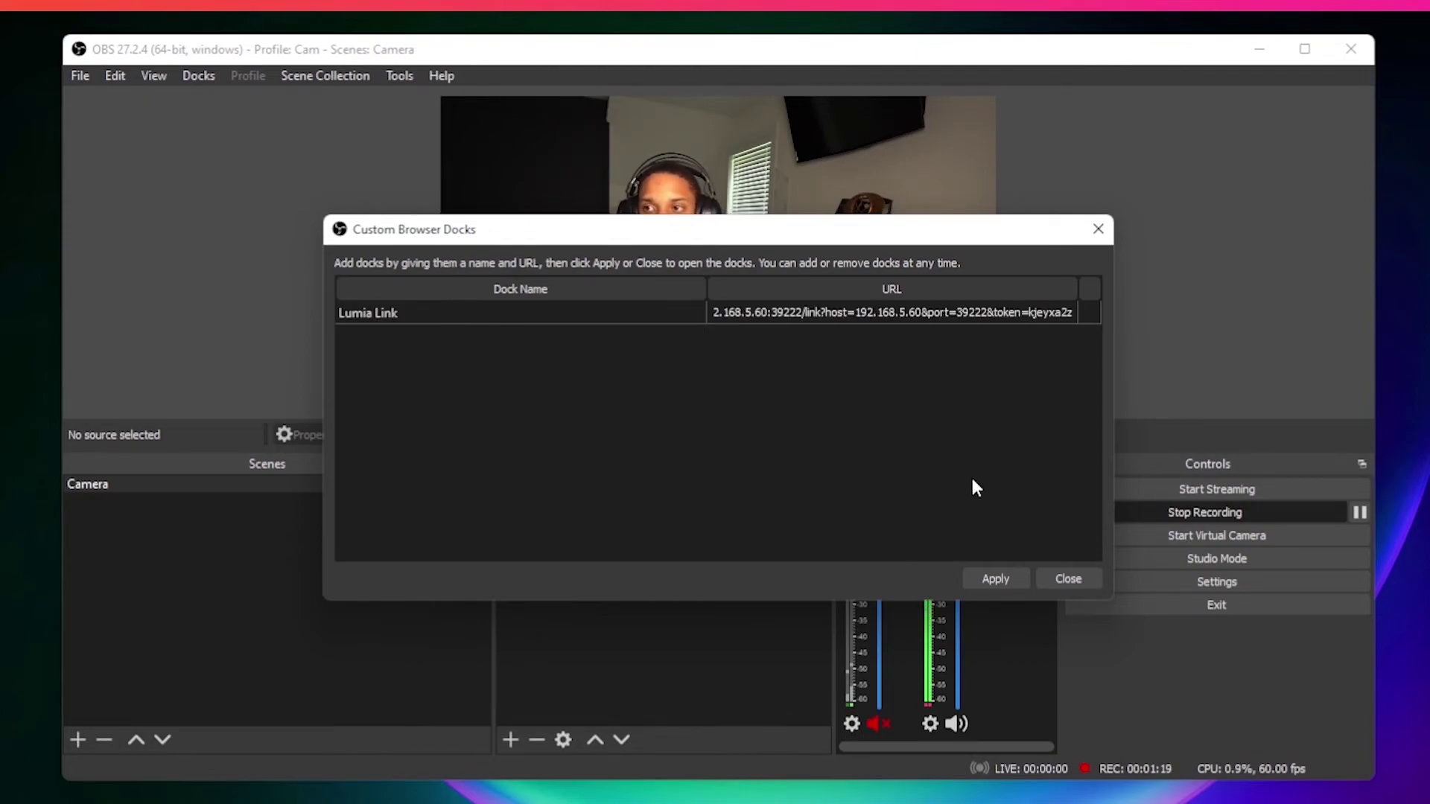
{"action": "left_click", "coordinate": [987, 578]}
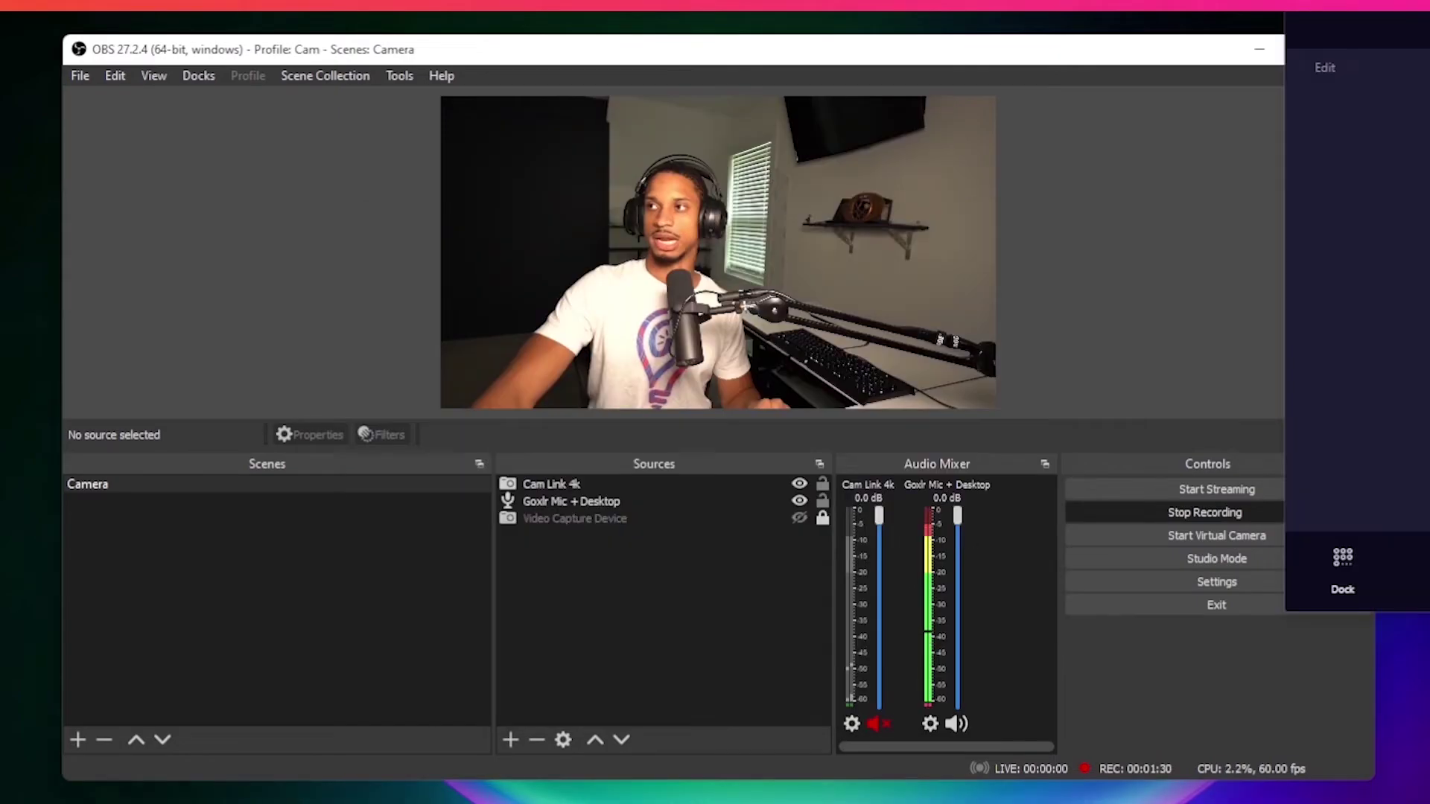
{"action": "left_click_drag", "start_coordinate": [1333, 61], "coordinate": [1308, 201]}
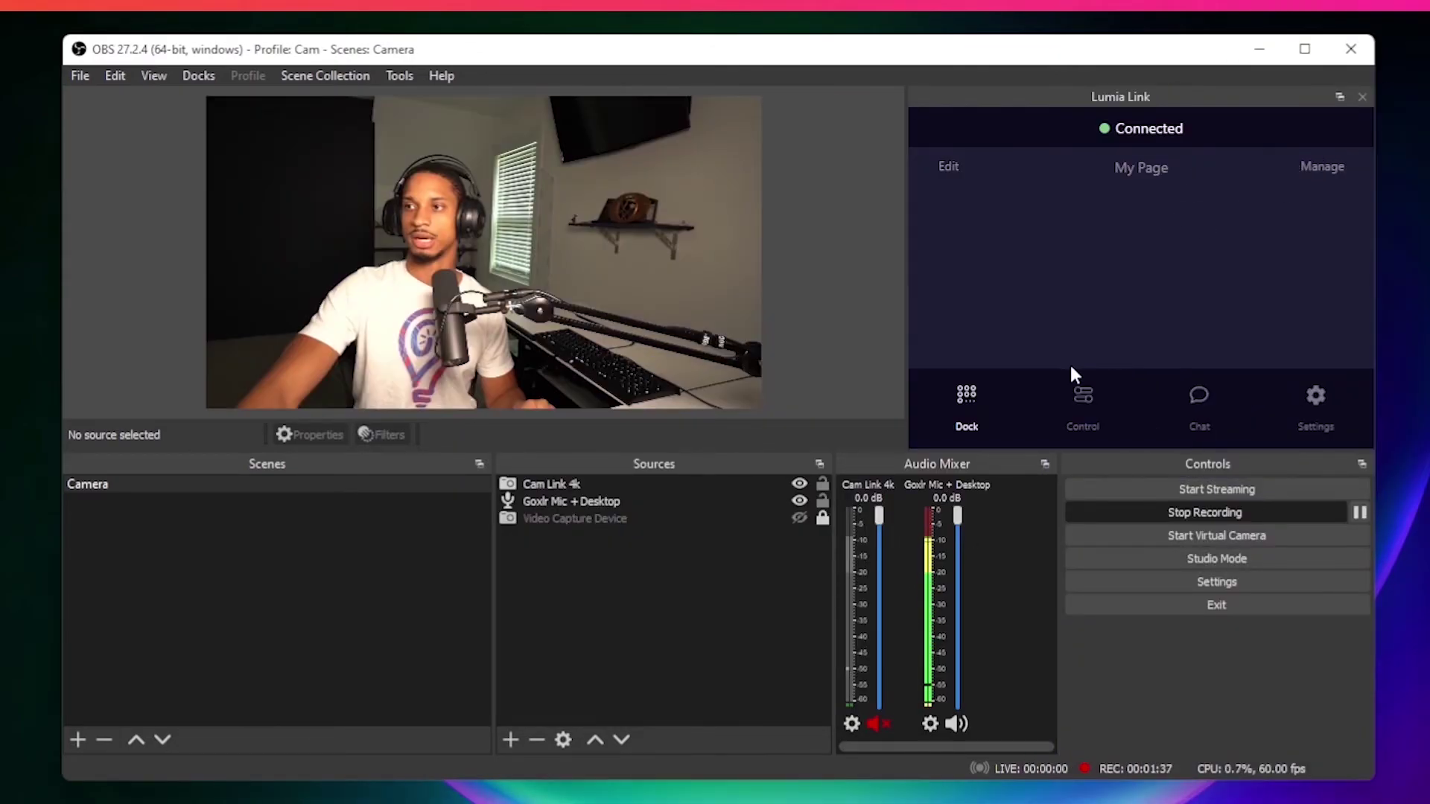
Trigger the blue command on the dock's Control page, then pink on Page 2
{"action": "left_click", "coordinate": [1083, 399]}
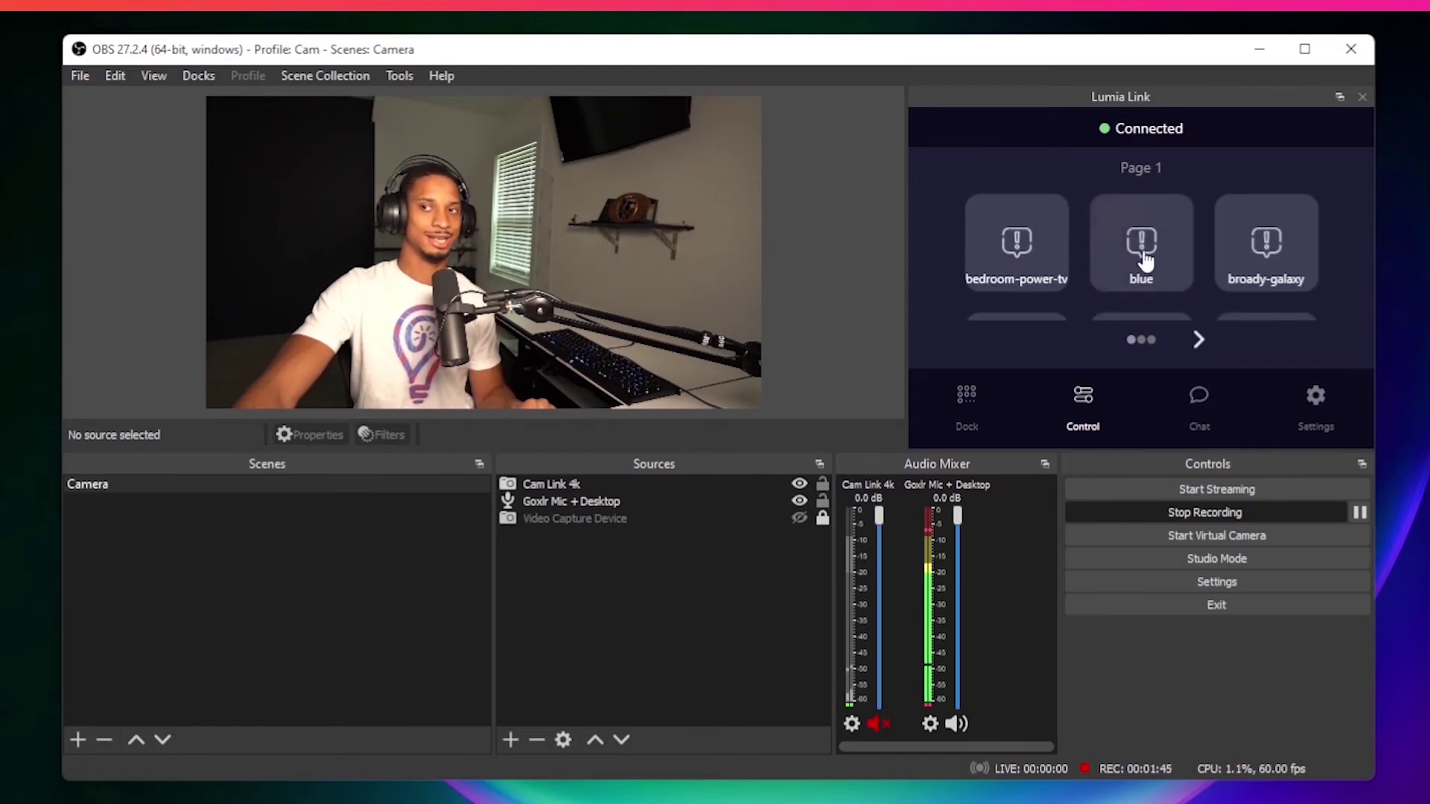
{"action": "left_click", "coordinate": [1144, 266]}
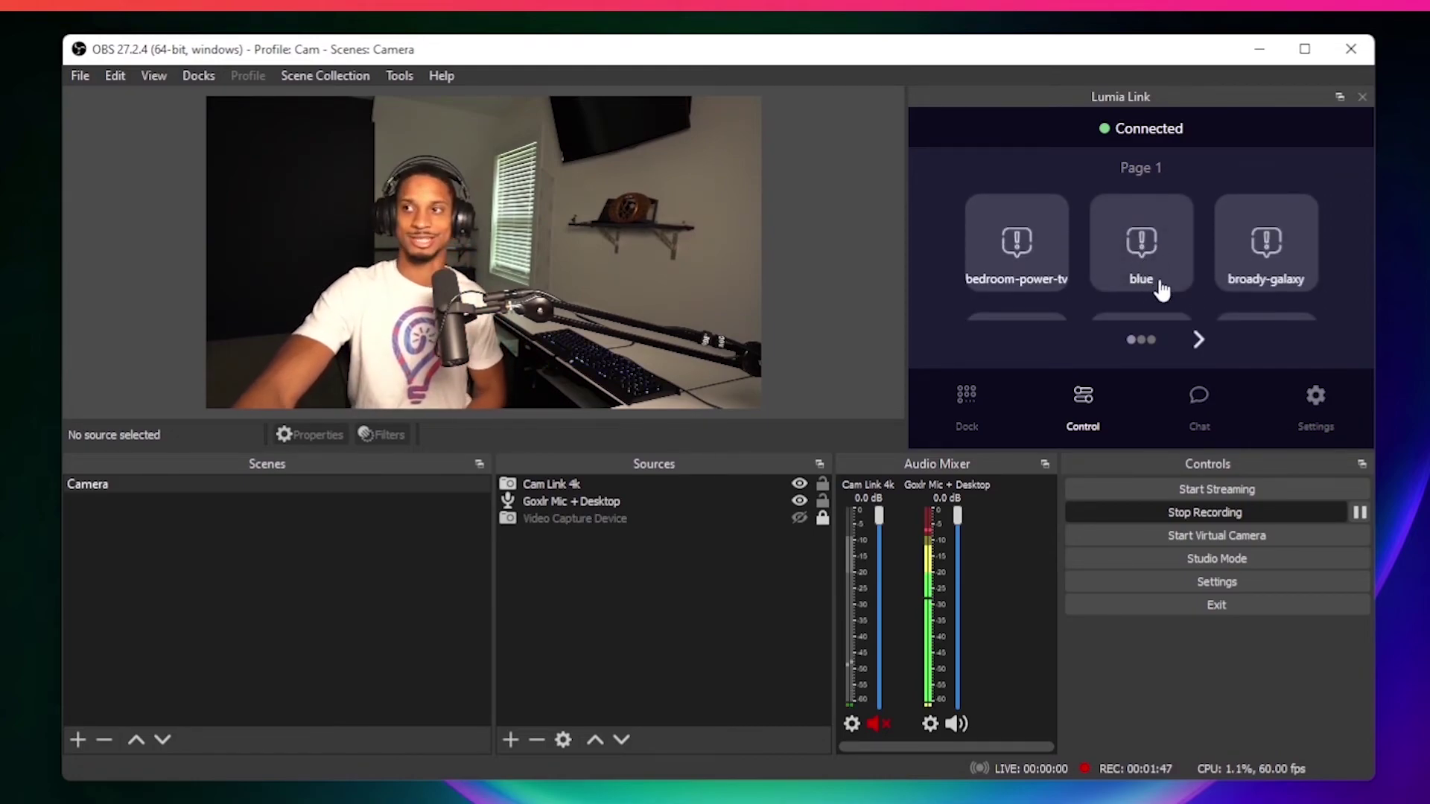
{"action": "scroll", "coordinate": [1221, 298], "scroll_direction": "down", "scroll_amount": 3}
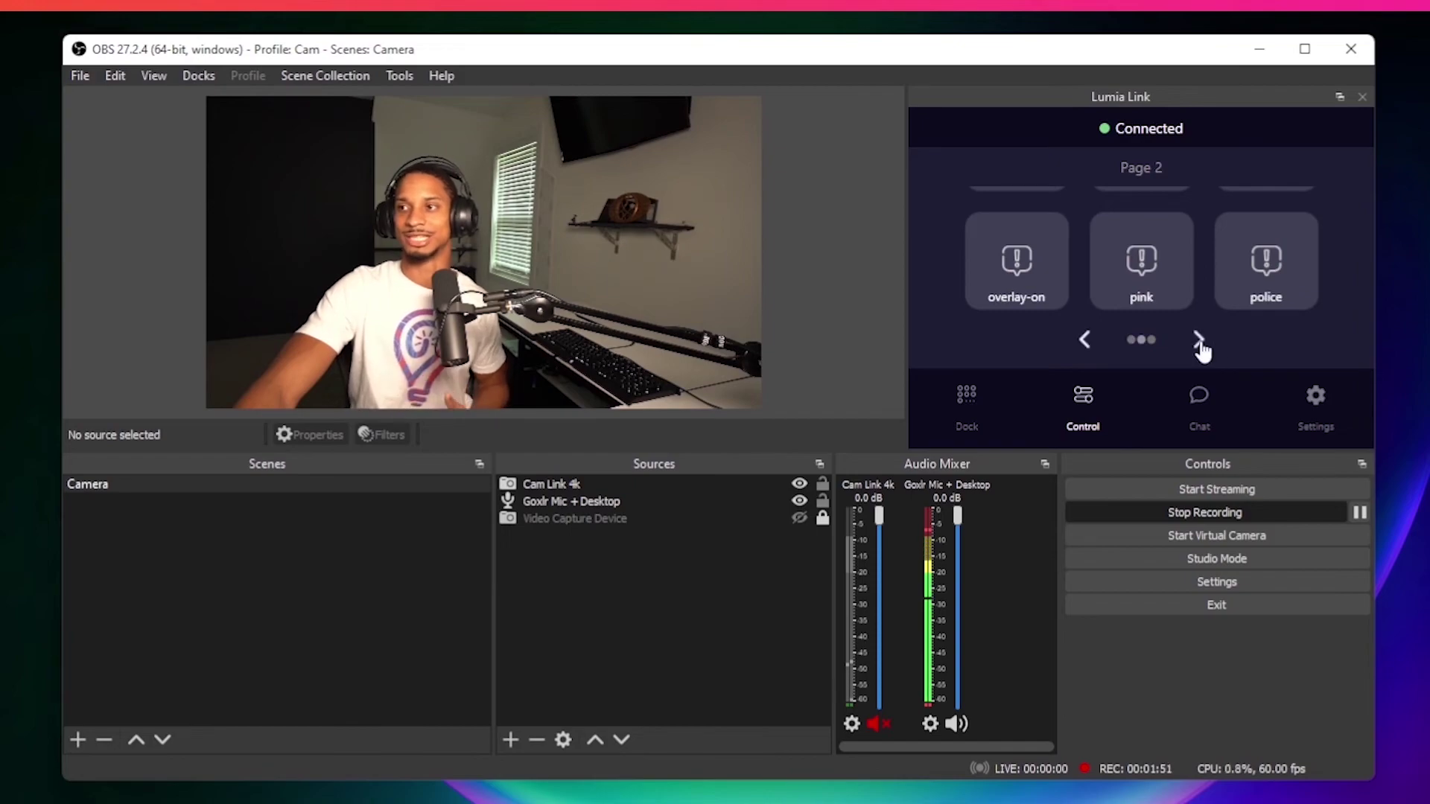
{"action": "left_click", "coordinate": [1147, 297]}
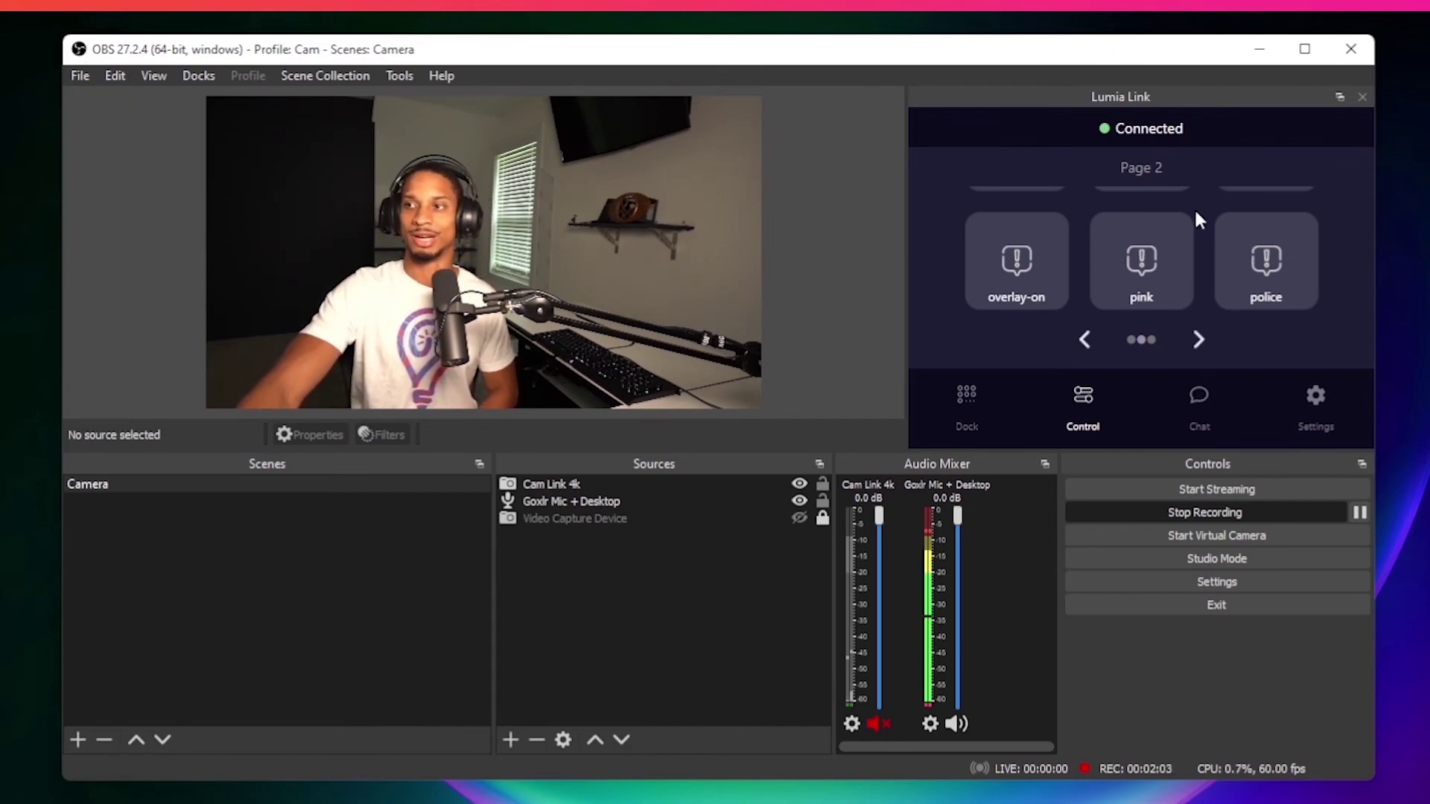
Switch the Lumia Link dock to its Chat view
{"action": "left_click", "coordinate": [1195, 408]}
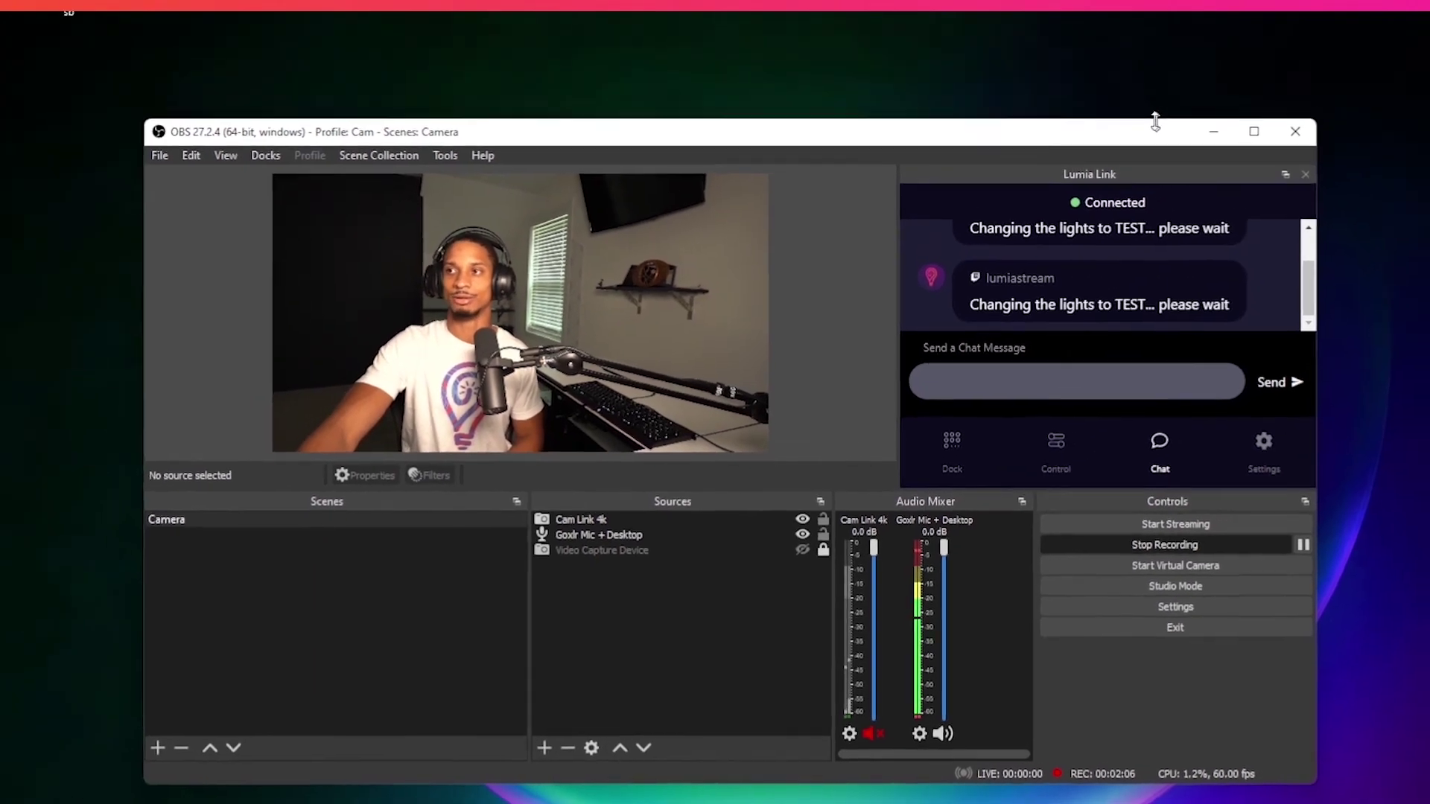